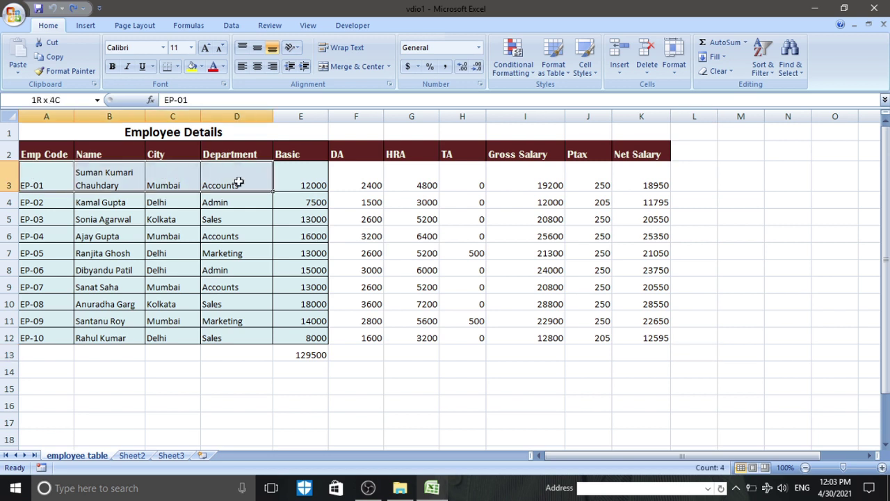
# Step: Examine the Basic column and the DA to Net Salary columns across all employee rows
pyautogui.click(432, 318)
pyautogui.moveTo(361, 174); pyautogui.dragTo(657, 338)
pyautogui.click(728, 308)
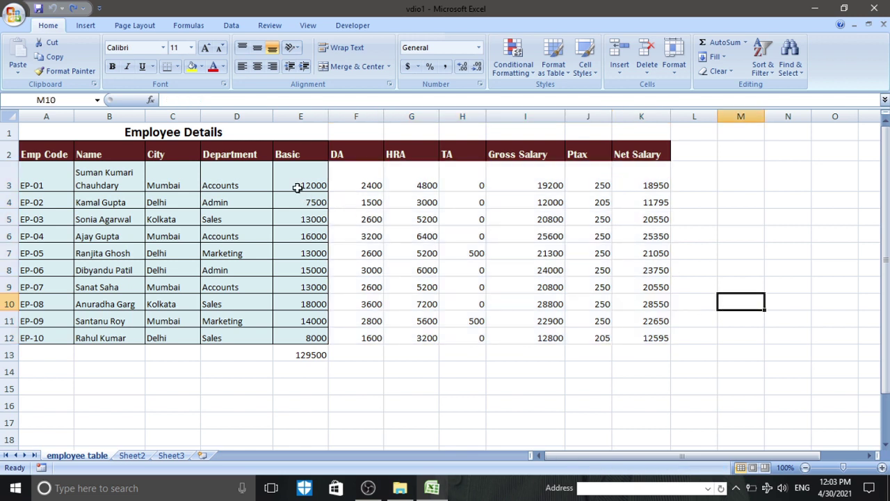
pyautogui.moveTo(297, 185); pyautogui.dragTo(284, 334)
pyautogui.click(462, 354)
pyautogui.click(331, 251)
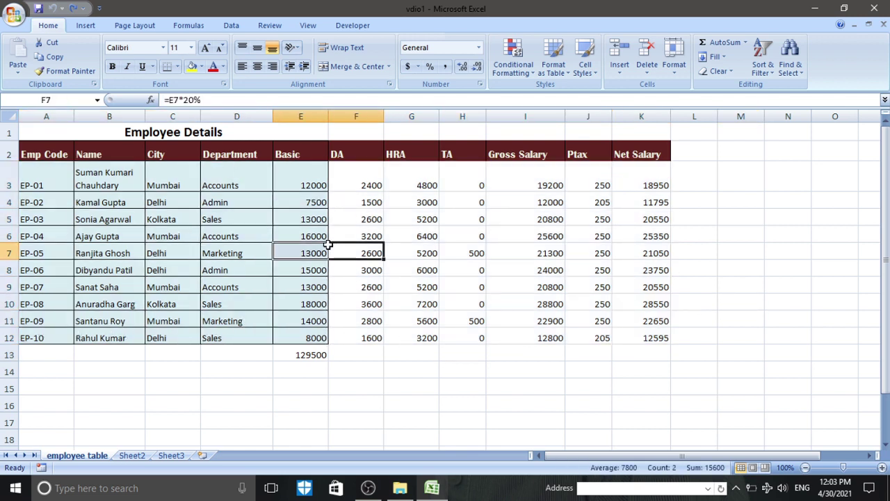
pyautogui.moveTo(370, 187); pyautogui.dragTo(646, 334)
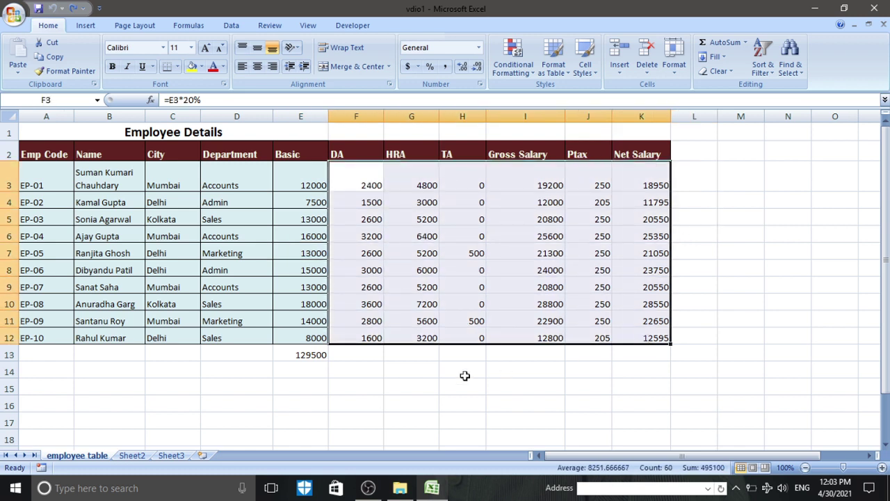
pyautogui.click(463, 374)
# Step: Copy the cell formatting of the Basic column onto the DA to Net Salary range F3:K12 with Format Painter
pyautogui.click(309, 240)
pyautogui.click(304, 203)
pyautogui.click(289, 250)
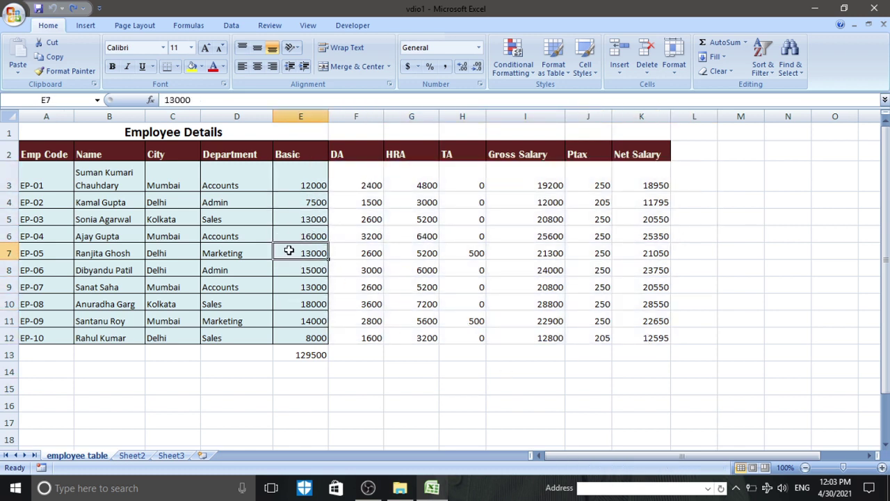
pyautogui.click(55, 71)
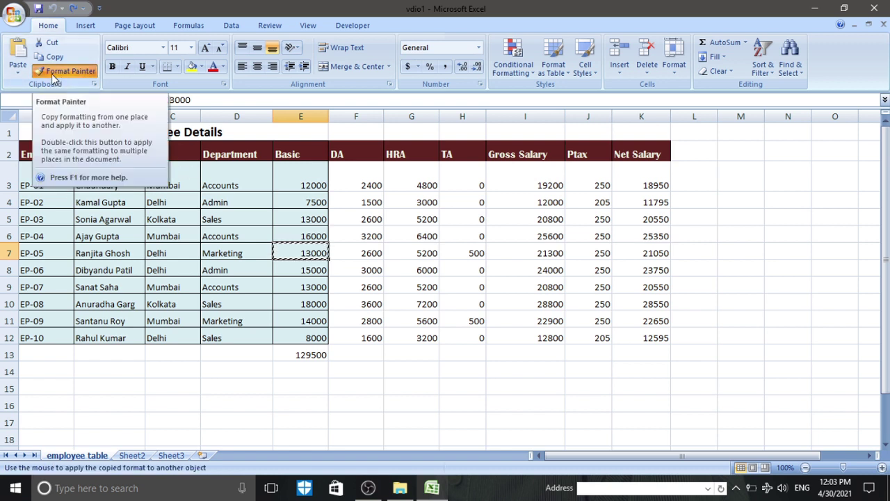
pyautogui.moveTo(357, 182)
pyautogui.mouseDown()
pyautogui.moveTo(630, 221)
pyautogui.moveTo(648, 338)
pyautogui.mouseUp()
pyautogui.click(308, 254)
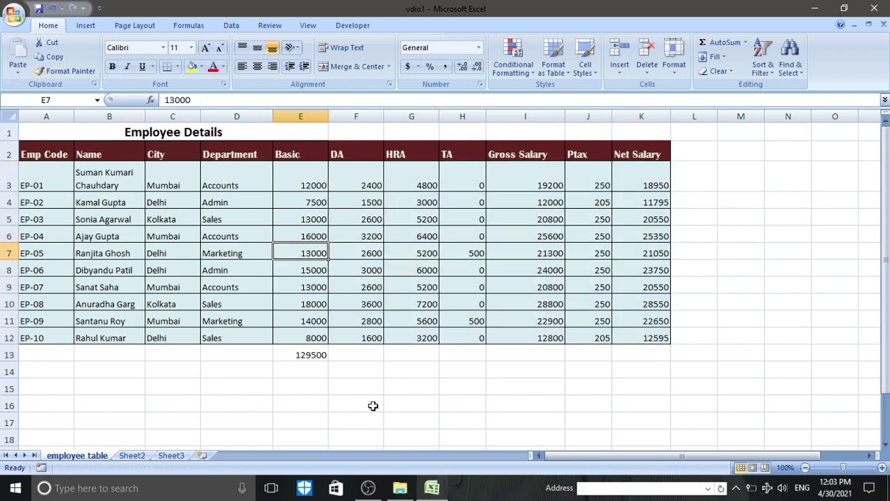
pyautogui.click(701, 202)
pyautogui.click(701, 292)
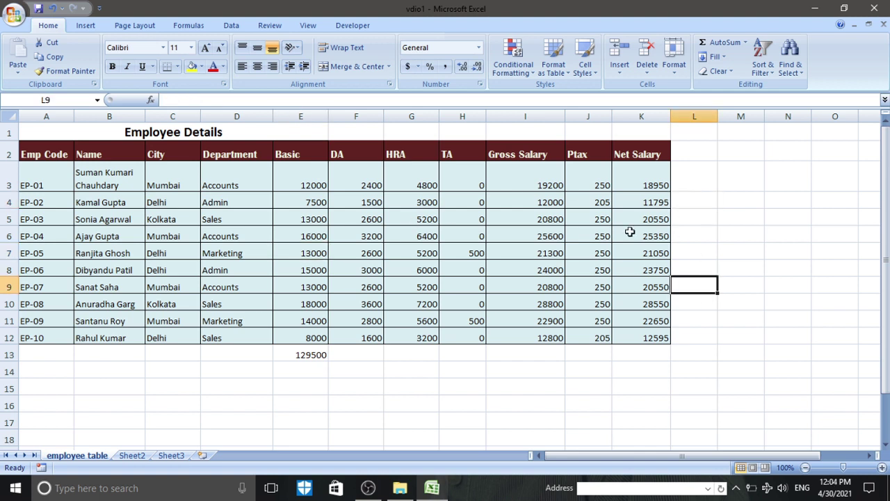
# Step: Enter the labels "if(and" in L1 and "if(or" in M1 beside the table
pyautogui.click(697, 136)
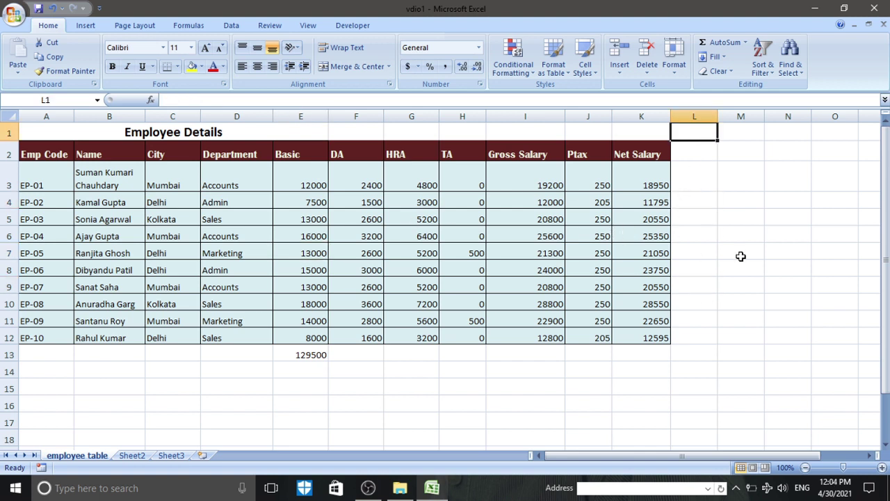
pyautogui.write('if')
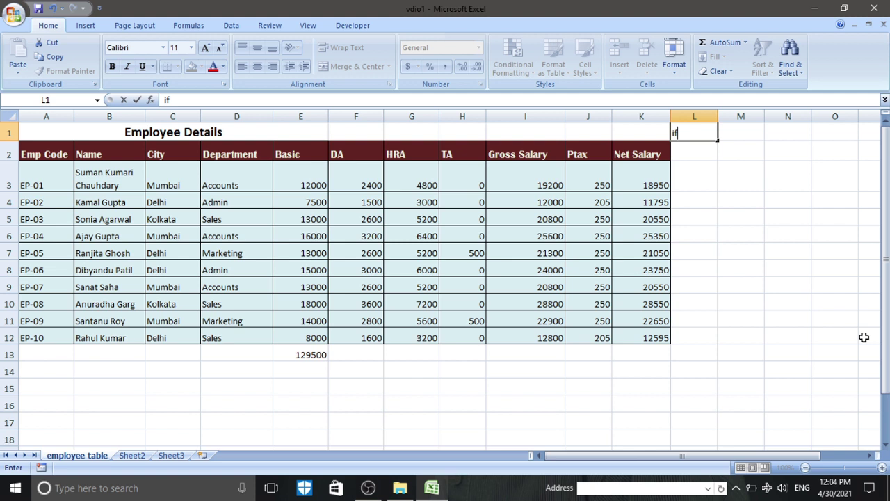
pyautogui.write('(and')
pyautogui.press('Tab')
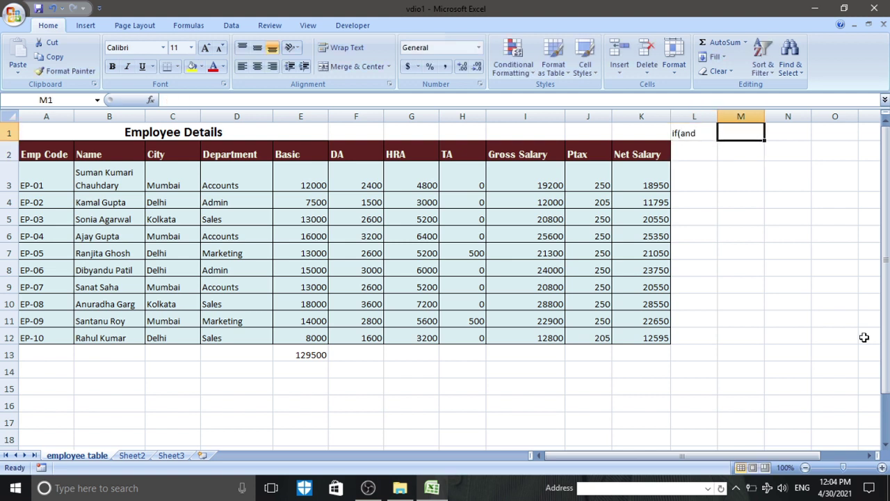
pyautogui.write('if(or')
pyautogui.press('Return')
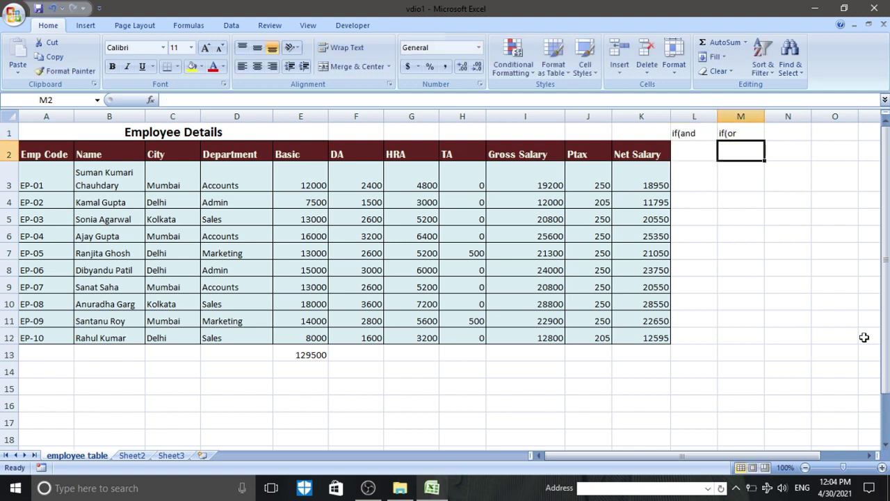
pyautogui.press('Left')
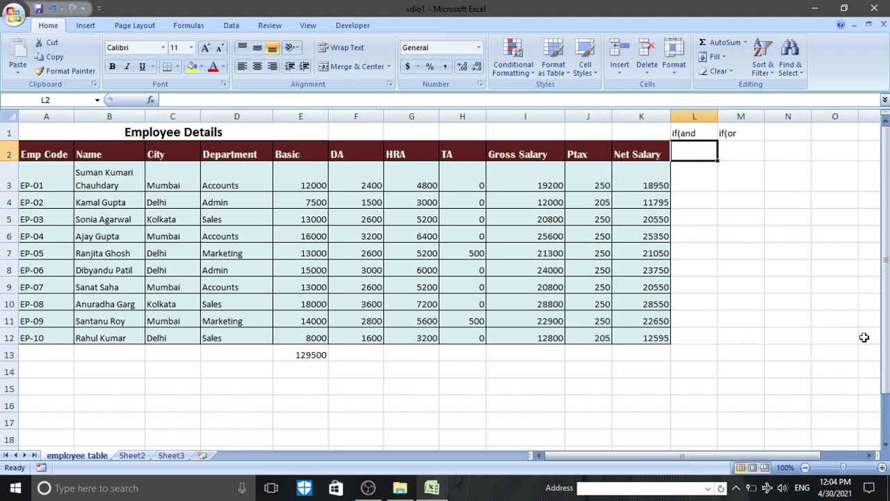
pyautogui.press('Up')
pyautogui.press('Right')
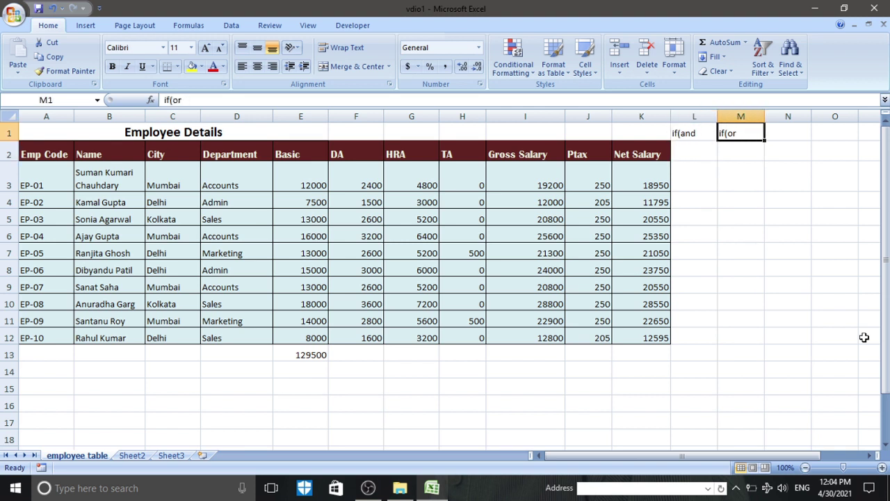
pyautogui.press('Left')
pyautogui.press('Right')
pyautogui.press('Left')
pyautogui.press('Right')
# Step: Add a "Grade" column header in both L2 and M2, under the "if(and" and "if(or" labels
pyautogui.press('Down')
pyautogui.press('Left')
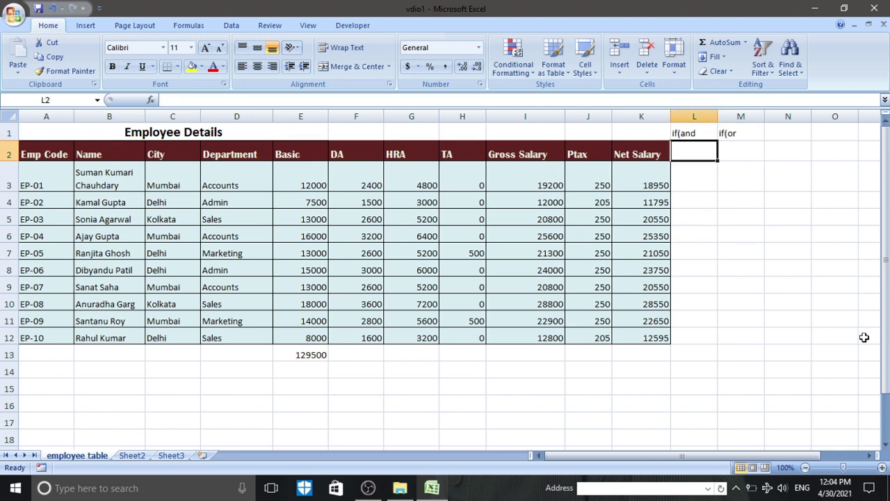
pyautogui.write('Grade')
pyautogui.press('Return')
pyautogui.press('Right')
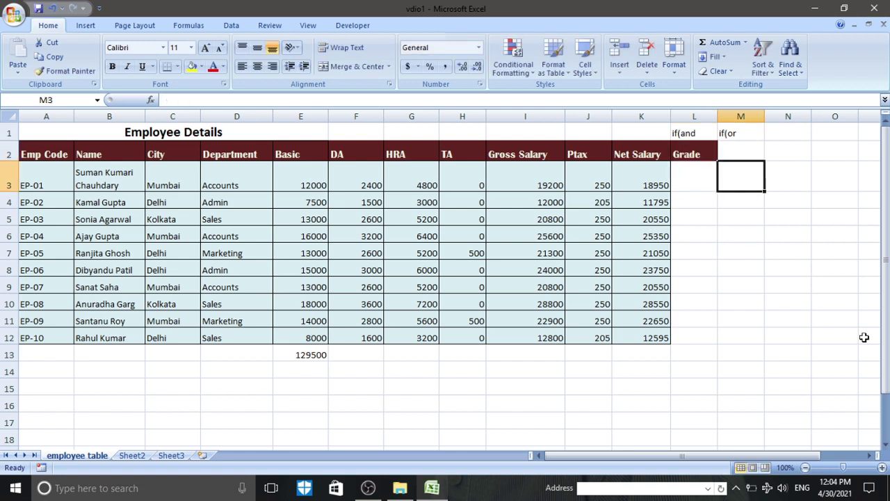
pyautogui.press('Up')
pyautogui.write('Grade')
pyautogui.press('Return')
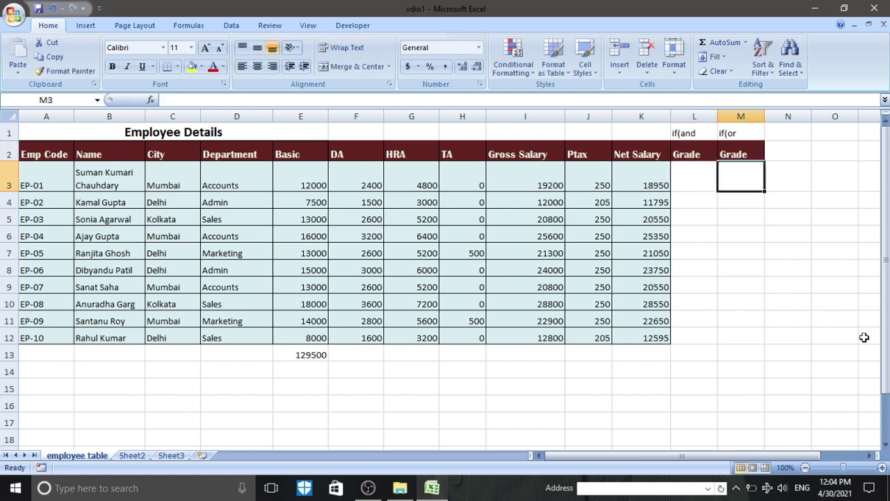
pyautogui.press('Left')
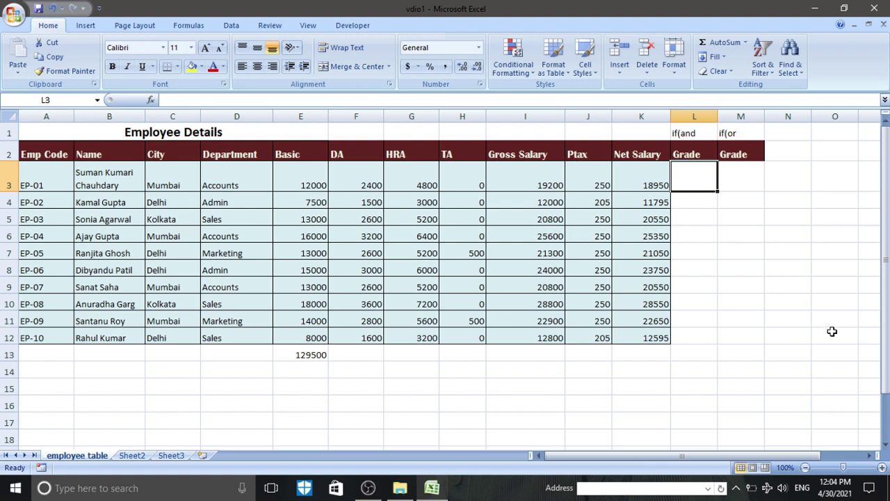
# Step: Begin an IF formula in L3 with an AND test that D3 equals "Admin" and E3 is greater than 10000
pyautogui.click(584, 185)
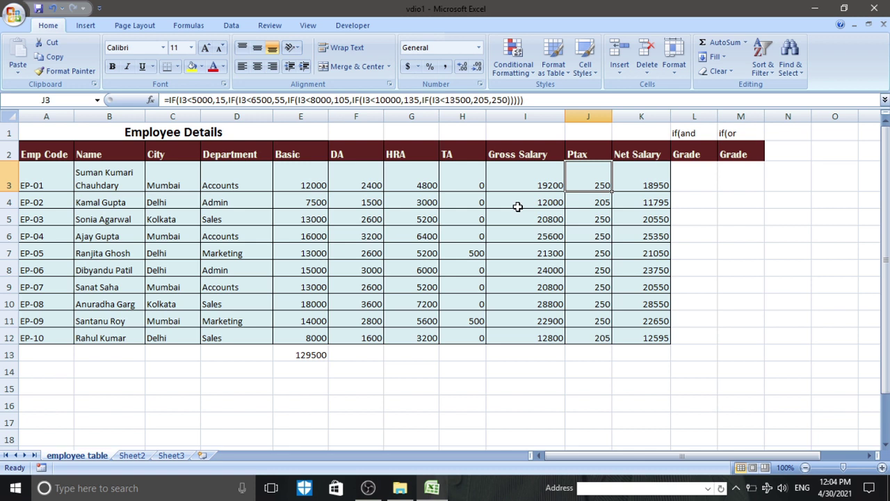
pyautogui.click(702, 178)
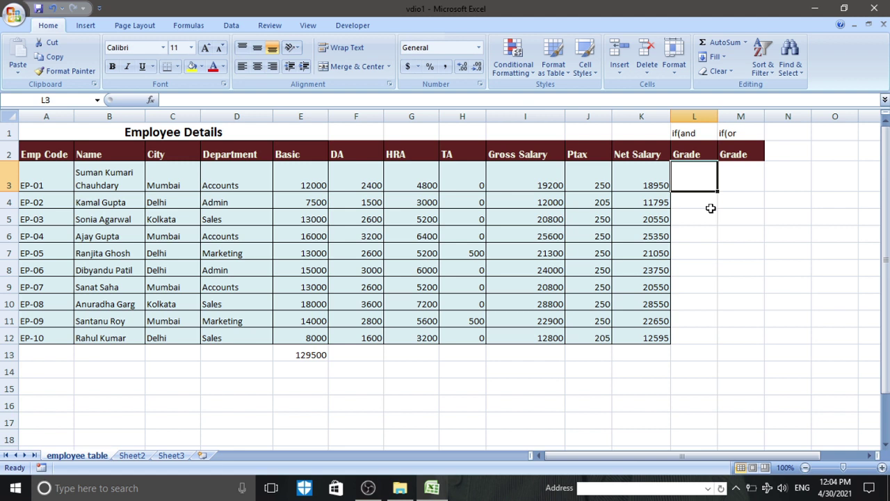
pyautogui.write('=if(')
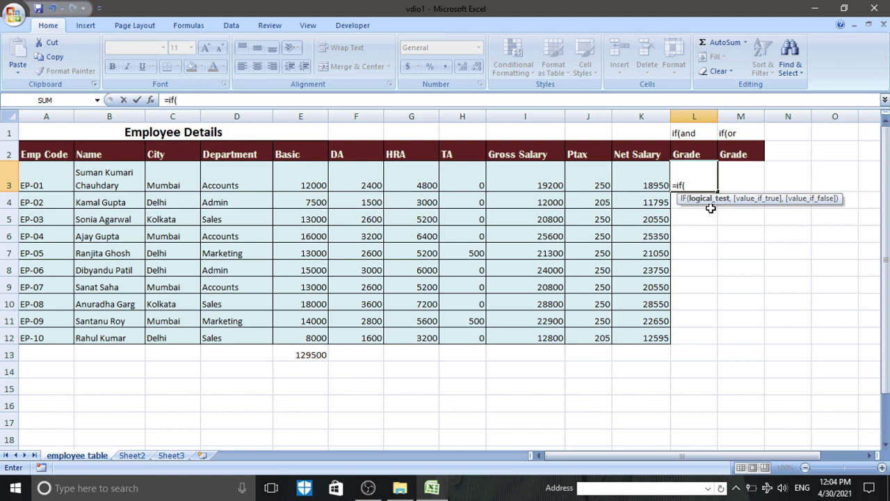
pyautogui.write('and')
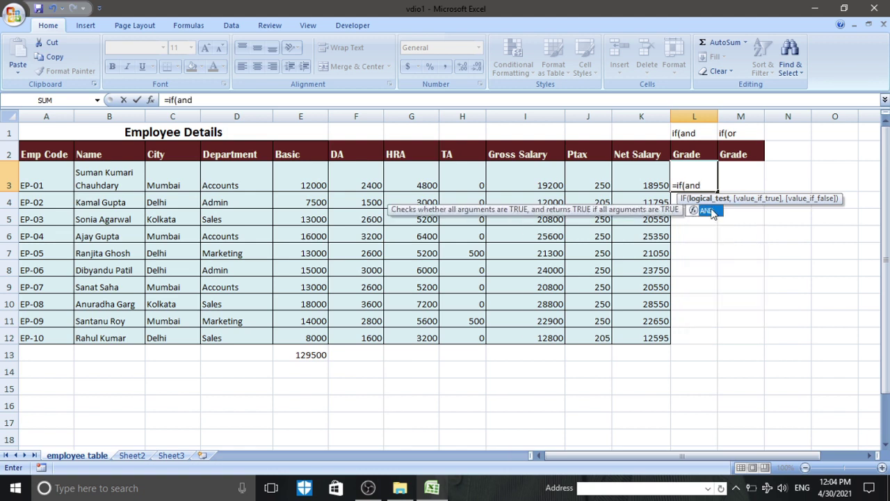
pyautogui.write('(')
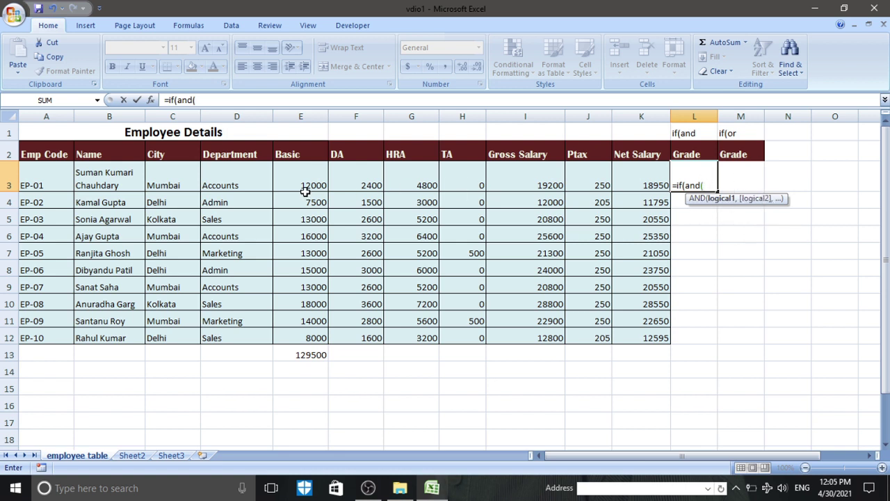
pyautogui.click(221, 183)
pyautogui.write('=')
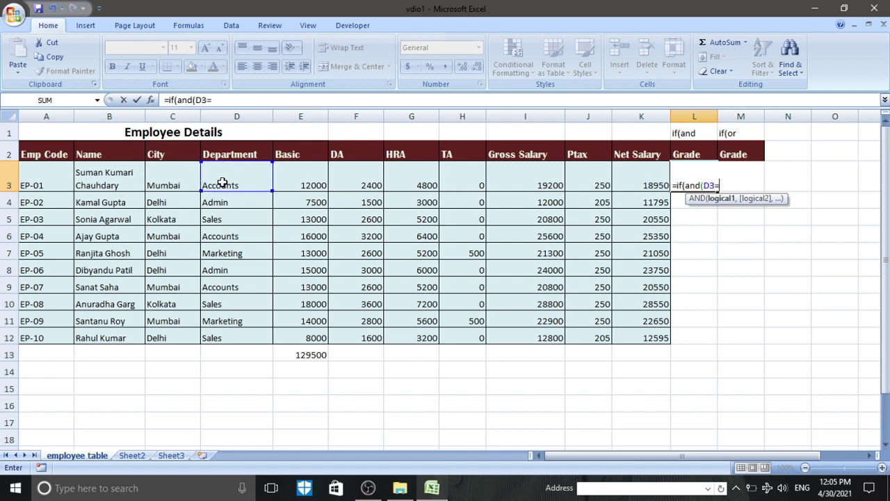
pyautogui.write('"Admin')
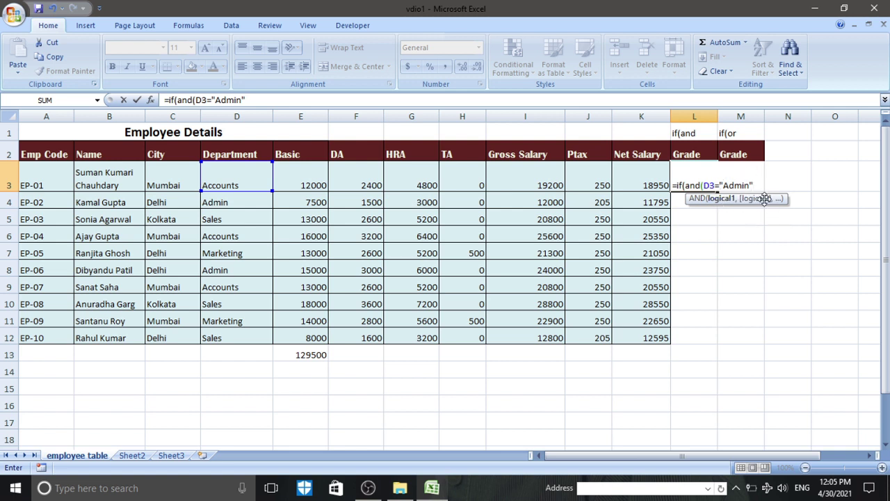
pyautogui.write(',')
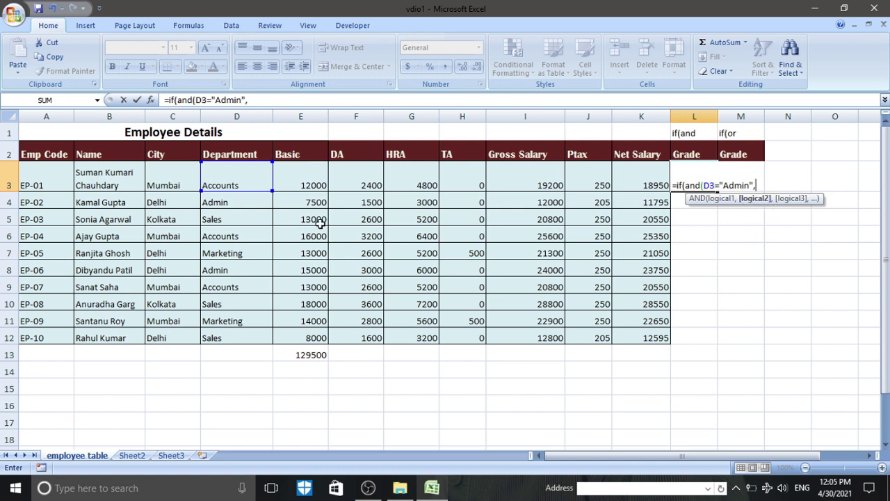
pyautogui.click(301, 186)
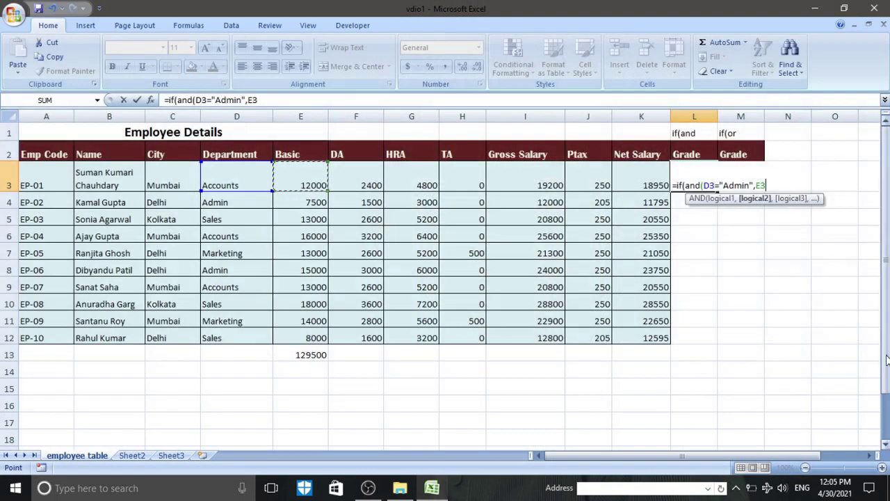
pyautogui.write('>')
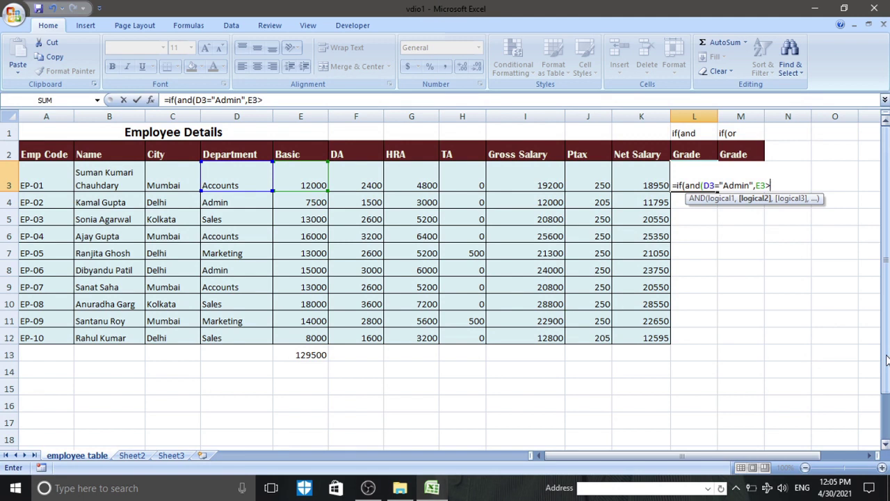
pyautogui.write('10000),')
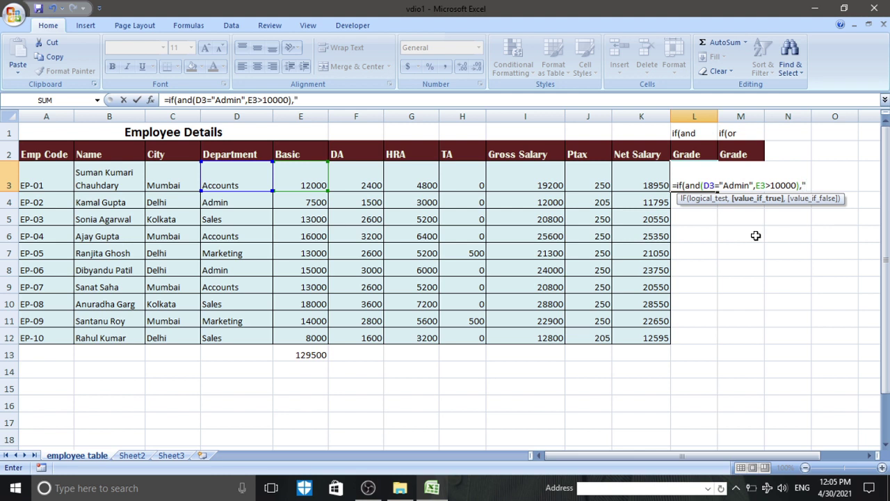
# Step: Complete the L3 formula to return "Officer" when the test is true and "Assistant" otherwise
pyautogui.write('"Officer",')
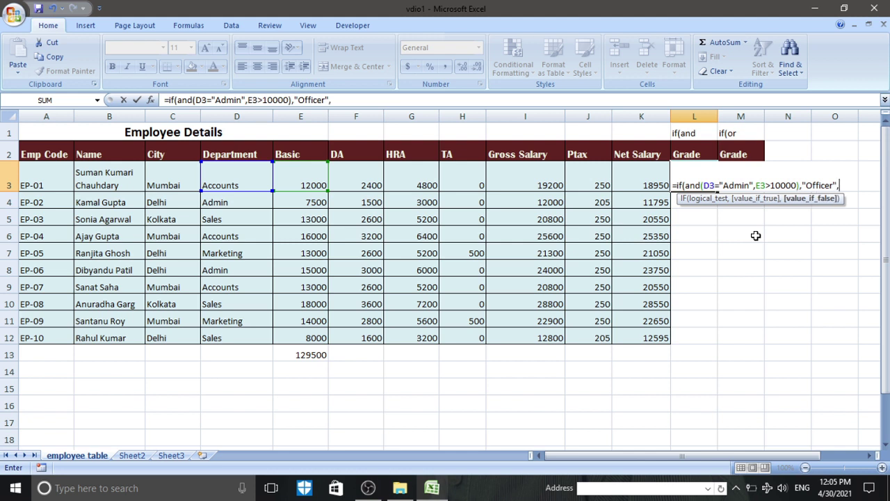
pyautogui.write('"Assistant"')
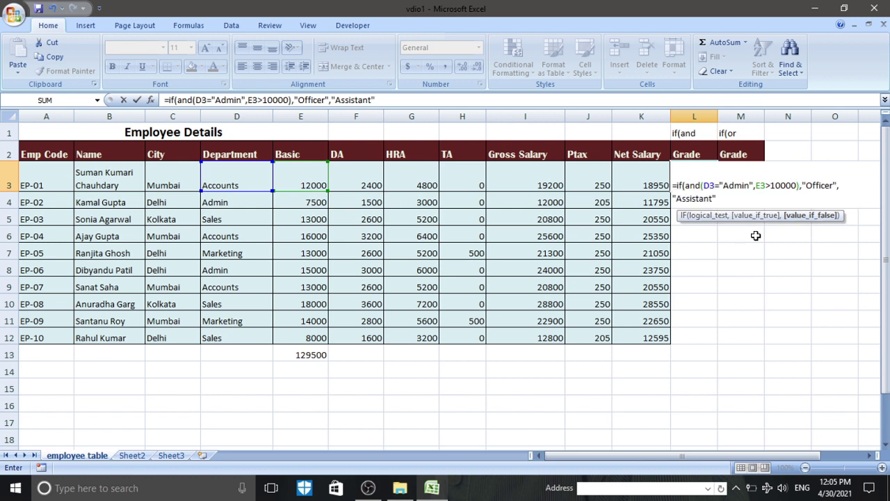
pyautogui.write(')')
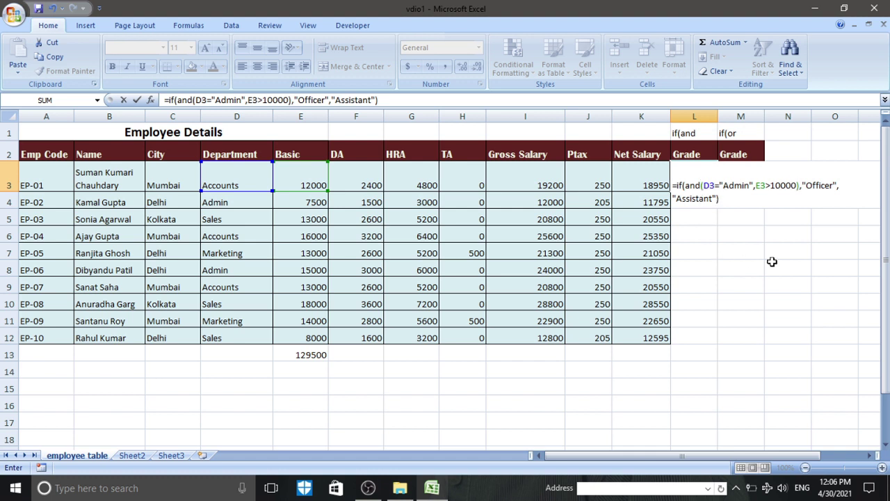
pyautogui.press('Return')
# Step: Fill the Grade formula from L3 down to L12 and check the EP-06 grade against its department
pyautogui.click(715, 184)
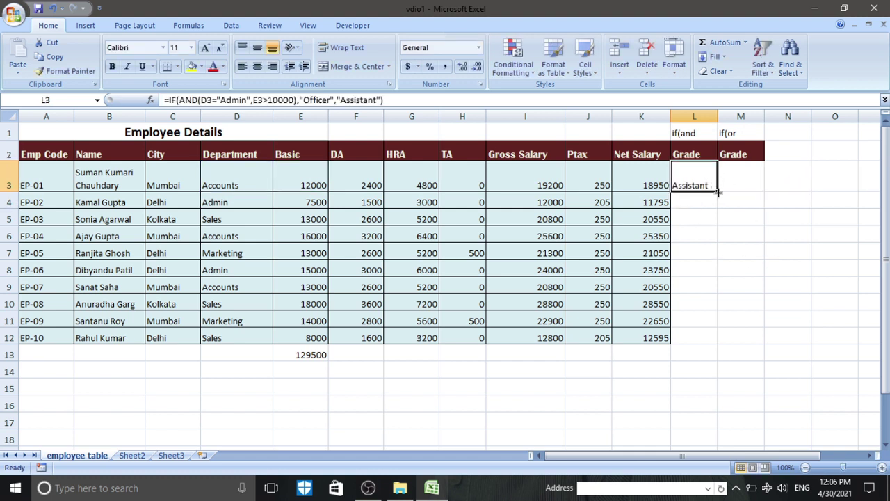
pyautogui.moveTo(718, 192); pyautogui.dragTo(712, 345)
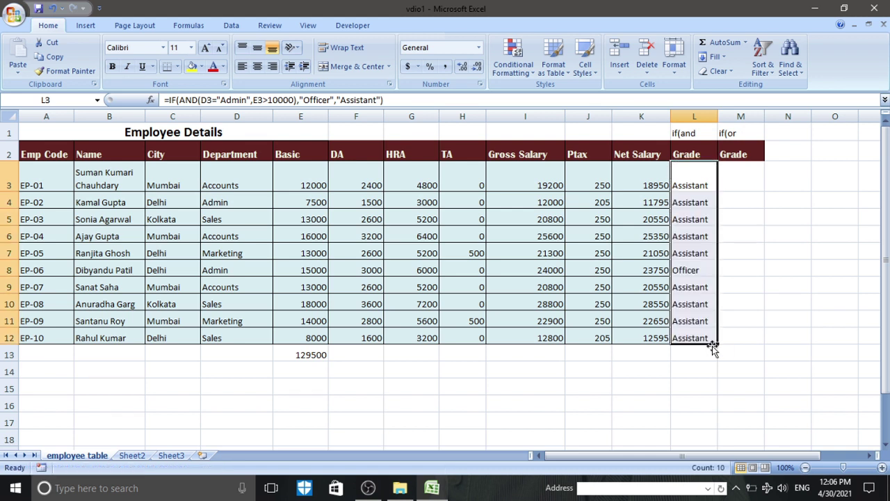
pyautogui.click(698, 239)
pyautogui.click(698, 200)
pyautogui.moveTo(698, 172); pyautogui.dragTo(697, 338)
pyautogui.click(701, 270)
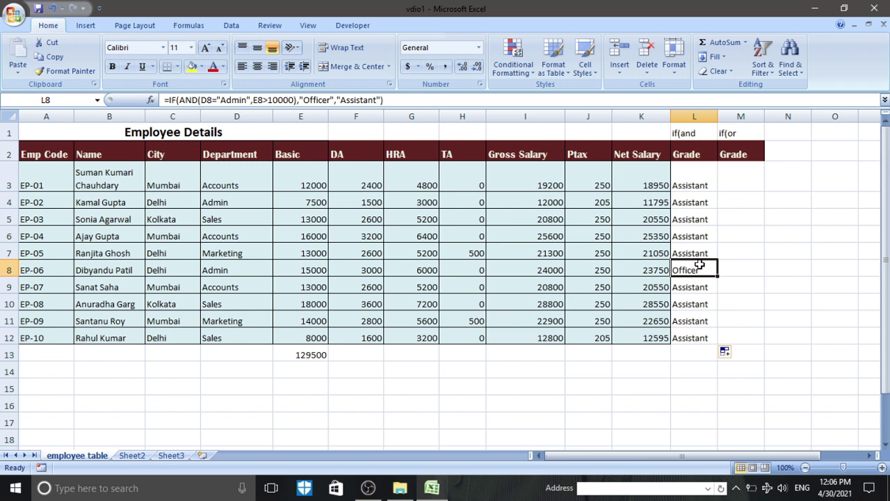
pyautogui.click(217, 271)
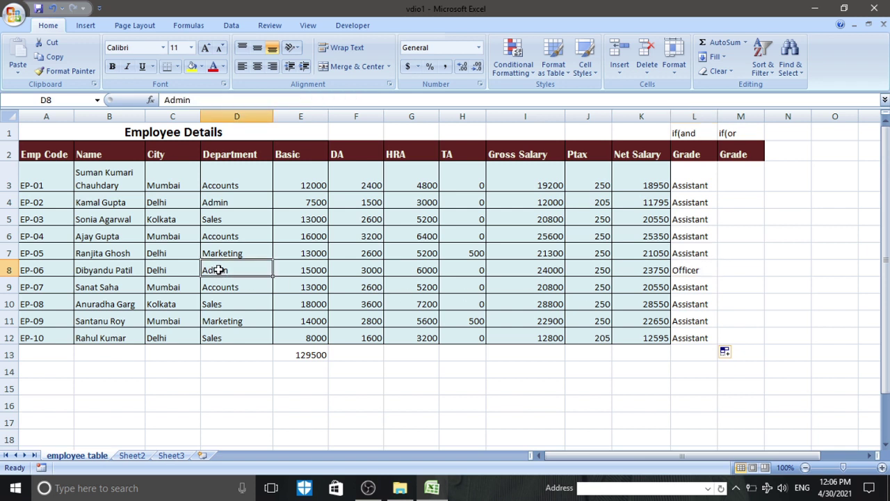
# Step: Check the Department and Basic values of several employees, including EP-06 and EP-02, against the grades in column L
pyautogui.click(306, 272)
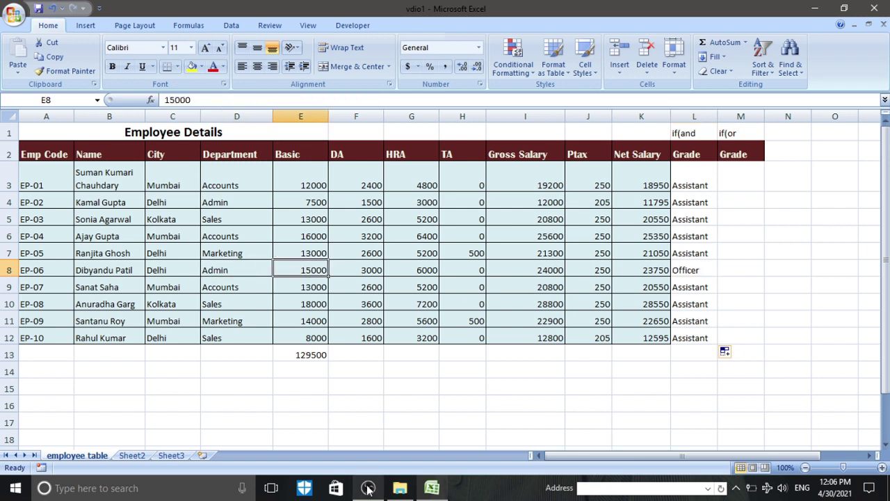
pyautogui.click(300, 186)
pyautogui.click(308, 236)
pyautogui.click(308, 270)
pyautogui.click(308, 319)
pyautogui.click(306, 271)
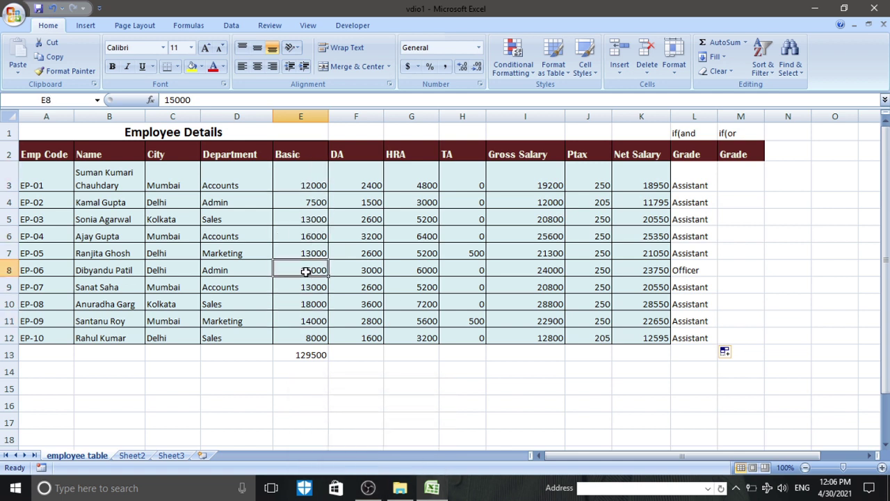
pyautogui.click(221, 305)
pyautogui.click(220, 237)
pyautogui.click(227, 219)
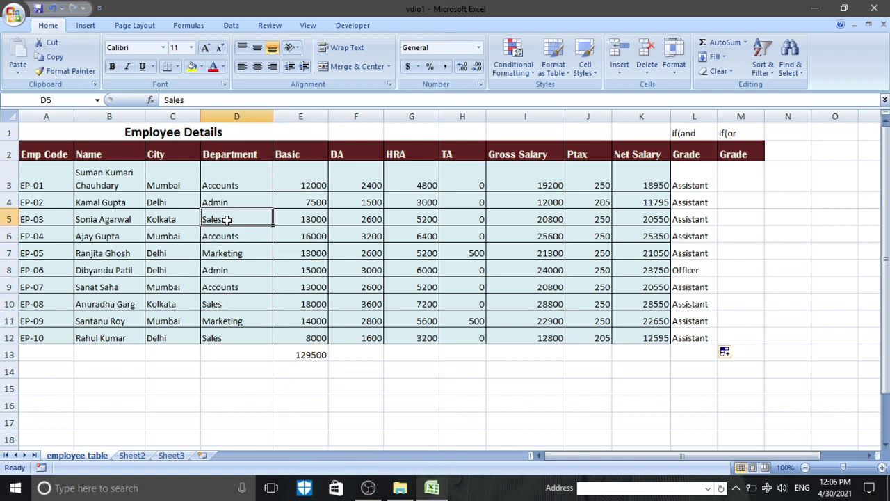
pyautogui.click(241, 200)
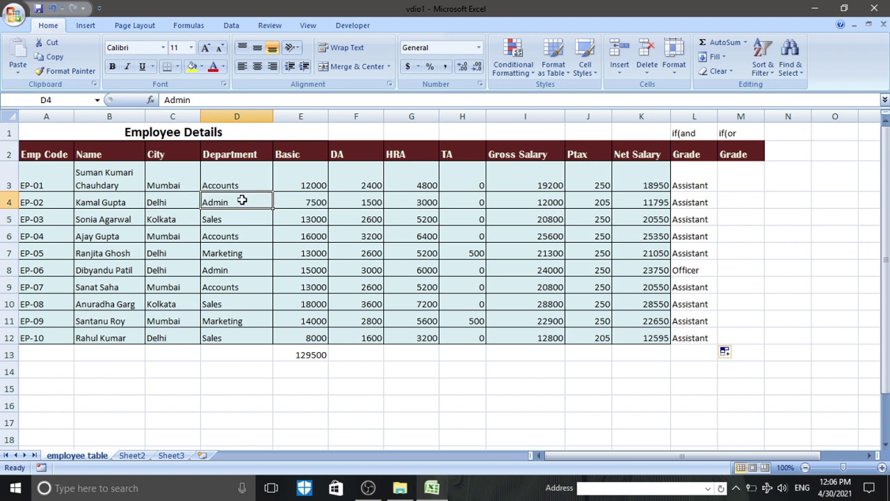
pyautogui.click(323, 203)
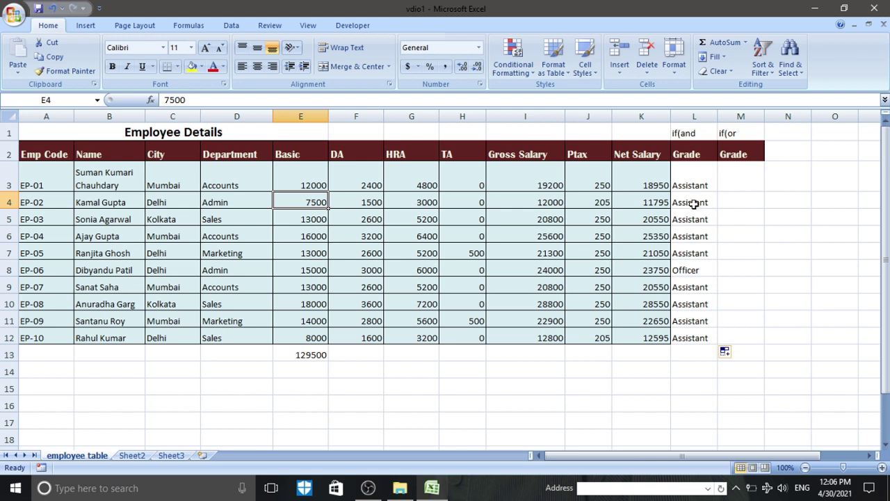
pyautogui.moveTo(693, 171); pyautogui.dragTo(695, 339)
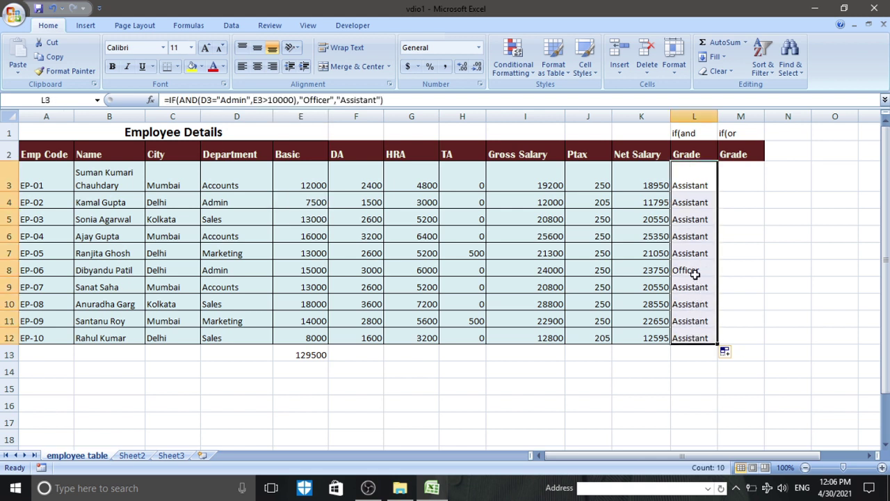
pyautogui.click(695, 274)
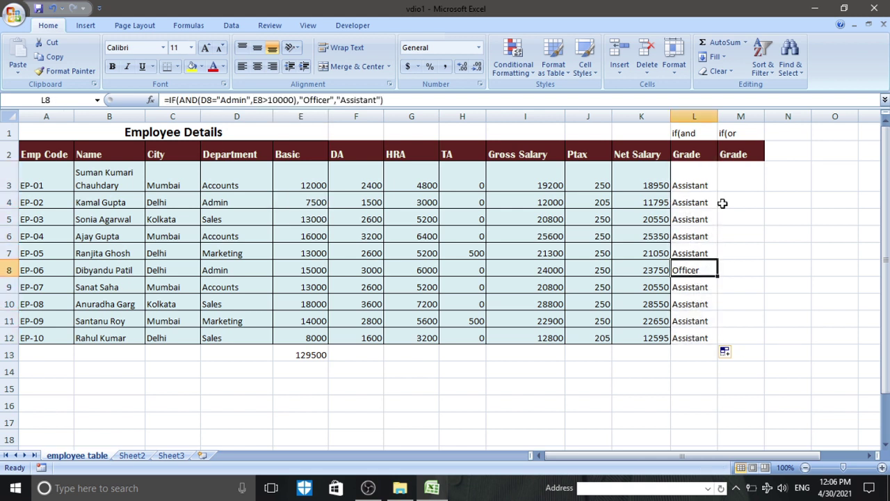
# Step: Begin an IF formula in M3 with an OR test that D3 equals "Admin" or E3 is greater than 10000
pyautogui.click(734, 182)
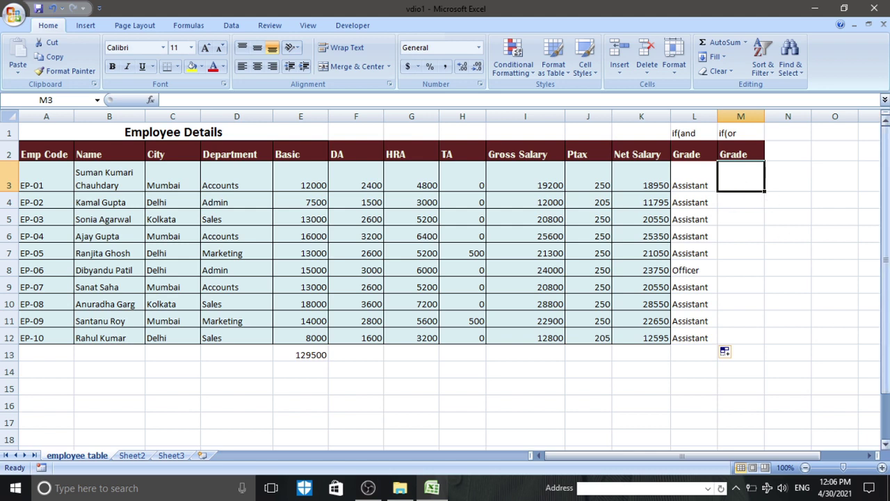
pyautogui.write('=if(')
pyautogui.write('or')
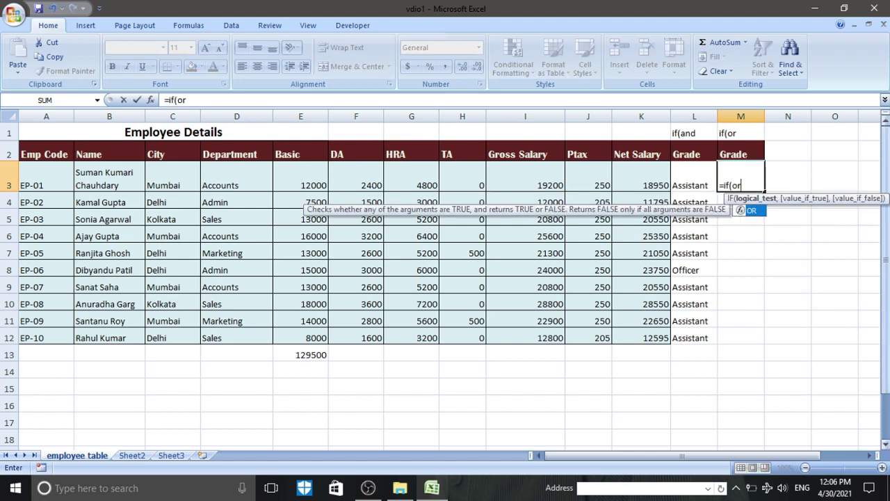
pyautogui.write('(')
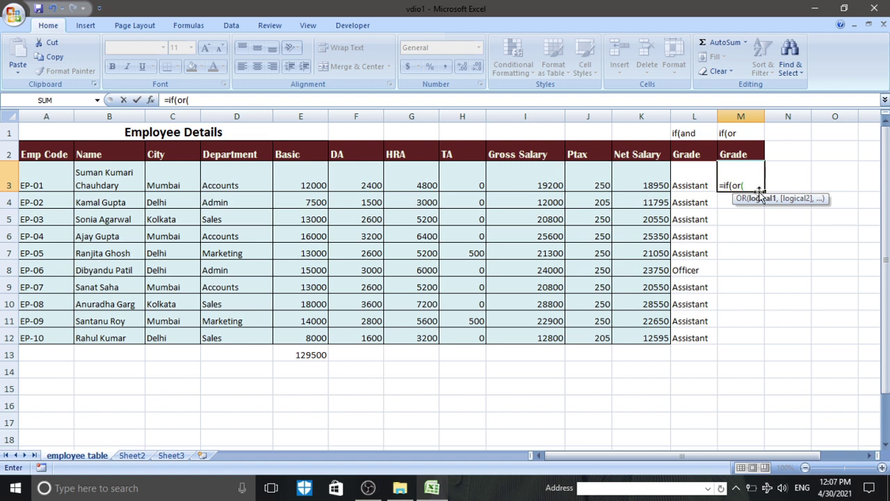
pyautogui.click(240, 182)
pyautogui.write('=')
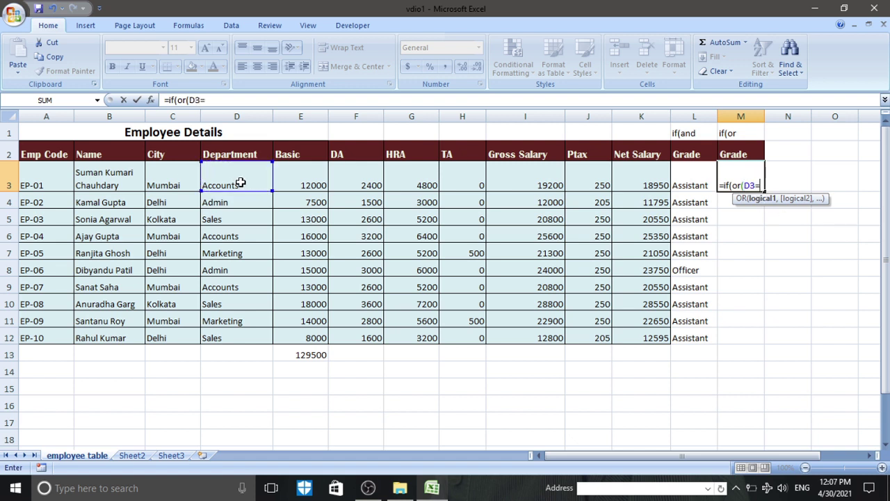
pyautogui.write('"Admin')
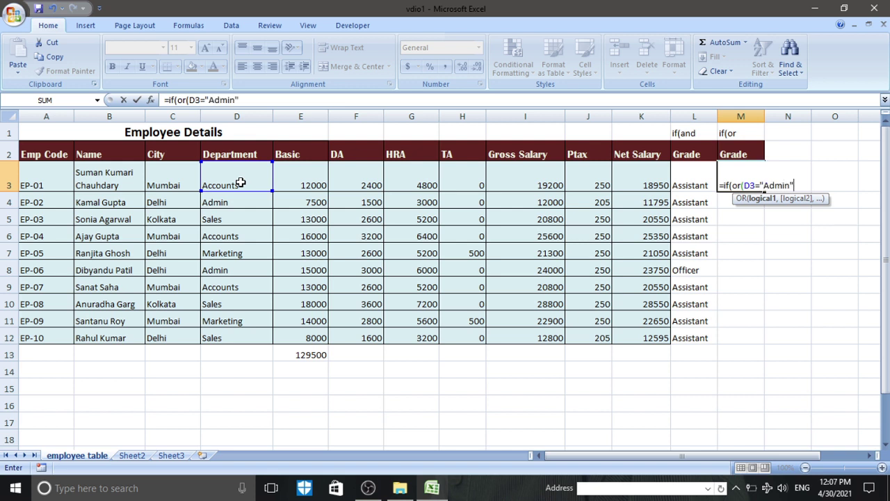
pyautogui.write('",')
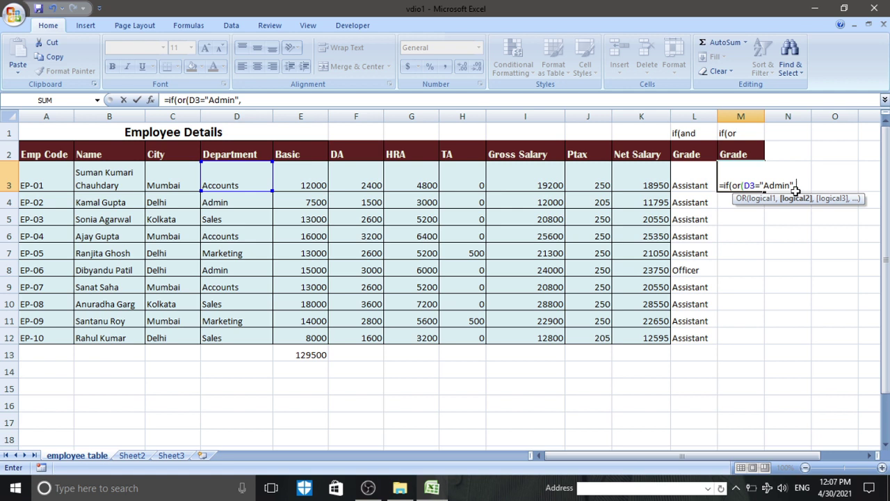
pyautogui.click(303, 181)
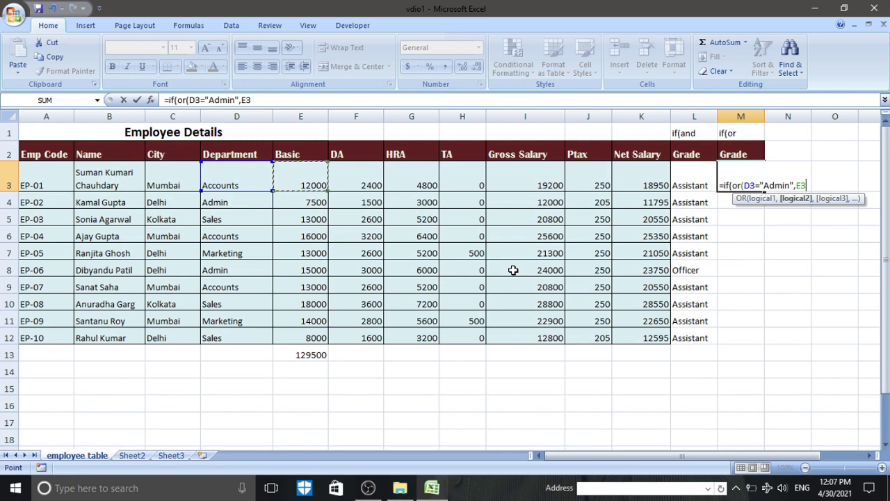
pyautogui.write('>10000')
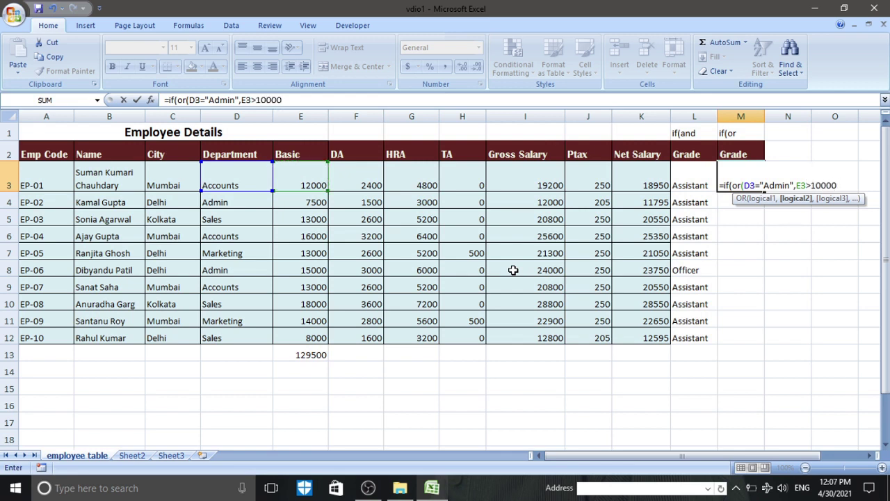
pyautogui.write(')')
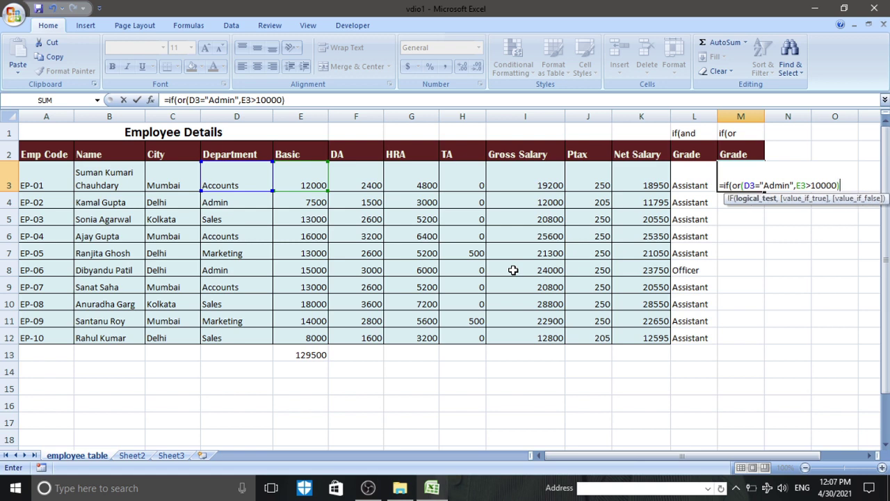
# Step: Complete the M3 formula to return "Officer" when the test is true and "Assistant" otherwise
pyautogui.write(',')
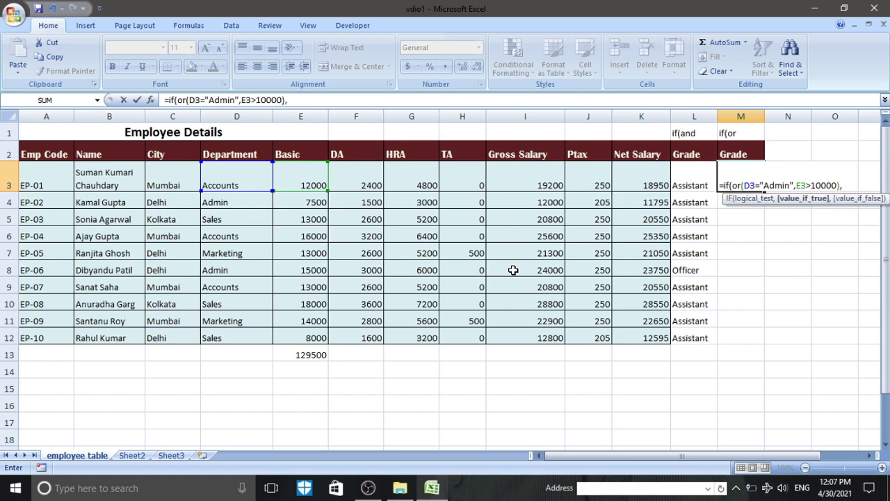
pyautogui.write('"Officer",')
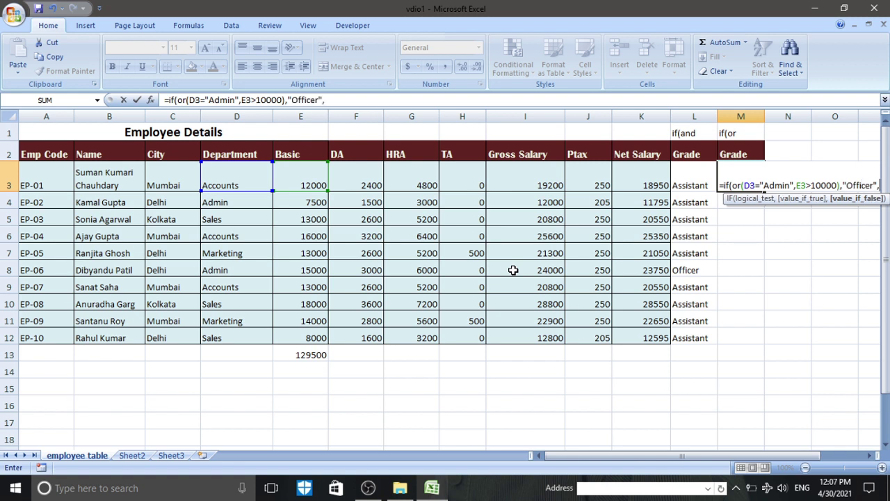
pyautogui.write('"Assist')
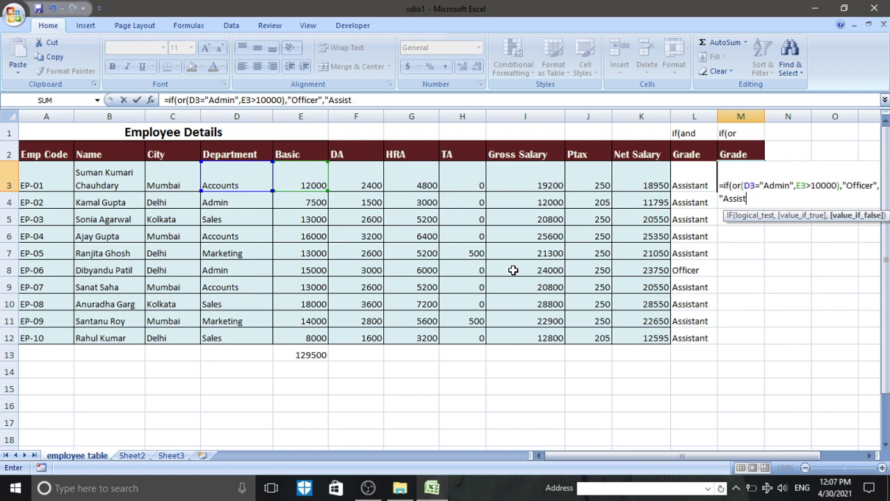
pyautogui.write('natant')
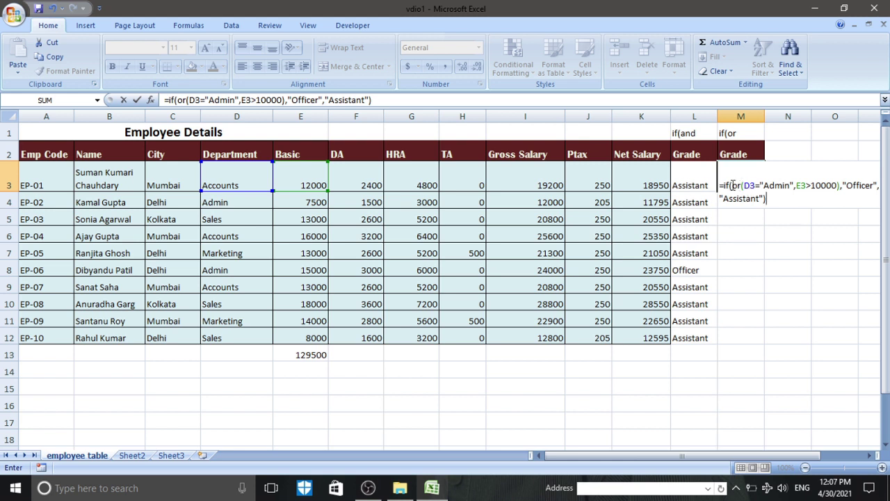
pyautogui.click(743, 188)
pyautogui.press('Return')
# Step: Fill the Grade formula from M3 down to M12
pyautogui.click(741, 183)
pyautogui.moveTo(765, 192); pyautogui.dragTo(755, 348)
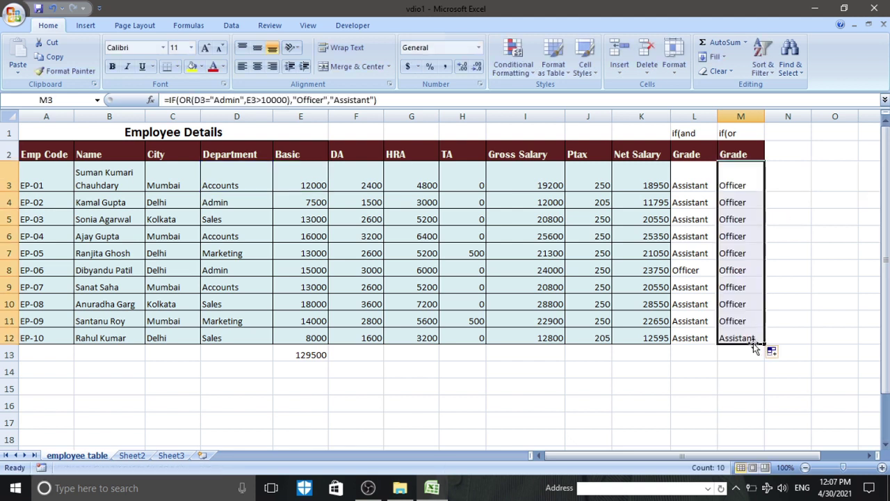
pyautogui.click(791, 208)
# Step: Compare the OR-based grades in column M with the AND-based grades in column L
pyautogui.click(735, 183)
pyautogui.click(728, 230)
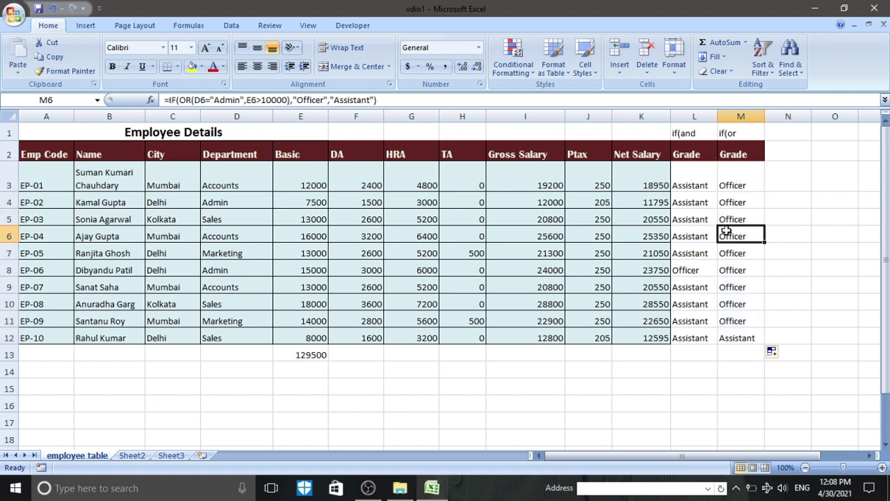
pyautogui.click(739, 175)
pyautogui.moveTo(740, 174); pyautogui.dragTo(735, 328)
pyautogui.click(736, 339)
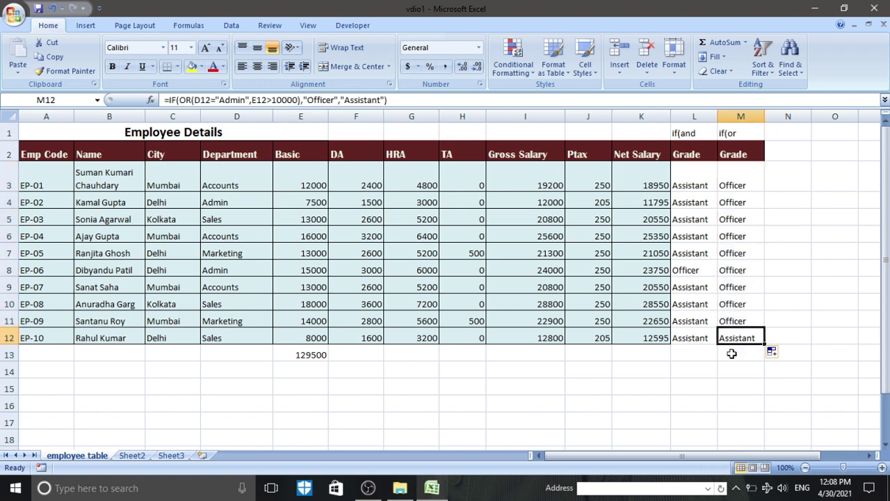
pyautogui.click(736, 181)
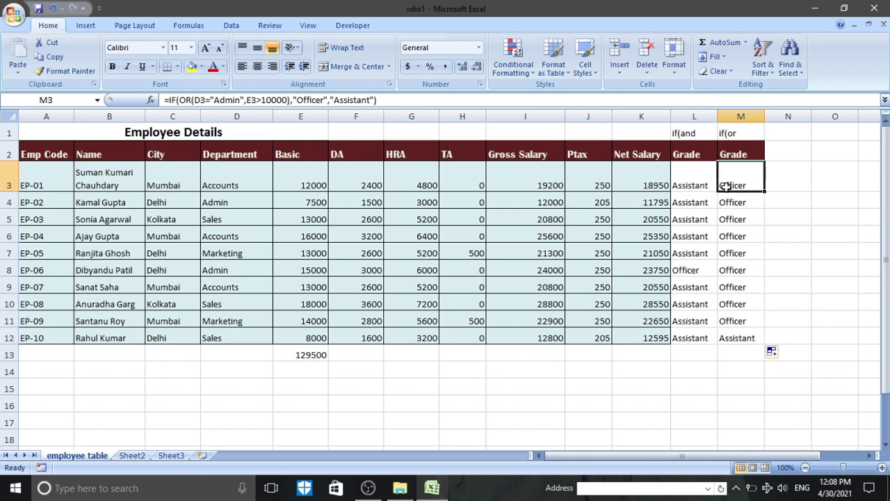
pyautogui.click(692, 187)
pyautogui.click(687, 202)
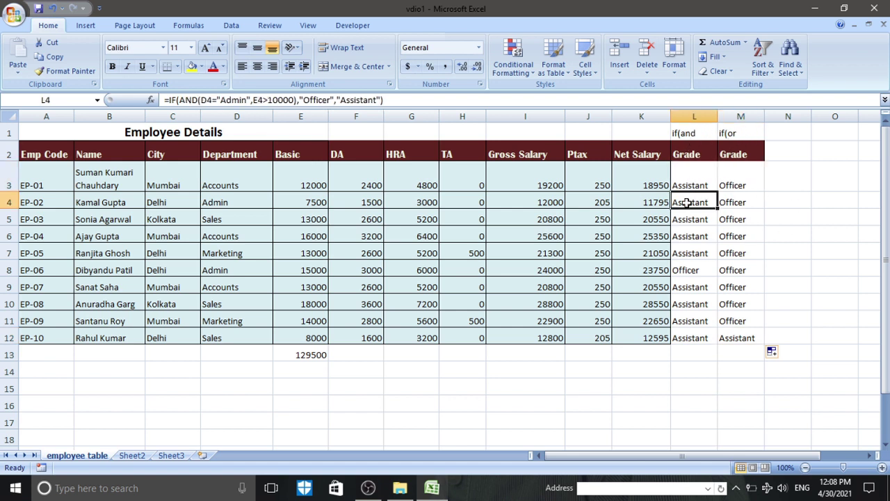
pyautogui.click(696, 183)
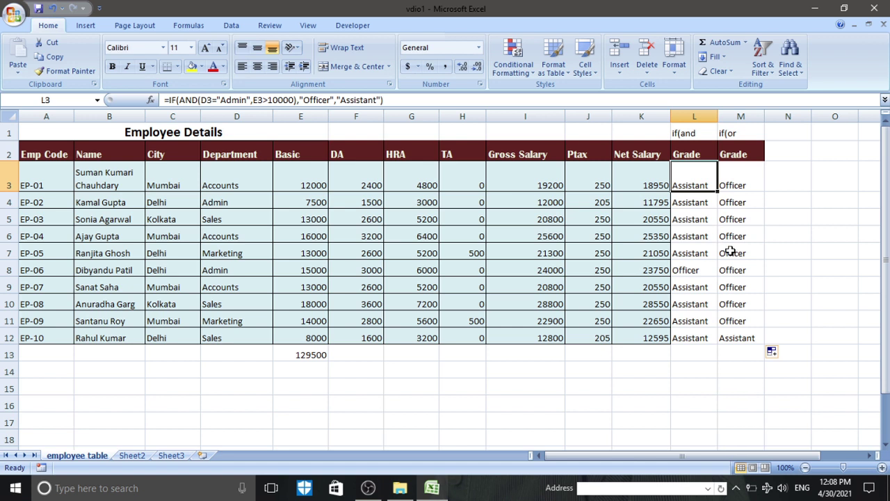
pyautogui.click(742, 178)
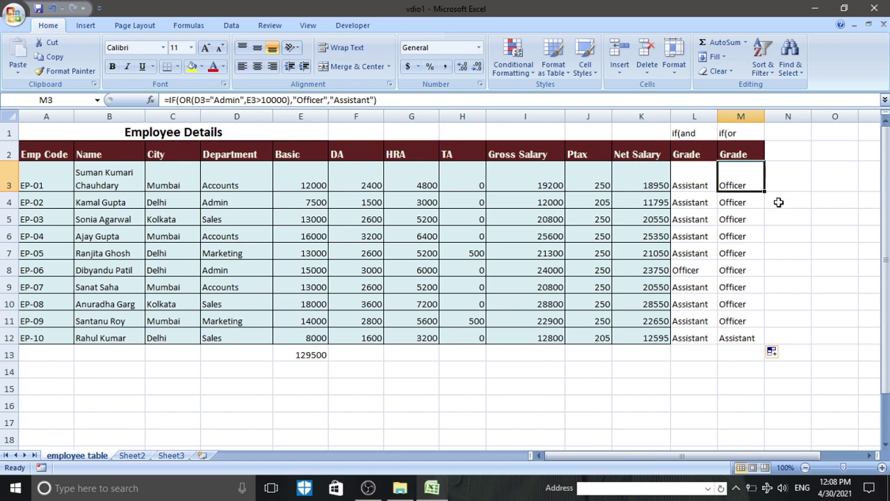
pyautogui.click(736, 217)
pyautogui.click(743, 175)
pyautogui.click(729, 200)
pyautogui.click(739, 177)
# Step: Check the Basic salaries of EP-01 and EP-02 and the EP-02 department against the OR-based grade in M4
pyautogui.click(311, 183)
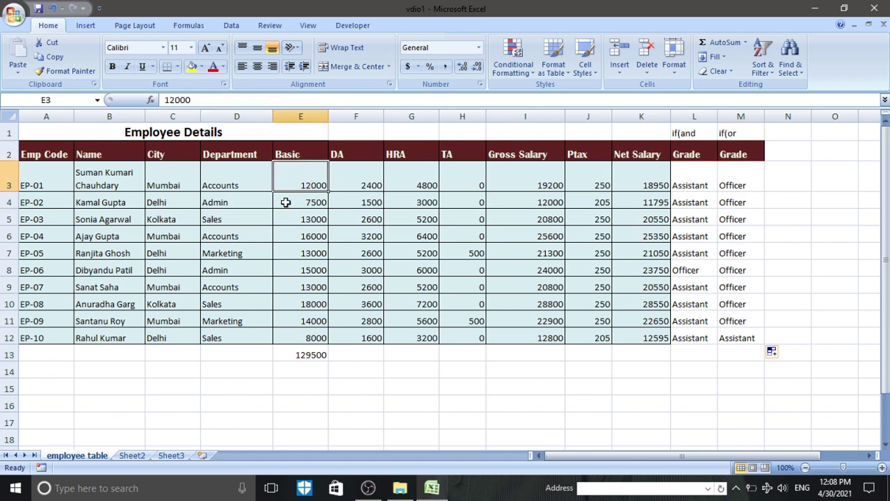
pyautogui.click(308, 204)
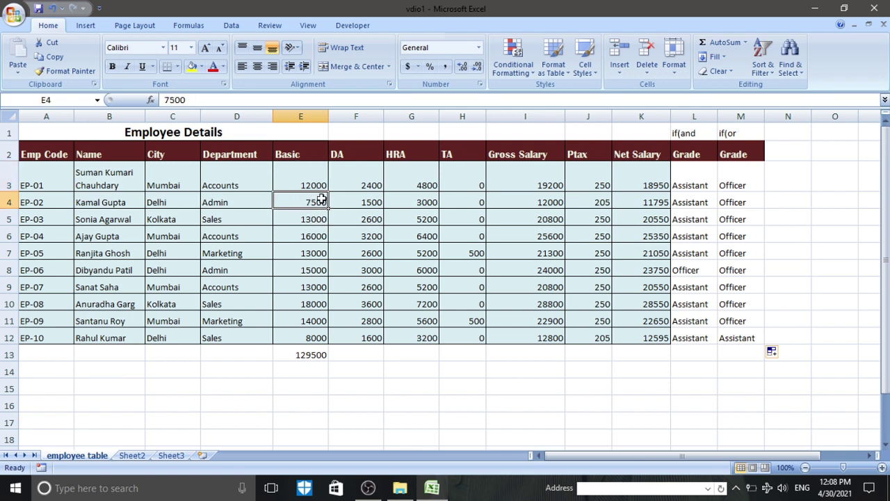
pyautogui.click(229, 199)
pyautogui.click(300, 198)
pyautogui.click(748, 200)
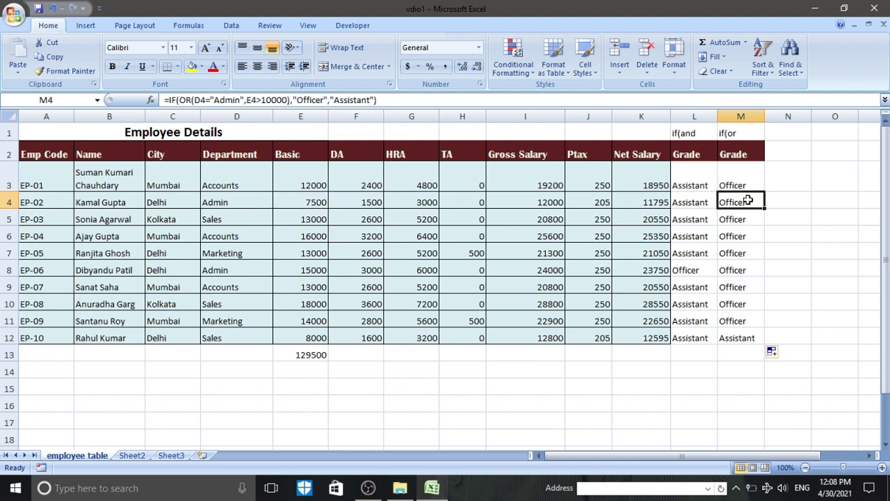
# Step: Examine the EP-10 grade against its department and Basic salary, and compare E5:E11 with the grades in M5:M11
pyautogui.click(737, 340)
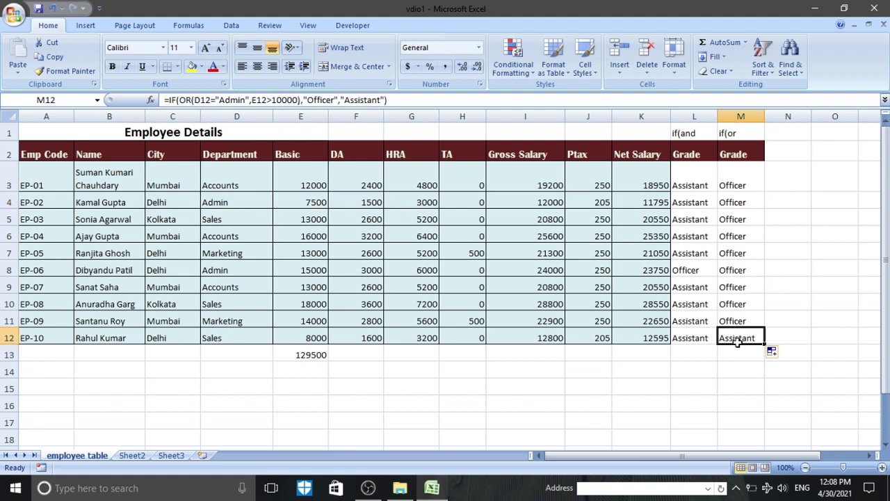
pyautogui.moveTo(730, 176); pyautogui.dragTo(738, 322)
pyautogui.click(742, 343)
pyautogui.click(212, 337)
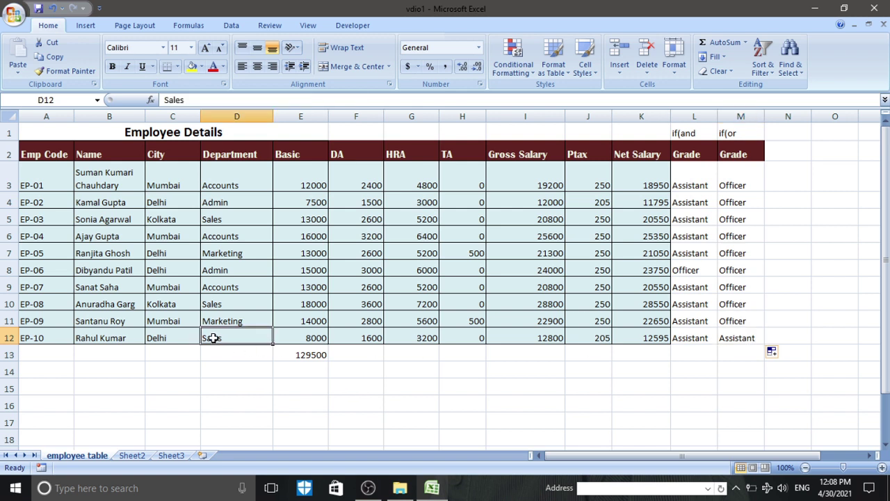
pyautogui.click(303, 338)
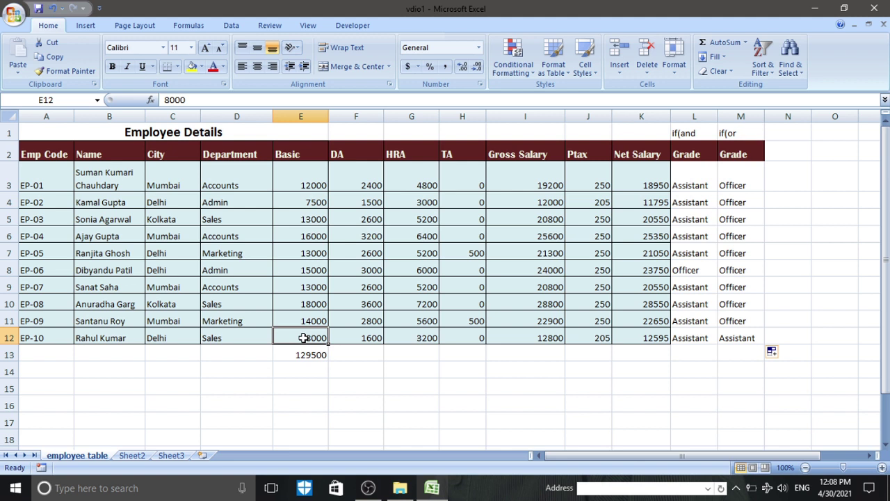
pyautogui.moveTo(309, 221); pyautogui.dragTo(310, 320)
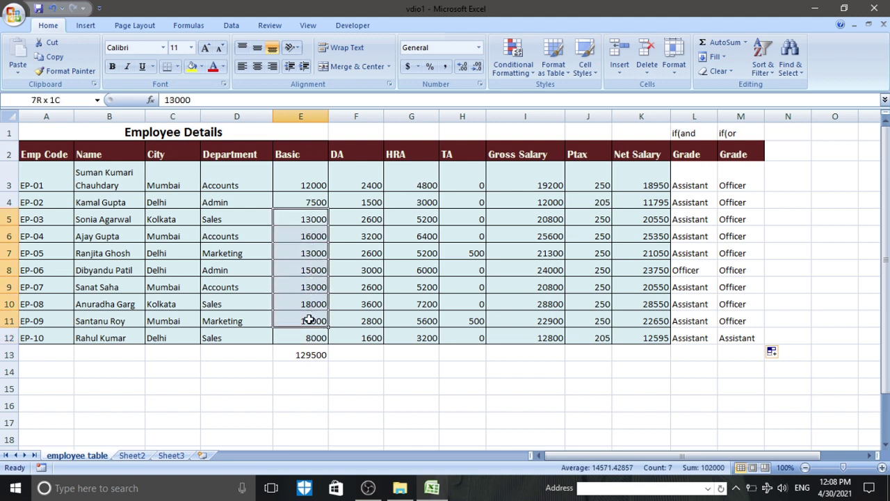
pyautogui.moveTo(751, 218); pyautogui.dragTo(742, 321)
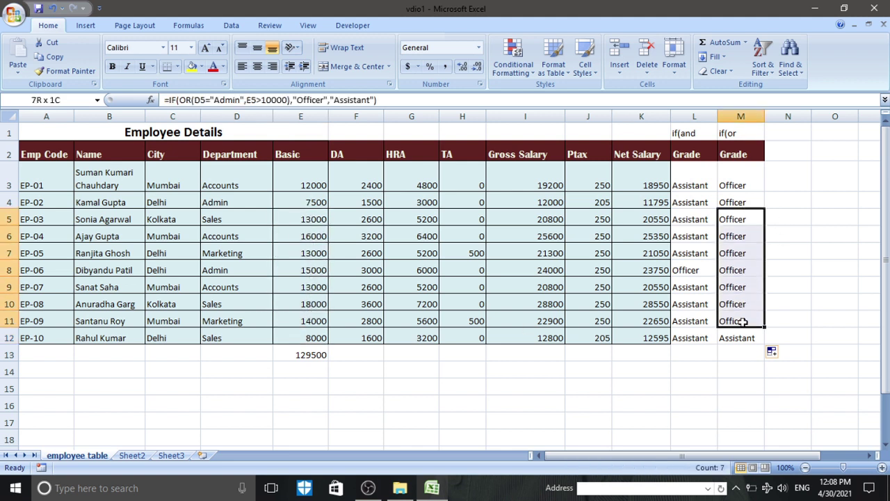
# Step: Check the EP-02 Basic salary, and examine the OR-based grades and their formulas down column M
pyautogui.click(307, 255)
pyautogui.click(308, 202)
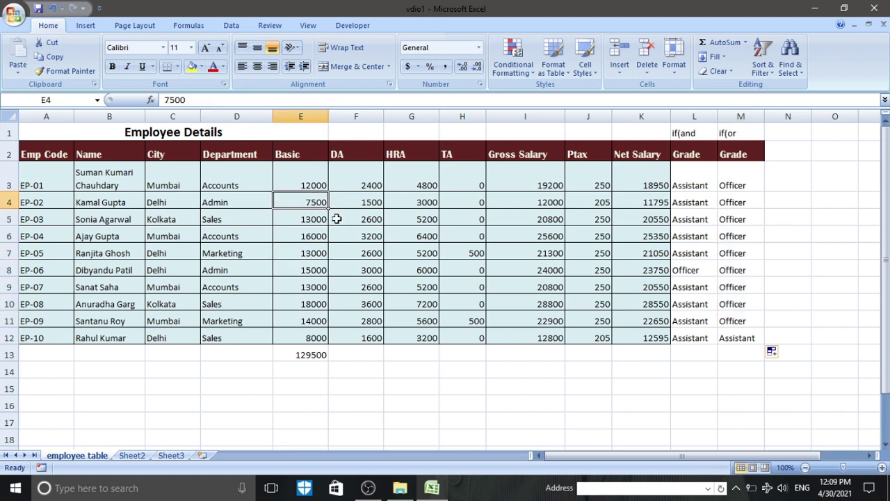
pyautogui.click(750, 201)
pyautogui.click(737, 183)
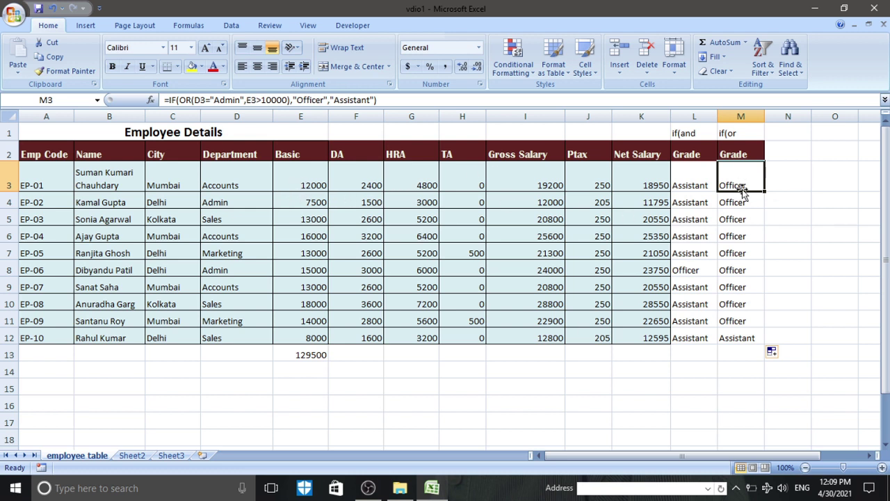
pyautogui.click(740, 285)
pyautogui.click(737, 220)
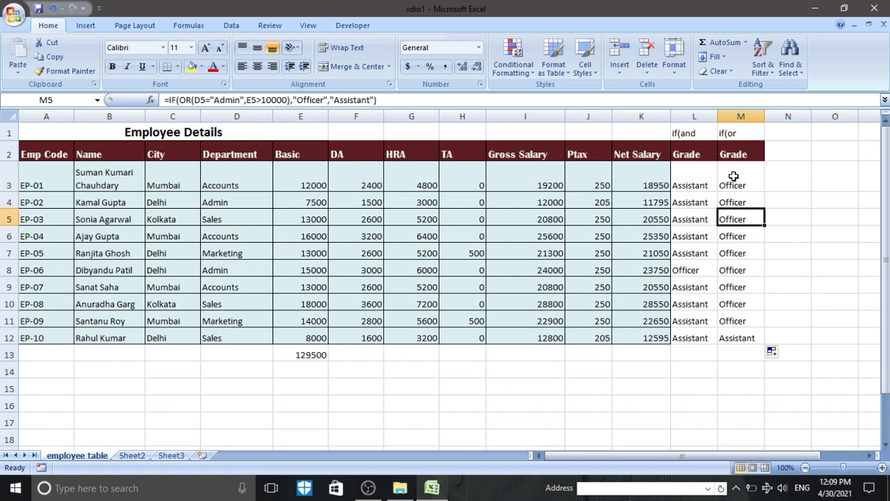
pyautogui.click(734, 176)
pyautogui.click(737, 220)
pyautogui.click(737, 270)
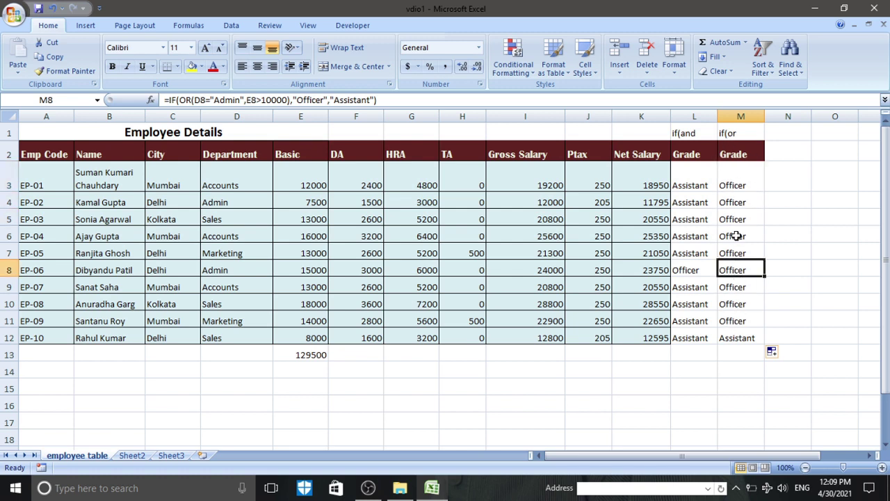
pyautogui.click(734, 176)
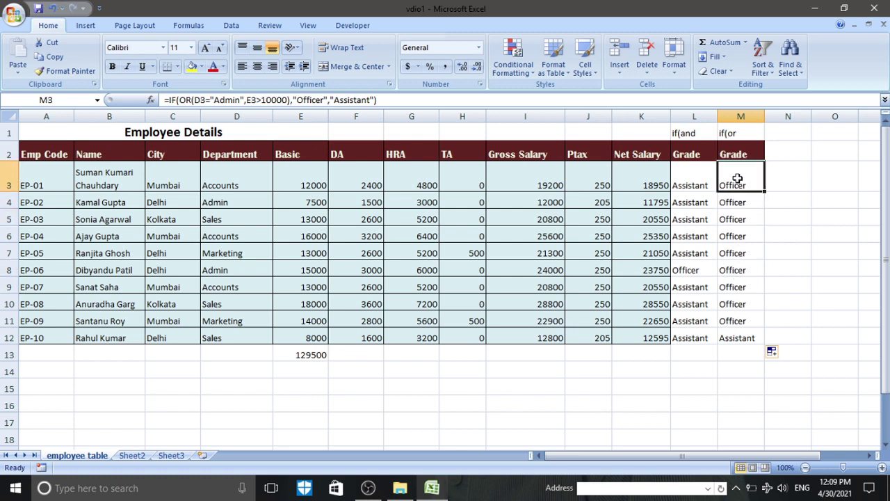
pyautogui.click(788, 233)
pyautogui.click(788, 268)
pyautogui.click(720, 280)
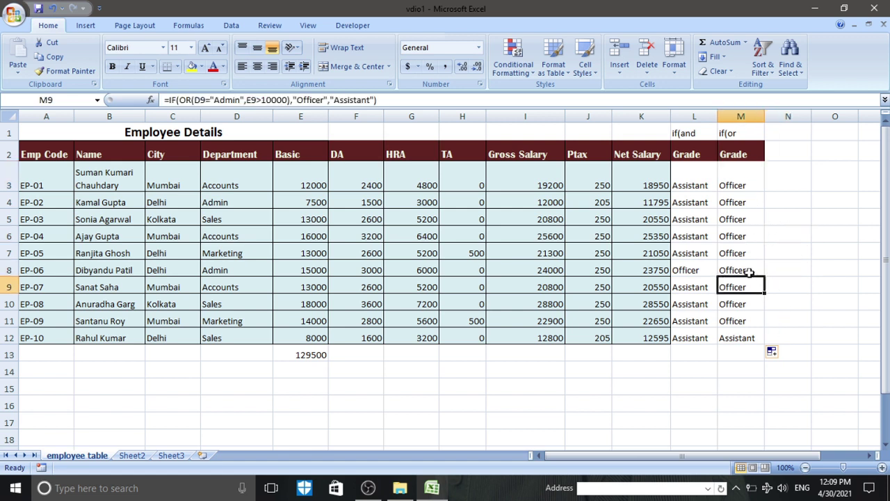
pyautogui.click(741, 252)
pyautogui.click(731, 299)
pyautogui.click(732, 340)
pyautogui.click(735, 175)
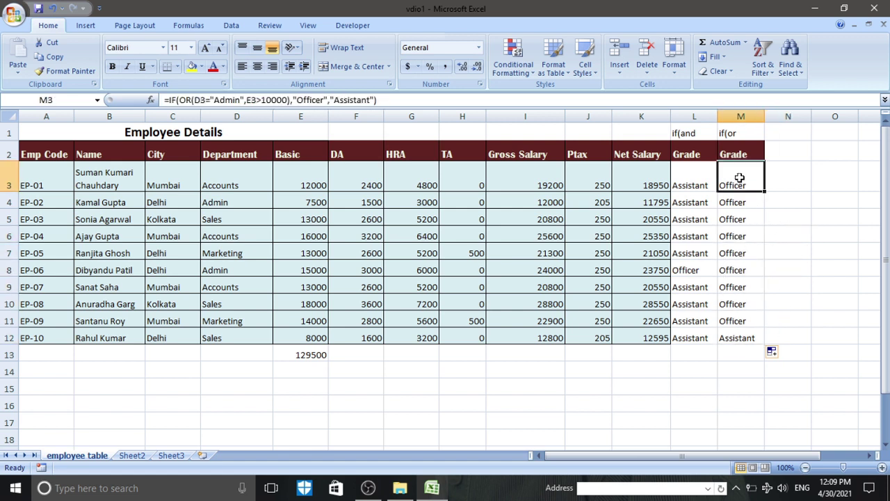
# Step: Compare the AND-based grade formula in L3 with the OR-based formulas in M3 and M8
pyautogui.click(704, 179)
pyautogui.click(689, 135)
pyautogui.click(738, 138)
pyautogui.click(740, 180)
pyautogui.click(692, 185)
pyautogui.click(737, 184)
pyautogui.click(740, 264)
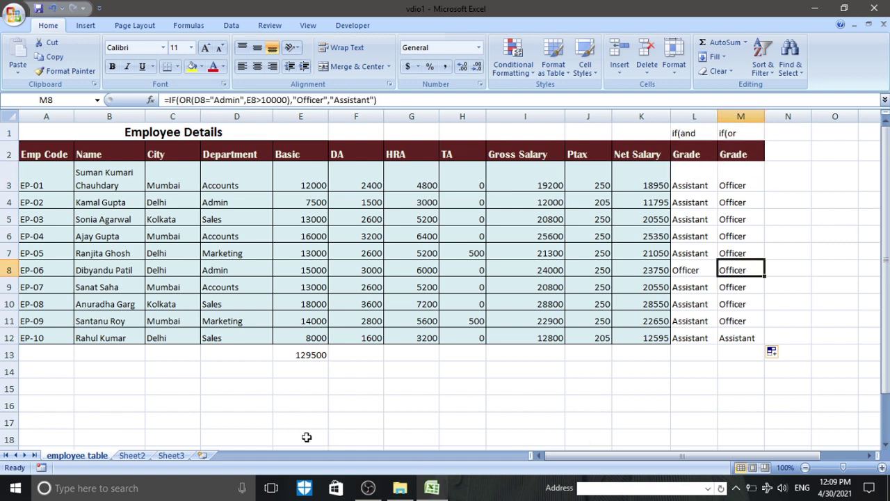
# Step: Add the labels Max in C15 and Min in D15 below the employee table
pyautogui.click(217, 389)
pyautogui.click(164, 390)
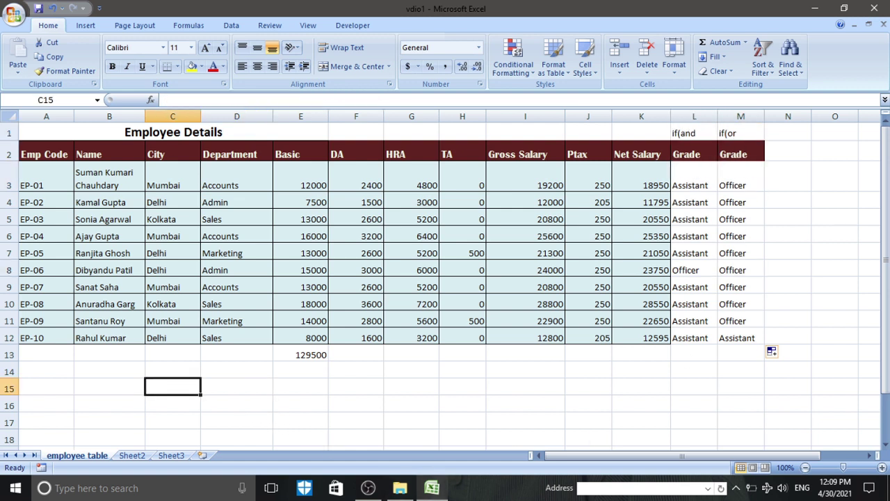
pyautogui.write('Ma')
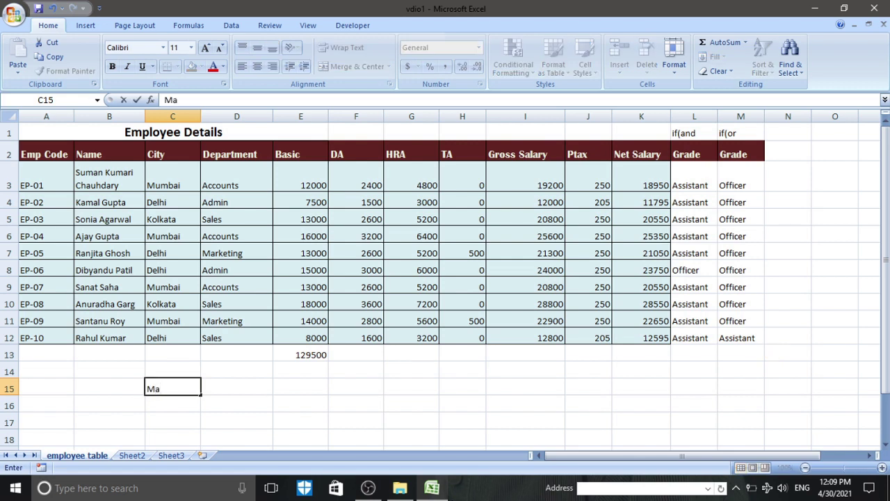
pyautogui.write('x')
pyautogui.press('Return')
pyautogui.press('Right')
pyautogui.press('Up')
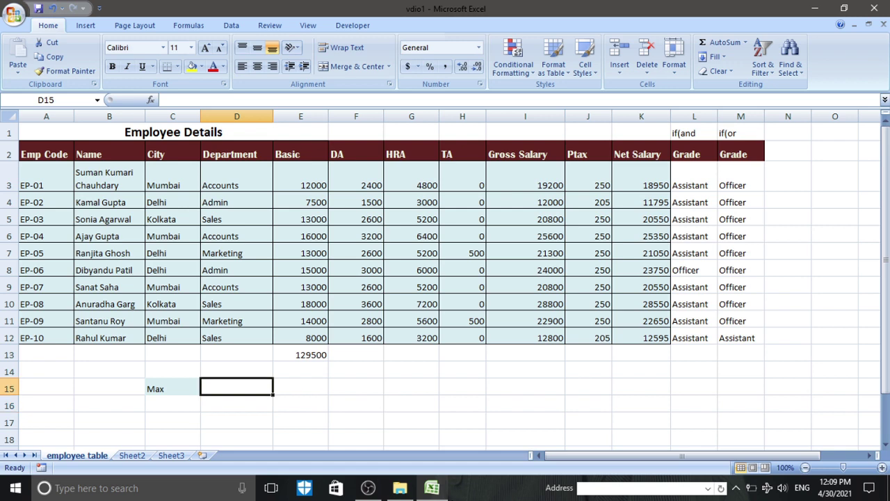
pyautogui.write('Min')
pyautogui.press('Return')
pyautogui.press('Up')
pyautogui.press('Right')
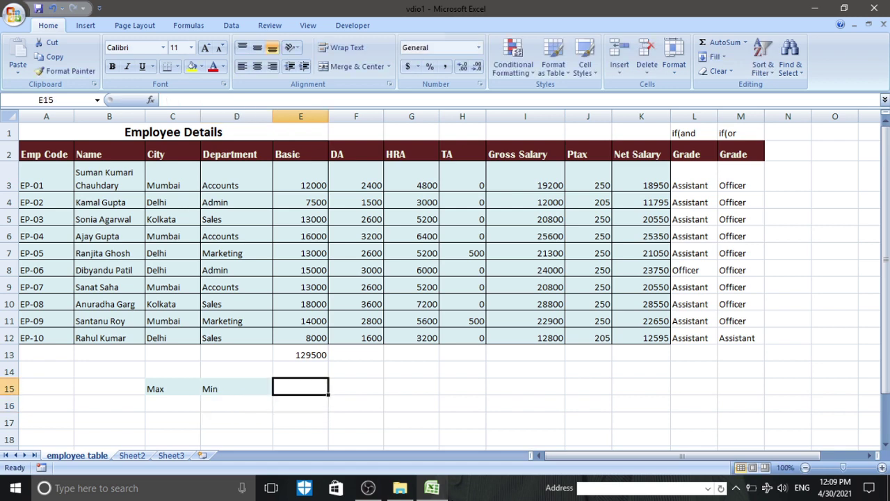
# Step: Add the labels Average in E15, Countif in F15 and sumif in G15
pyautogui.write('Average')
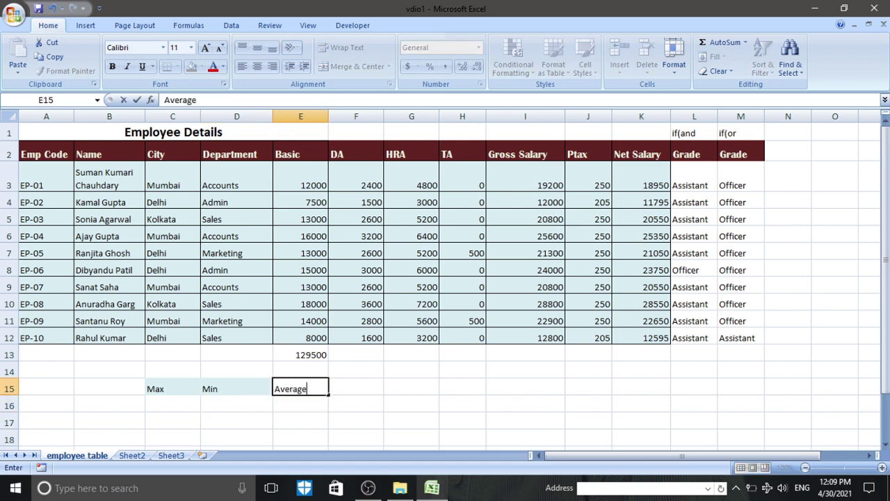
pyautogui.press('Right')
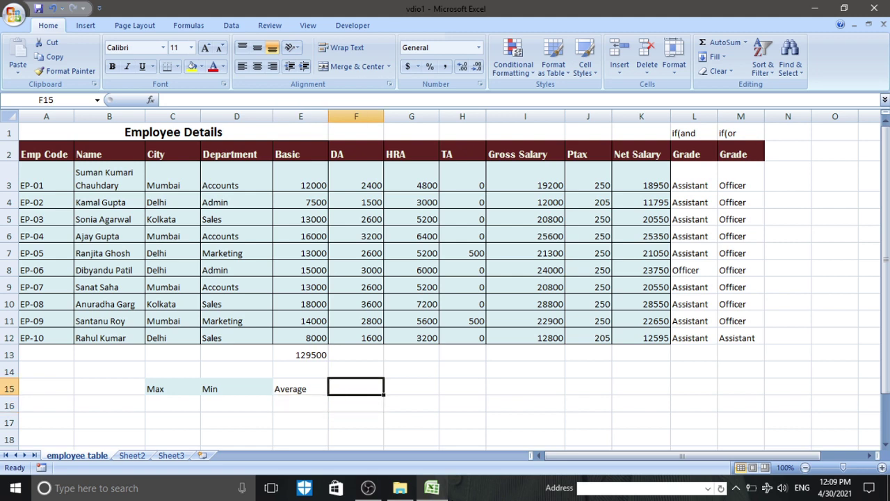
pyautogui.write('Countif')
pyautogui.press('Right')
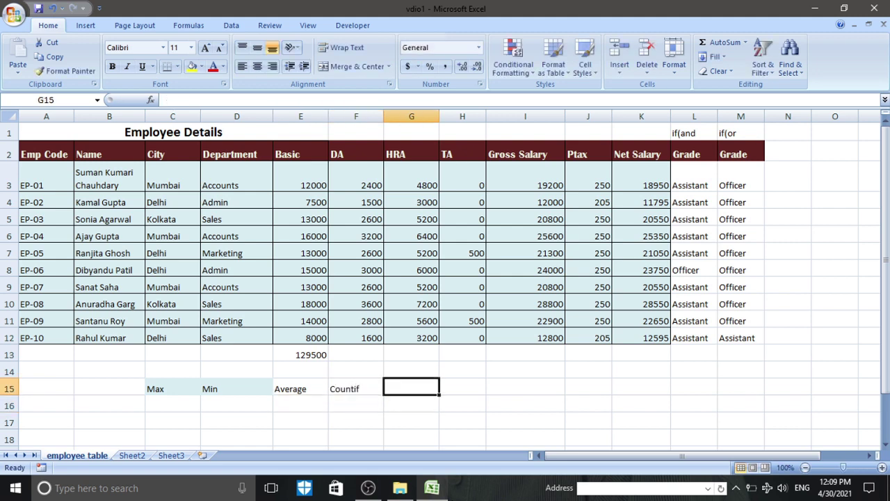
pyautogui.write('sumif')
pyautogui.press('Return')
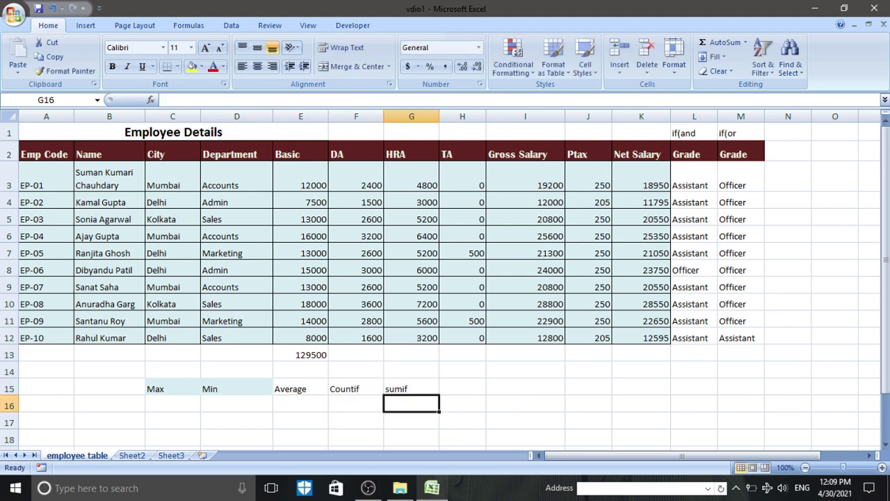
# Step: Calculate the highest Basic salary in C16 with =MAX(E3:E12), and check it against the Basic column
pyautogui.press('Left')
pyautogui.press('Left')
pyautogui.press('Left')
pyautogui.press('Left')
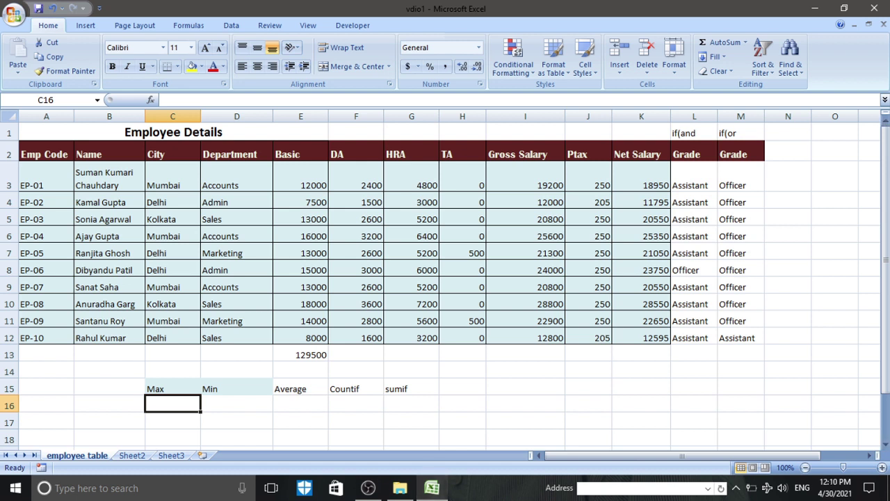
pyautogui.write('=max')
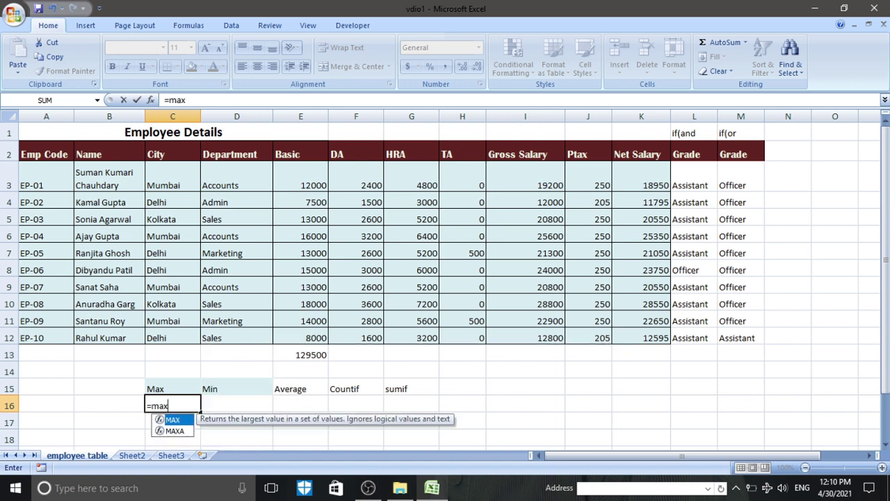
pyautogui.write('(')
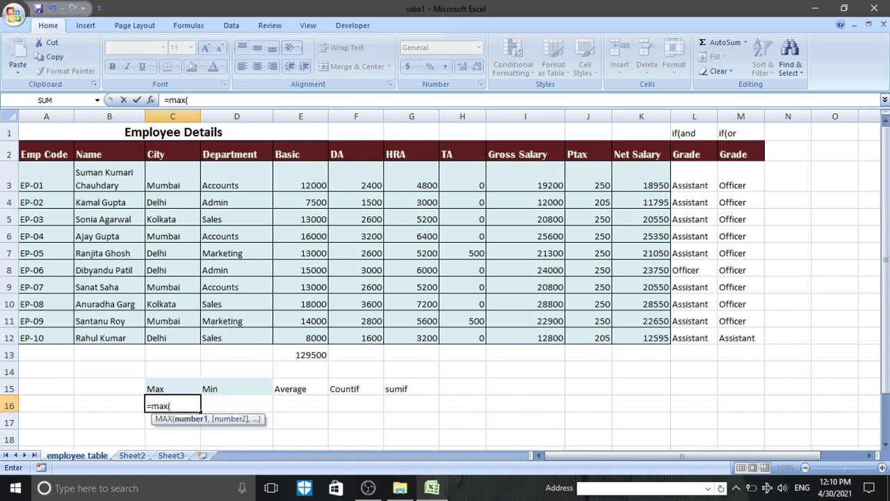
pyautogui.click(307, 171)
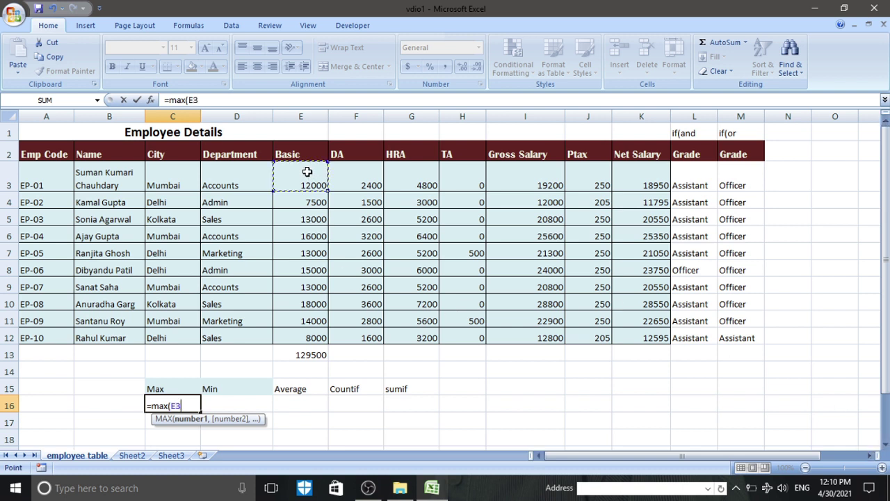
pyautogui.moveTo(306, 172); pyautogui.dragTo(307, 338)
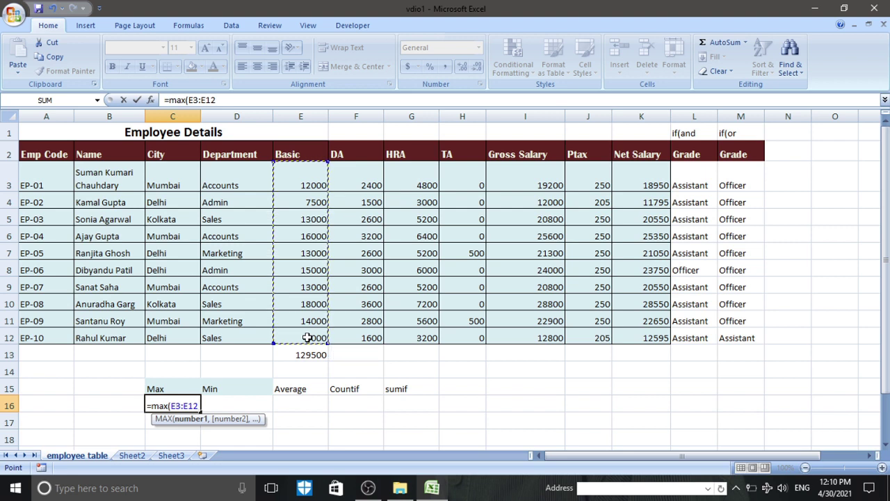
pyautogui.write(')')
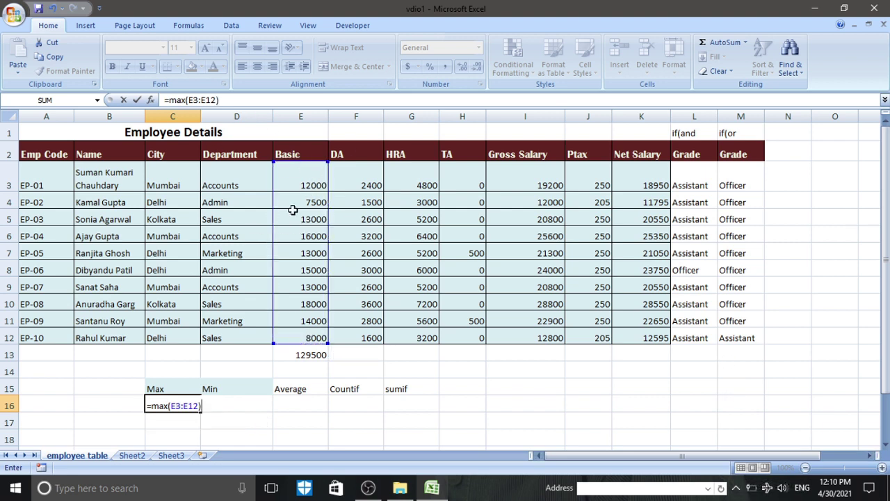
pyautogui.press('Return')
pyautogui.click(183, 407)
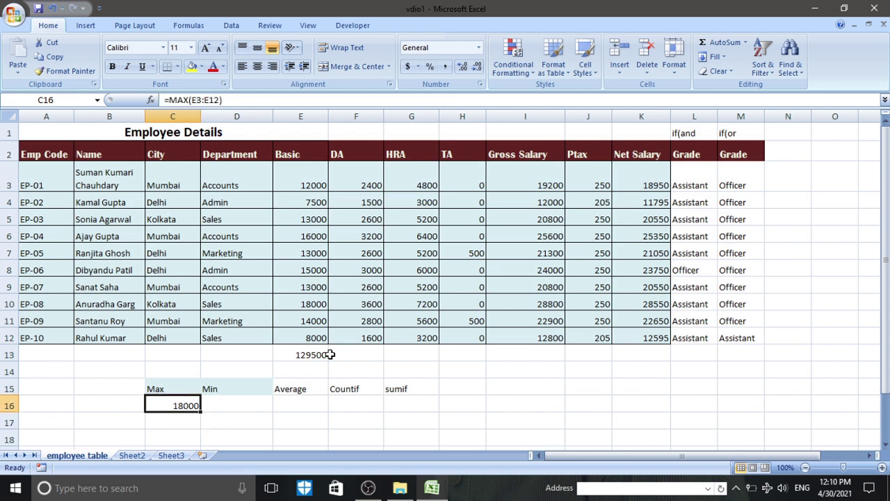
pyautogui.moveTo(310, 181); pyautogui.dragTo(318, 346)
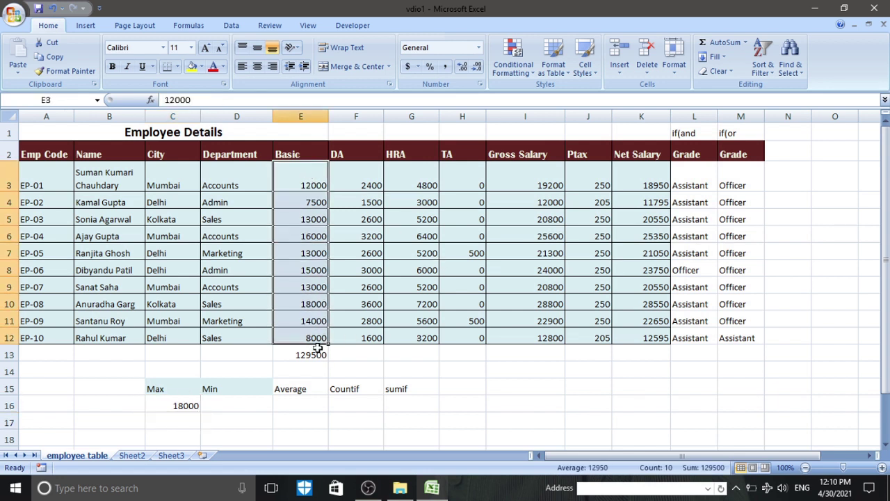
pyautogui.click(313, 303)
# Step: Clear C16 and rebuild its MAX formula through Function Arguments, using the range E3:E12 as Number1
pyautogui.click(188, 406)
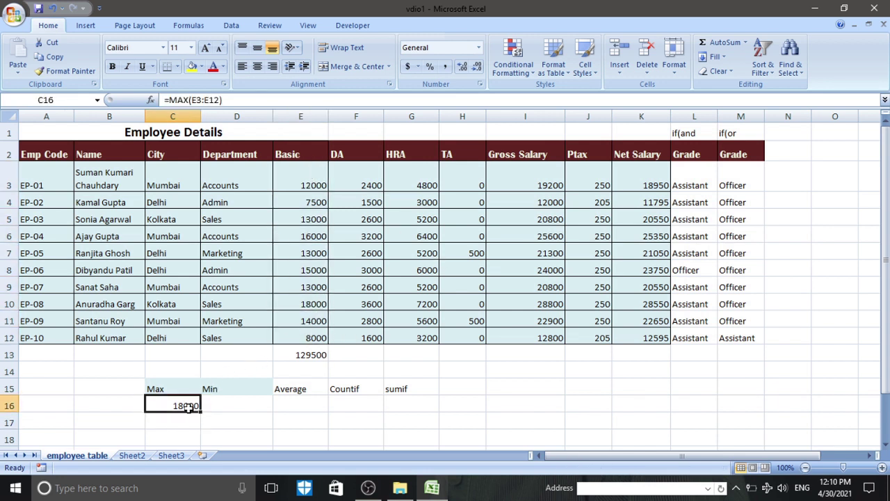
pyautogui.press('Delete')
pyautogui.press('Right')
pyautogui.press('Right')
pyautogui.press('Left')
pyautogui.press('Left')
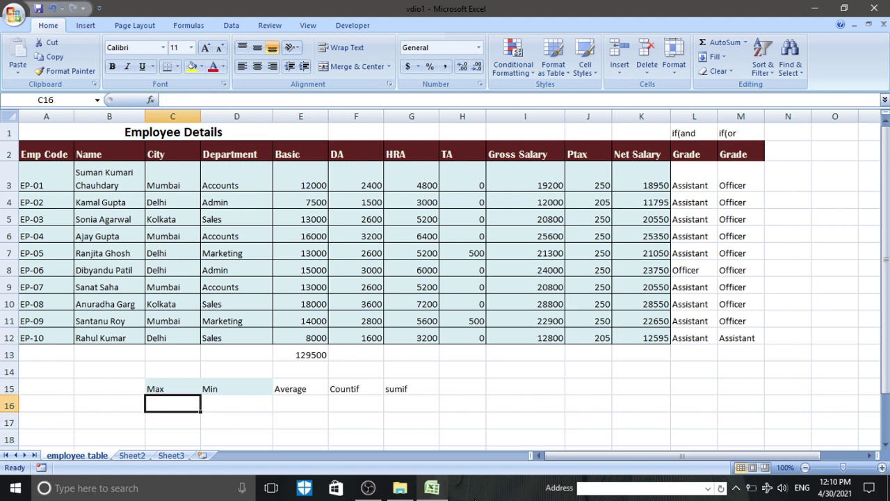
pyautogui.write('=max')
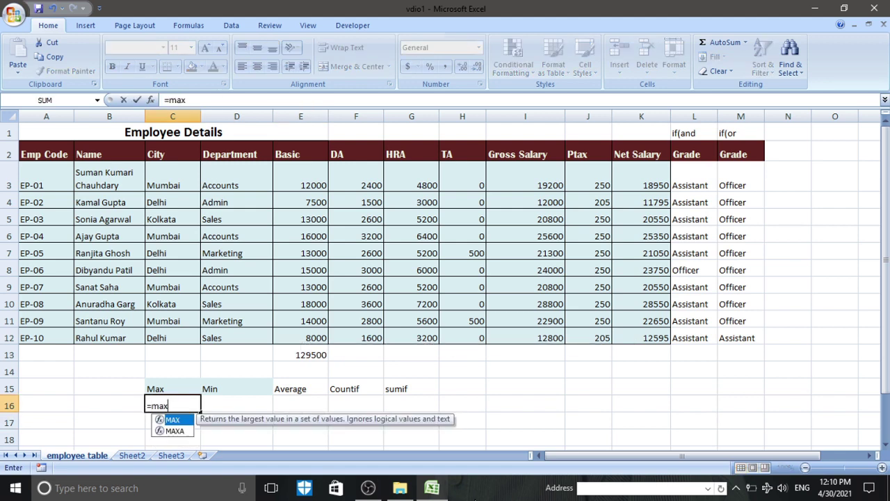
pyautogui.hotkey('ctrl', 'a')
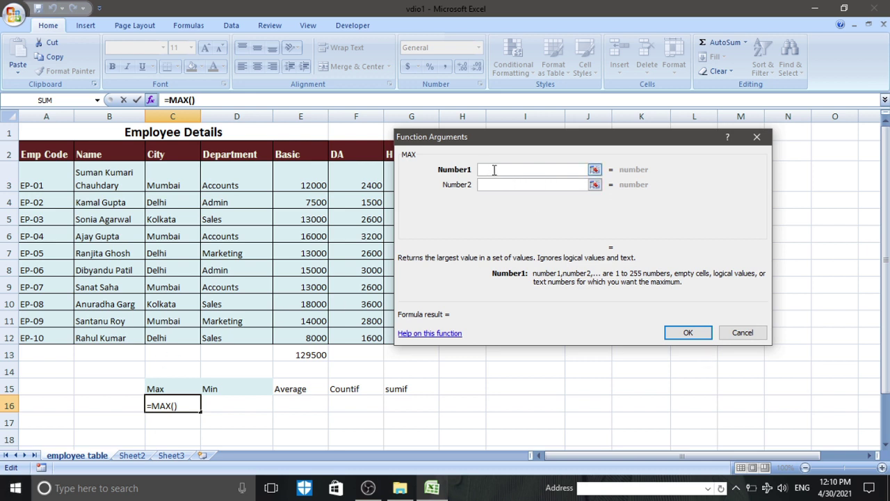
pyautogui.moveTo(308, 178); pyautogui.dragTo(315, 338)
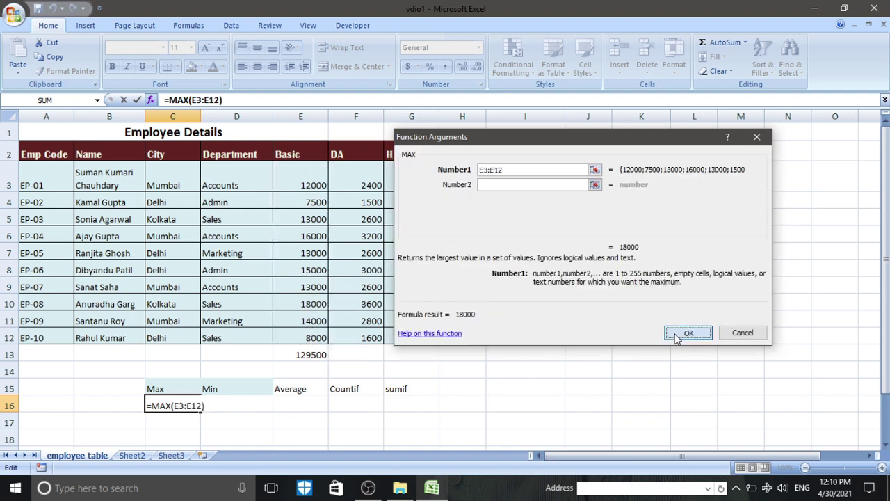
pyautogui.click(678, 334)
# Step: Clear C16 and restart its MAX formula through Function Arguments, with E3 as Number1 and E4 as Number2
pyautogui.click(185, 417)
pyautogui.click(185, 406)
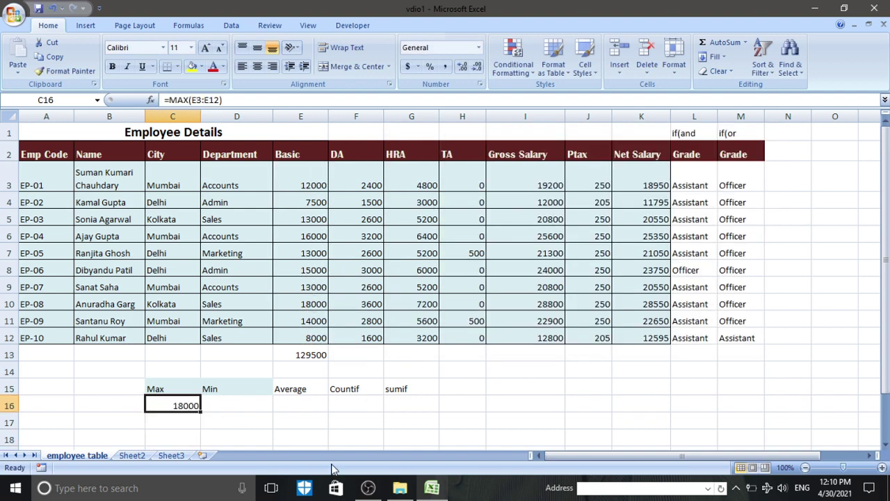
pyautogui.press('Delete')
pyautogui.write('=max')
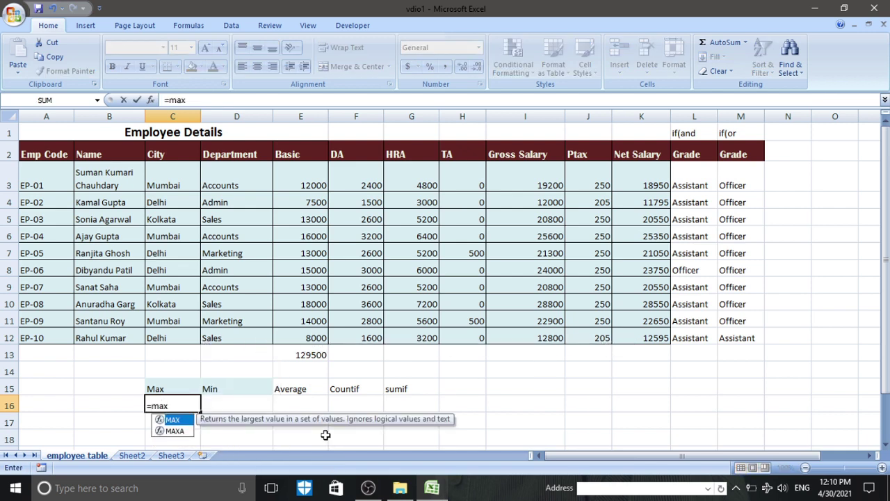
pyautogui.hotkey('ctrl', 'a')
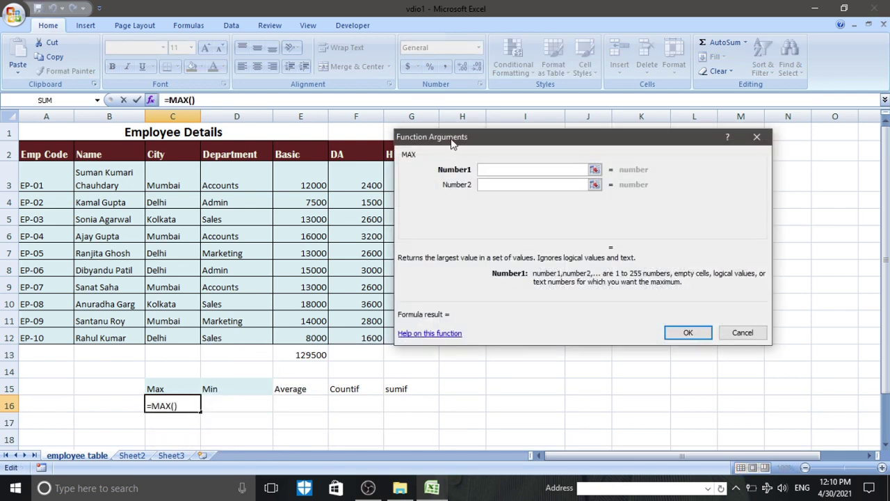
pyautogui.moveTo(501, 142); pyautogui.dragTo(558, 199)
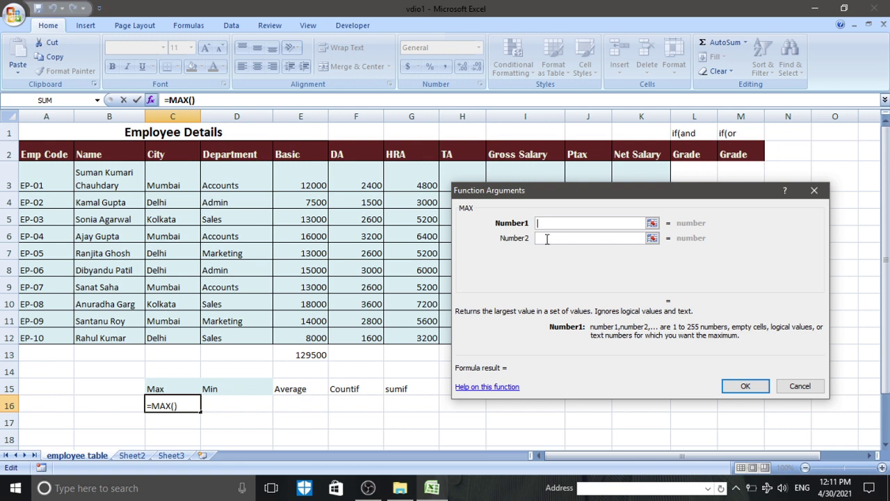
pyautogui.click(296, 185)
pyautogui.click(572, 238)
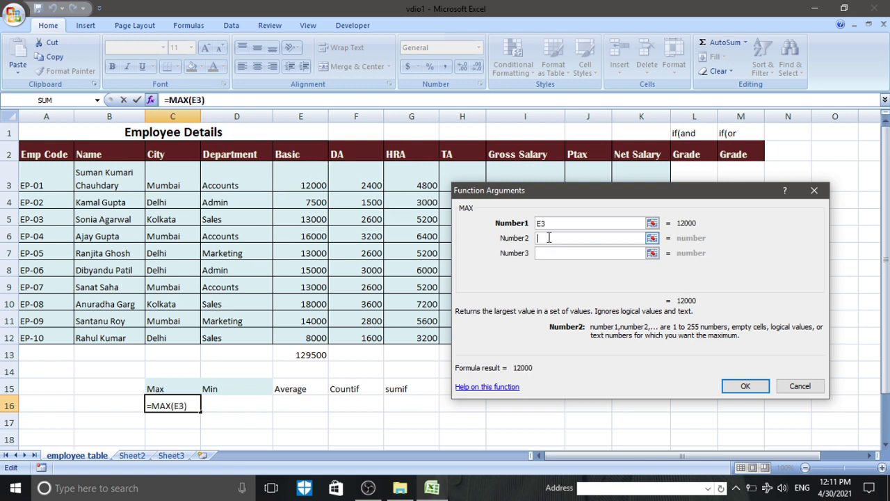
pyautogui.click(288, 203)
# Step: Add the Basic salary cells E5, E6 and E7 as the MAX arguments Number3, Number4 and Number5
pyautogui.click(559, 253)
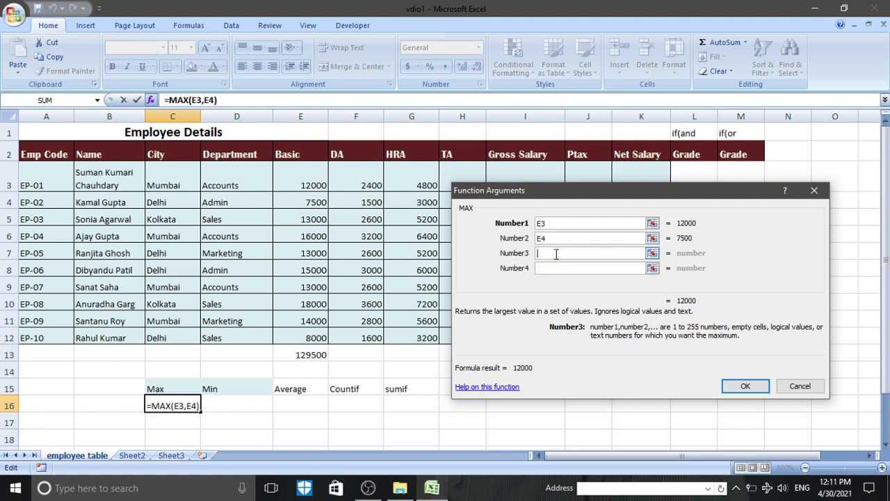
pyautogui.click(296, 221)
pyautogui.click(541, 269)
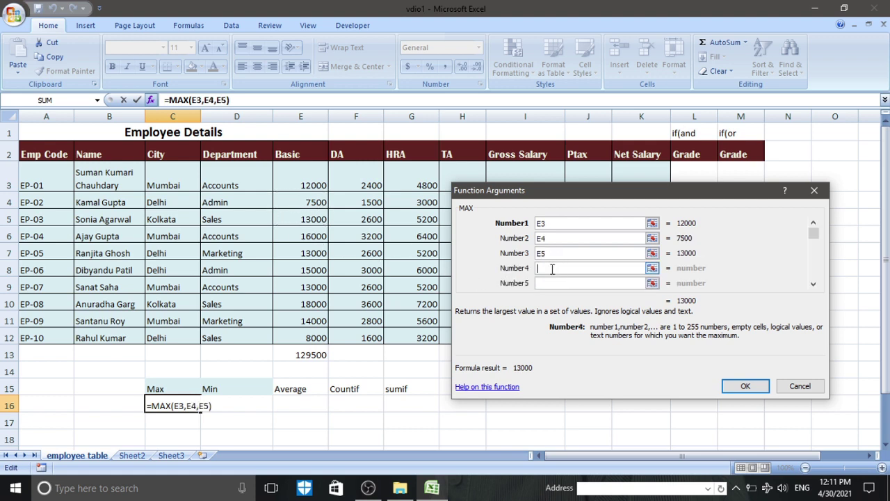
pyautogui.click(312, 237)
pyautogui.click(584, 283)
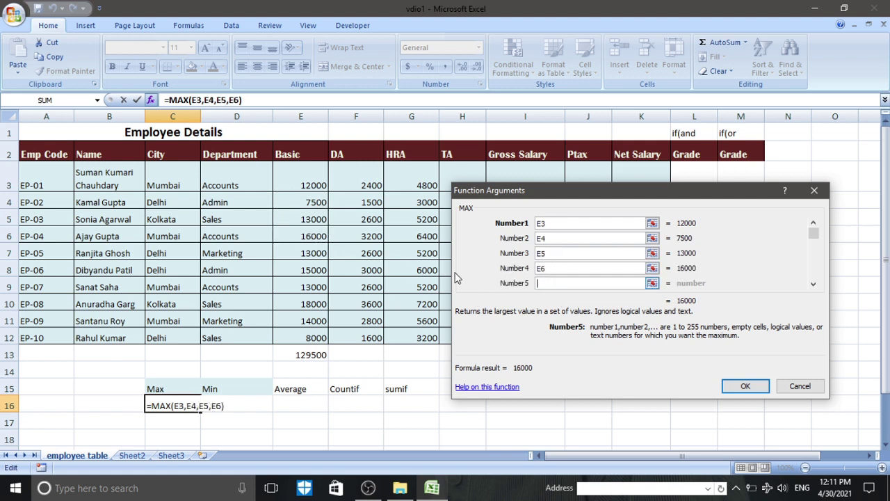
pyautogui.click(300, 254)
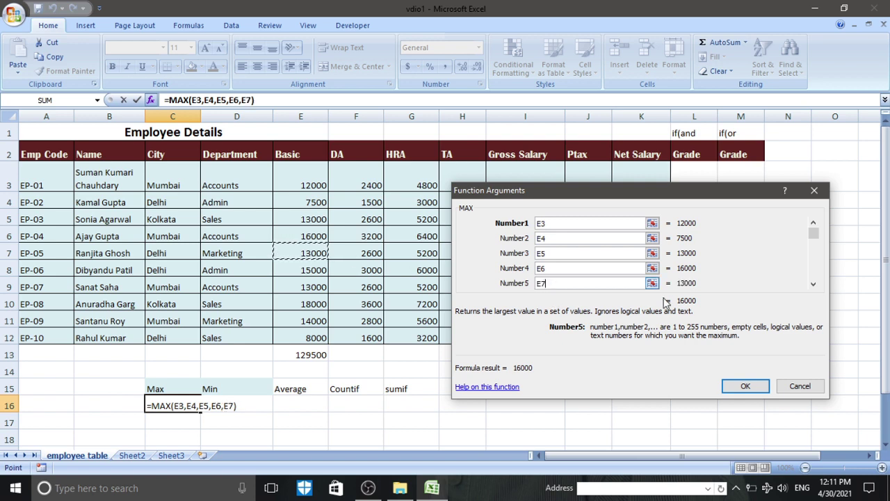
# Step: Add the Basic salary cells E8, E9 and E10 as the MAX arguments Number6, Number7 and Number8
pyautogui.click(813, 283)
pyautogui.click(813, 283)
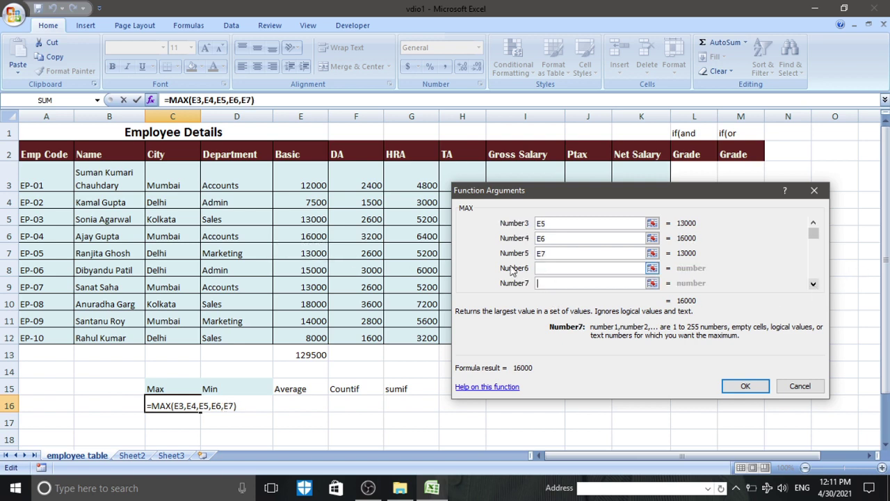
pyautogui.click(560, 269)
pyautogui.click(317, 272)
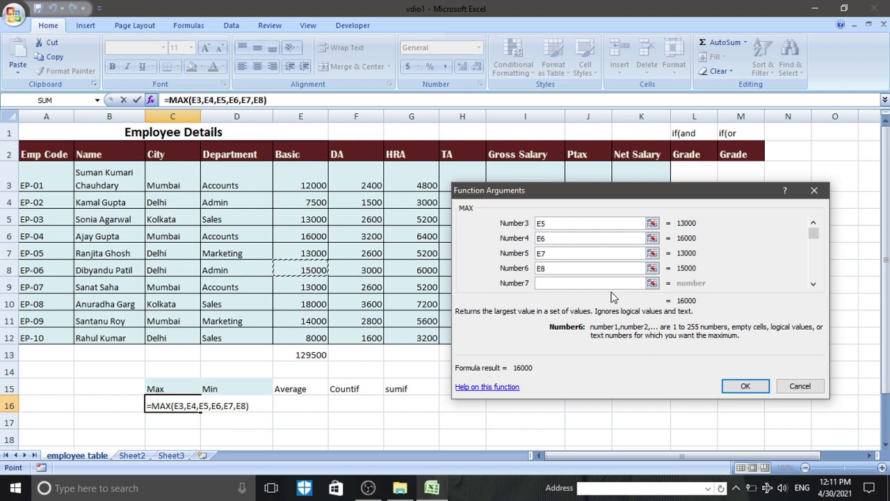
pyautogui.click(312, 287)
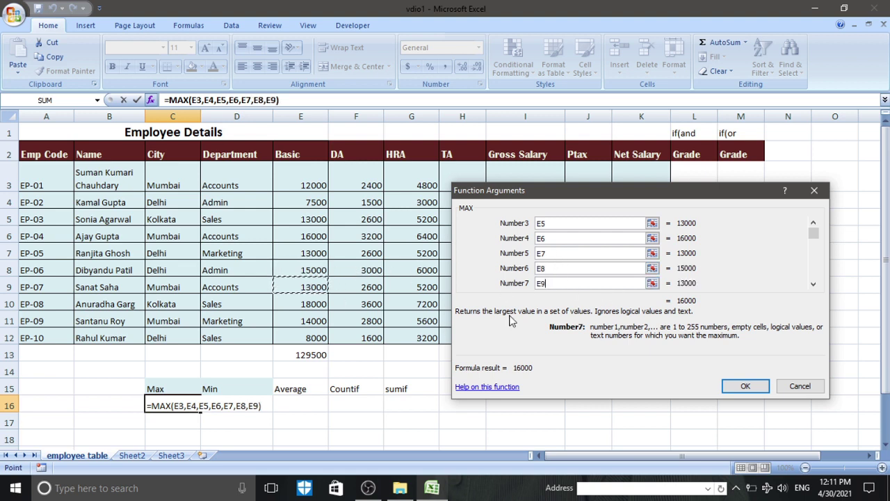
pyautogui.click(815, 284)
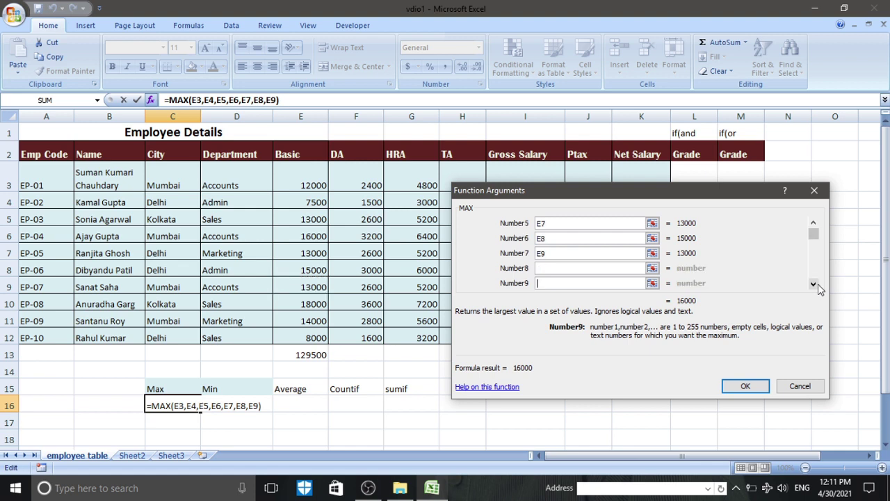
pyautogui.click(547, 270)
pyautogui.click(308, 303)
# Step: Add E11 as Number9 and E12 as Number10, and enter the cell-by-cell MAX formula in C16
pyautogui.click(561, 284)
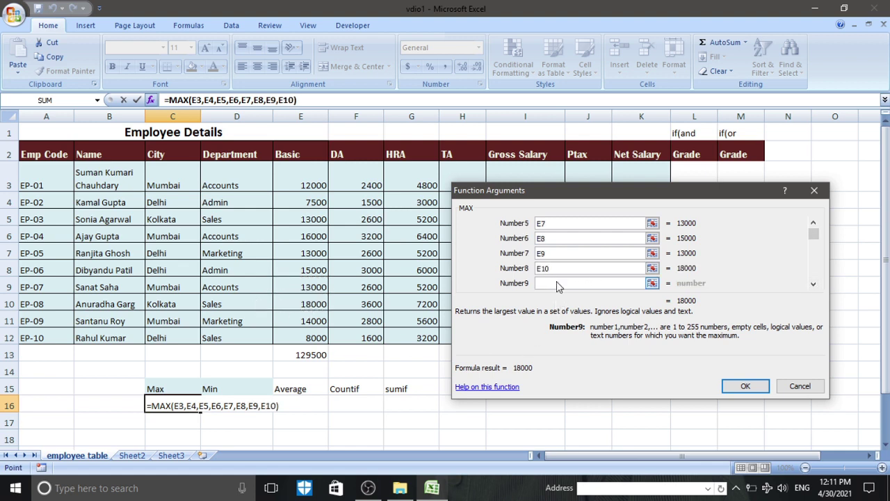
pyautogui.click(310, 322)
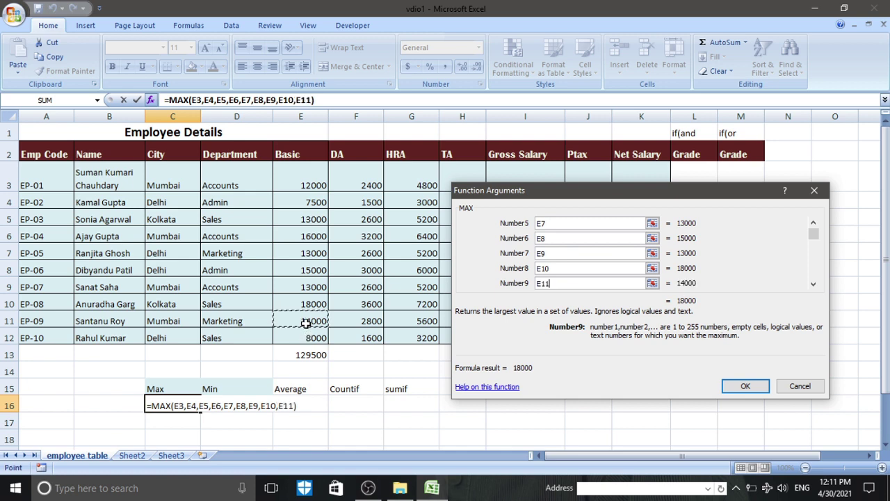
pyautogui.click(813, 285)
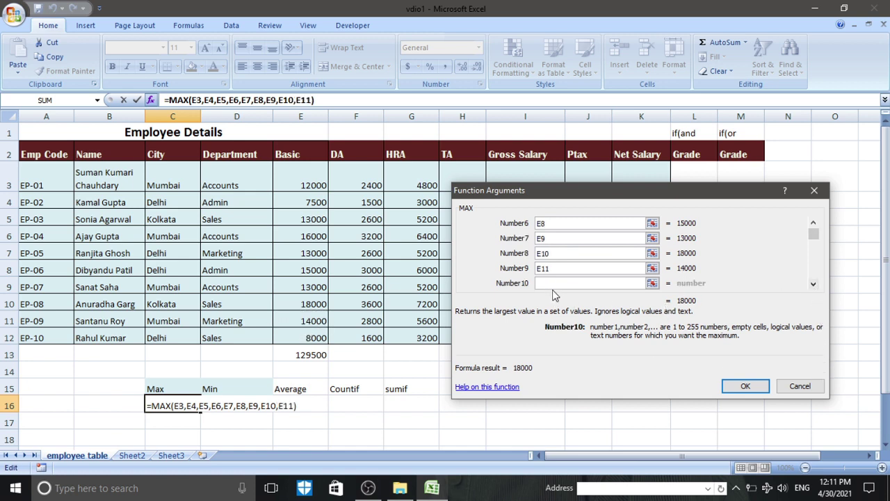
pyautogui.click(310, 339)
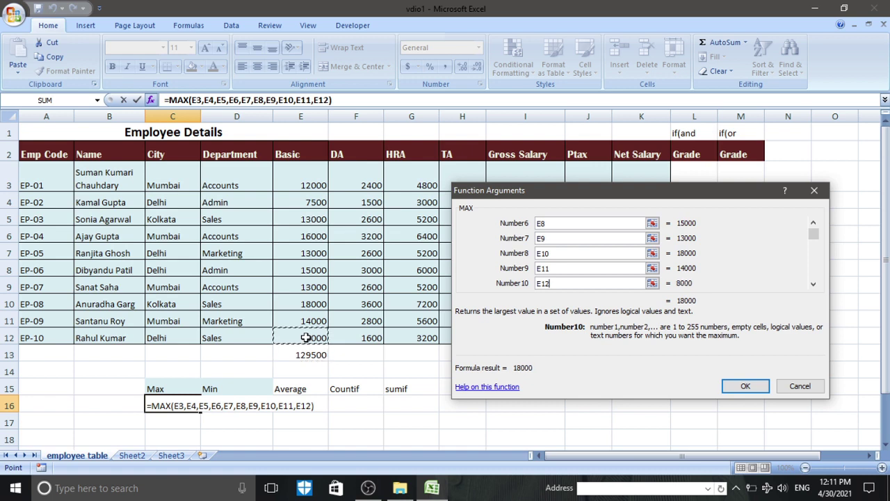
pyautogui.click(746, 386)
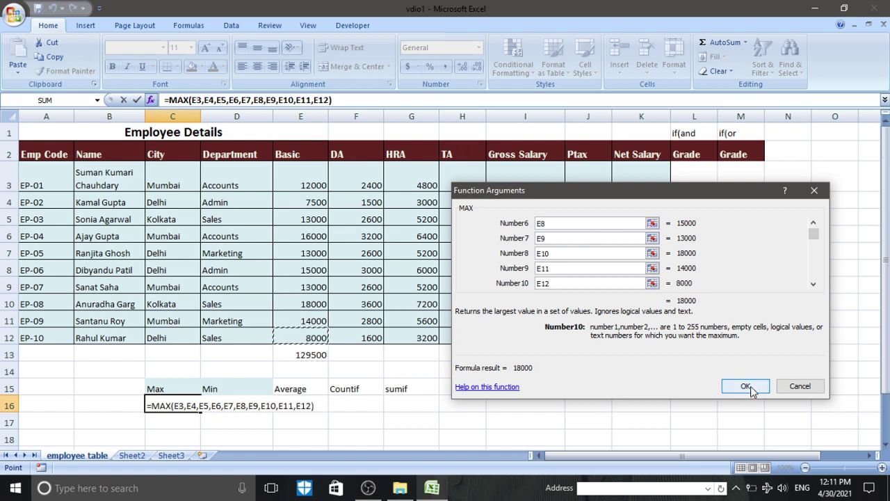
pyautogui.click(231, 436)
pyautogui.click(181, 408)
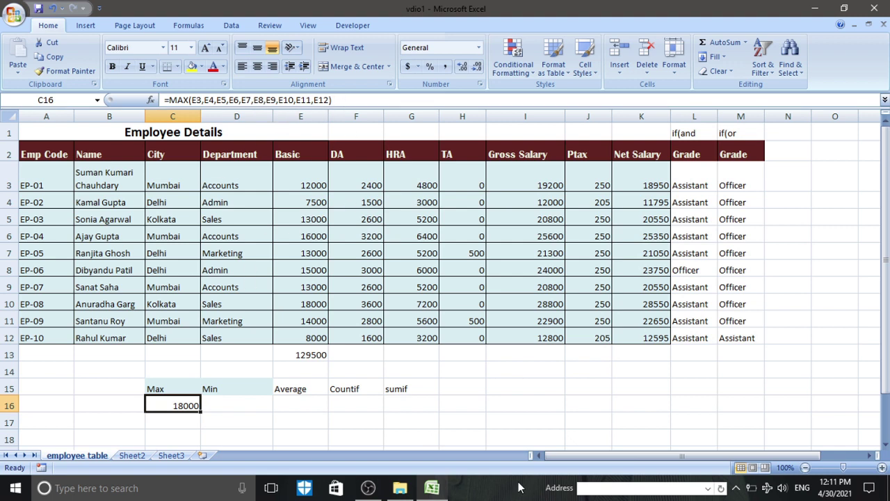
# Step: Replace the cell-by-cell formula in C16 with MAX over the whole range E3:E12 through Function Arguments
pyautogui.press('Delete')
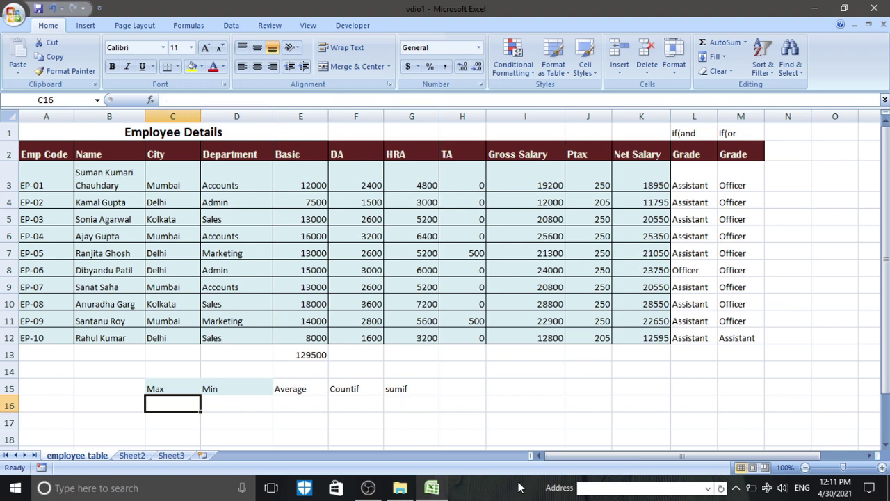
pyautogui.write('=max')
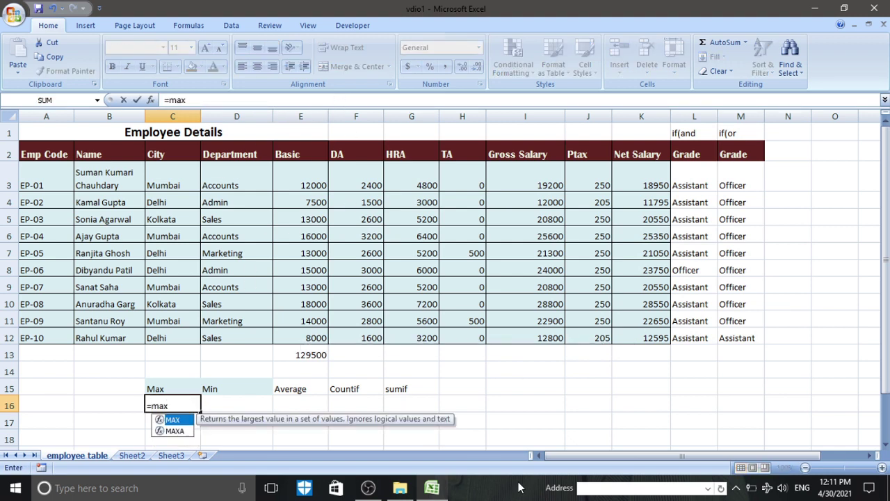
pyautogui.hotkey('ctrl', 'a')
pyautogui.moveTo(314, 185); pyautogui.dragTo(315, 335)
pyautogui.press('Return')
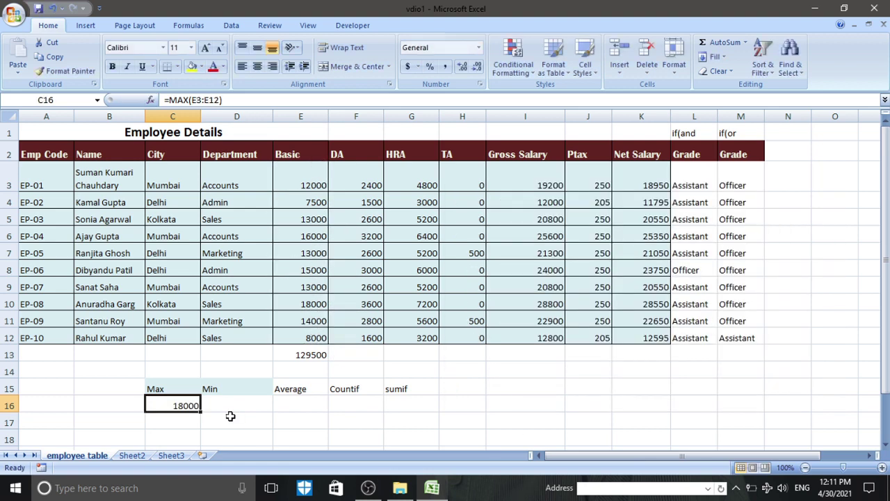
# Step: Calculate the lowest Basic salary in D16 with =MIN(E3:E12) through Function Arguments
pyautogui.click(261, 410)
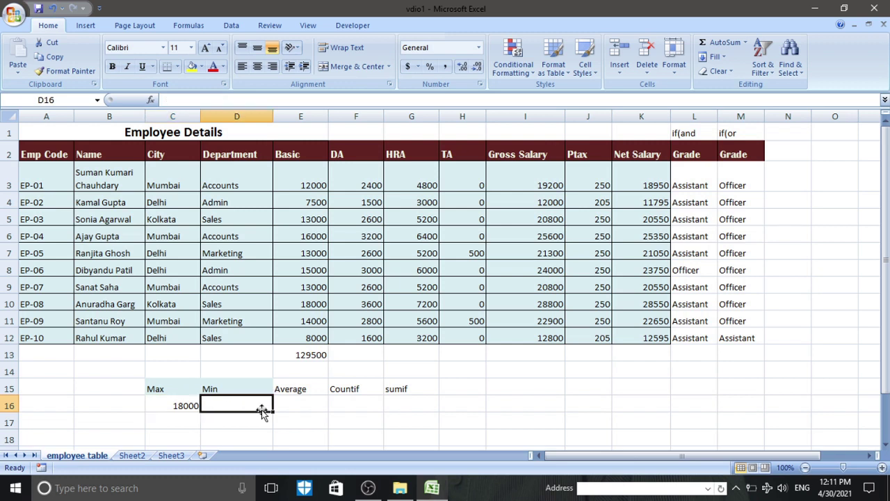
pyautogui.write('=MIN(C16)')
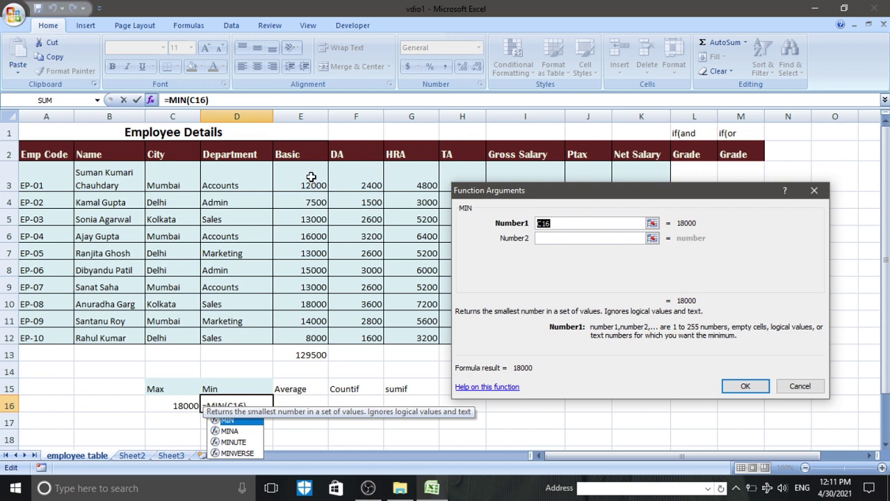
pyautogui.moveTo(310, 178); pyautogui.dragTo(316, 335)
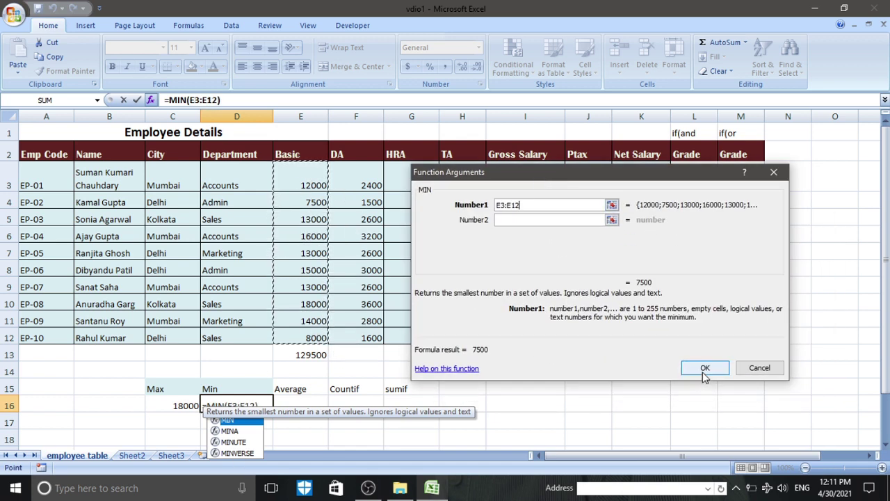
pyautogui.click(738, 385)
pyautogui.click(355, 421)
pyautogui.click(222, 407)
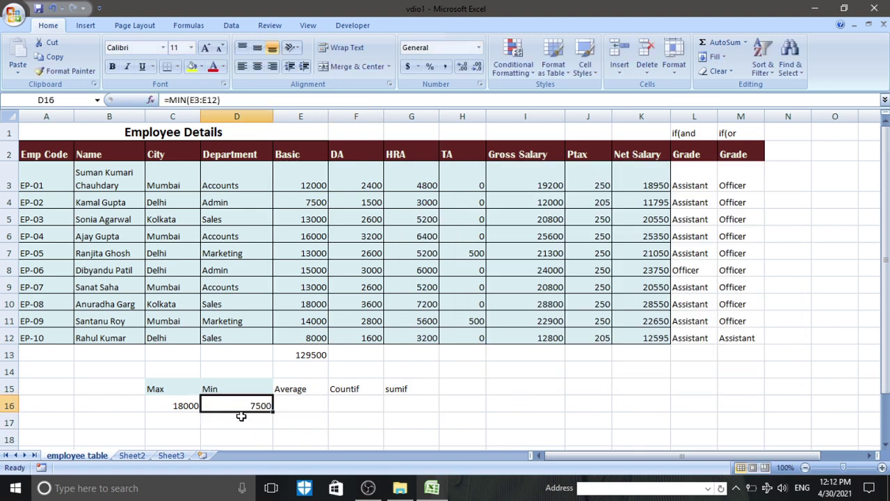
# Step: Check the Max and Min results in C16 and D16 against the salaries in the Basic column
pyautogui.click(244, 421)
pyautogui.moveTo(301, 182); pyautogui.dragTo(296, 340)
pyautogui.click(369, 369)
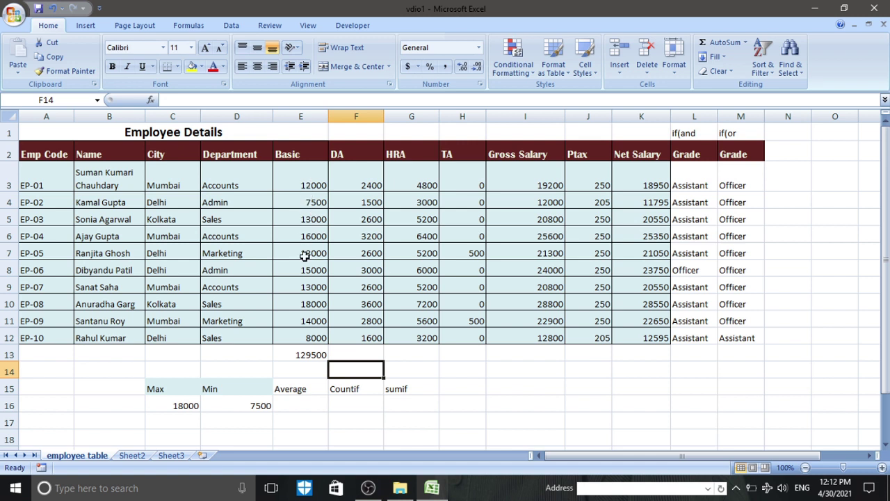
pyautogui.click(310, 306)
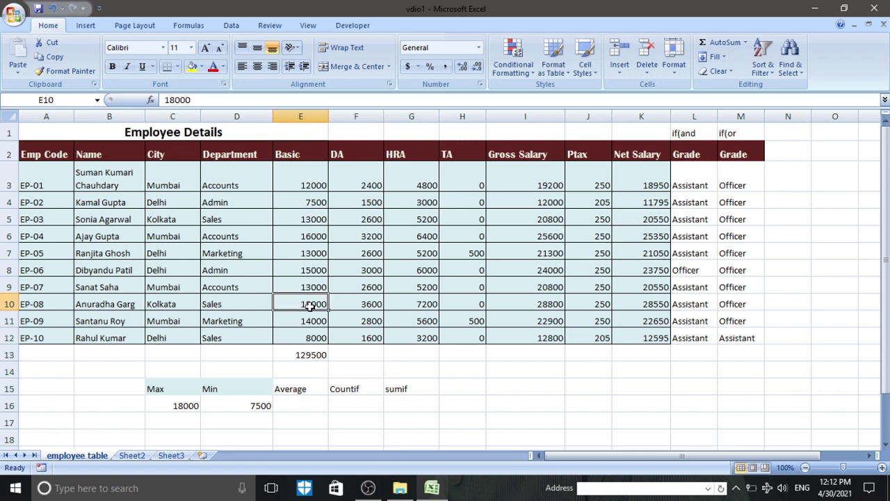
pyautogui.click(298, 203)
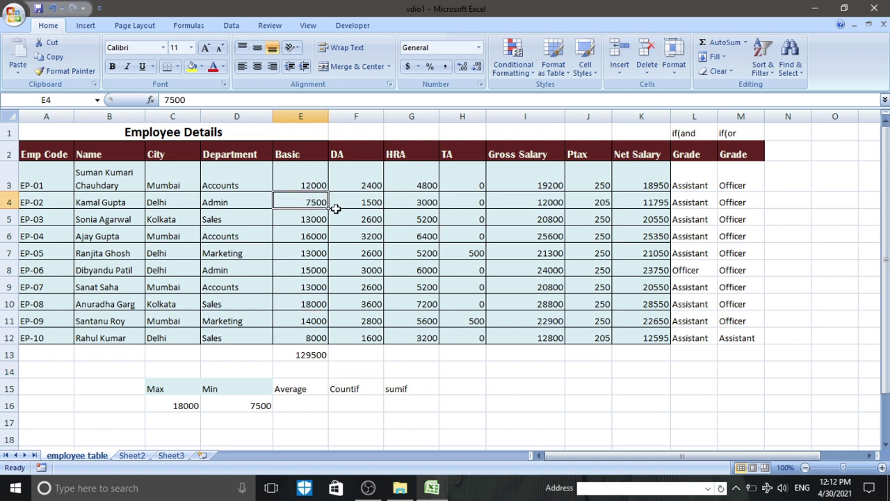
pyautogui.click(251, 406)
pyautogui.click(193, 406)
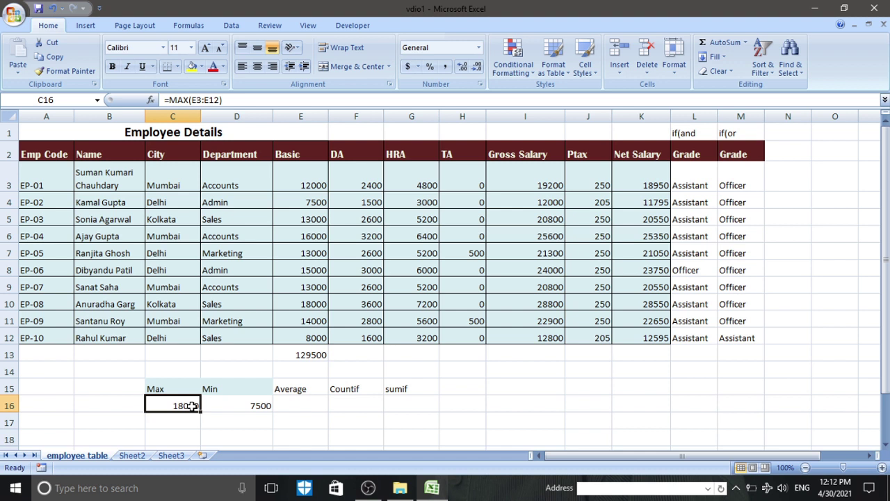
# Step: Examine the Basic salaries in E3:E5 and E3:E12 and the total in E13 as the basis for the average in E16
pyautogui.click(307, 404)
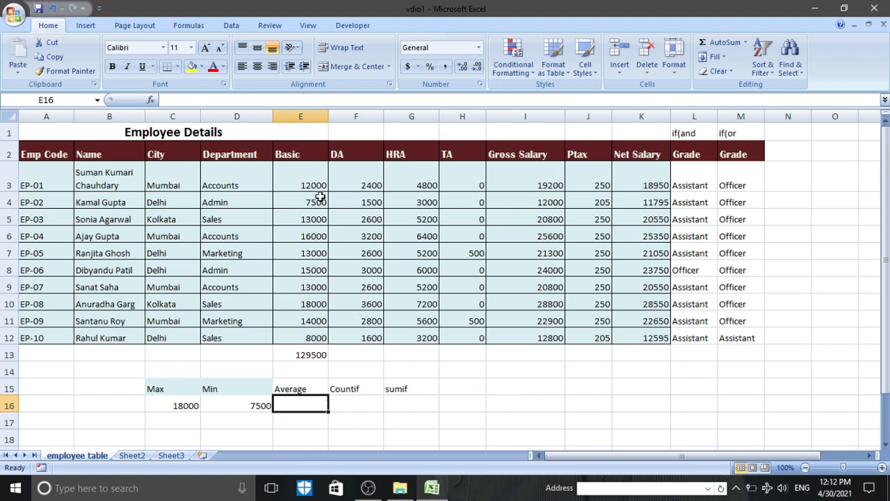
pyautogui.moveTo(312, 182); pyautogui.dragTo(313, 212)
pyautogui.click(315, 284)
pyautogui.moveTo(309, 180); pyautogui.dragTo(310, 214)
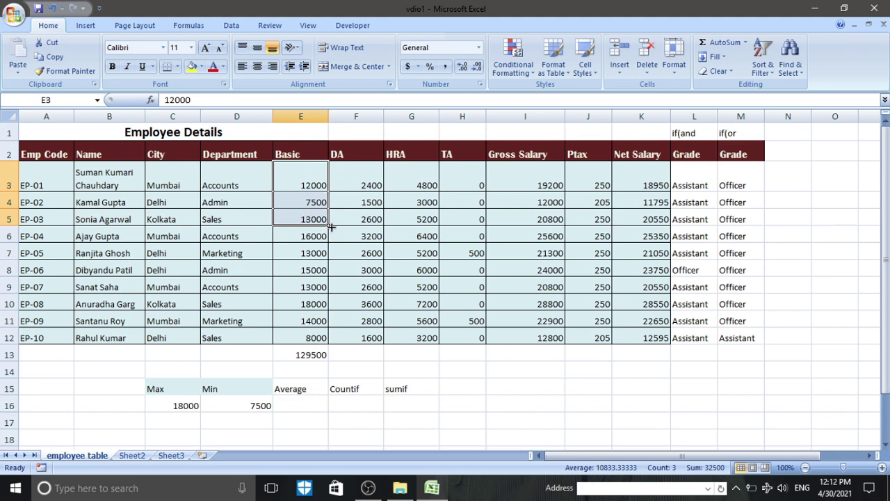
pyautogui.click(310, 411)
pyautogui.click(433, 390)
pyautogui.moveTo(298, 178); pyautogui.dragTo(308, 338)
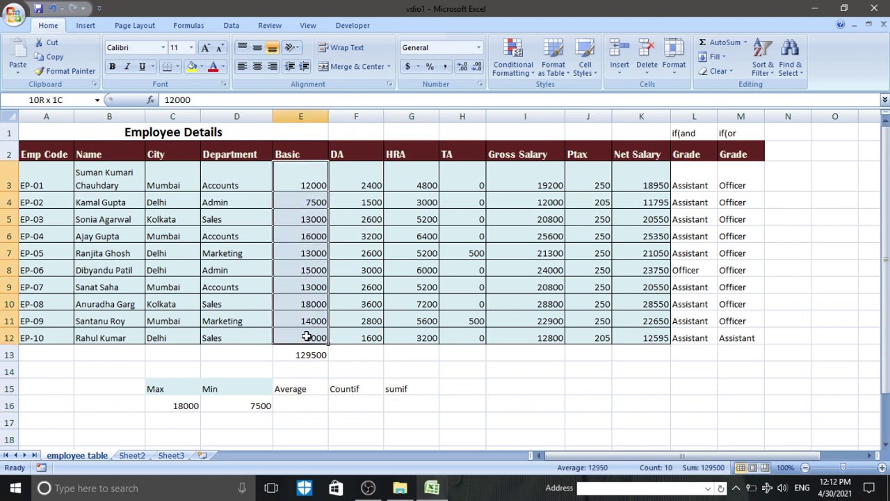
pyautogui.click(329, 367)
pyautogui.click(301, 355)
pyautogui.click(542, 390)
pyautogui.click(588, 405)
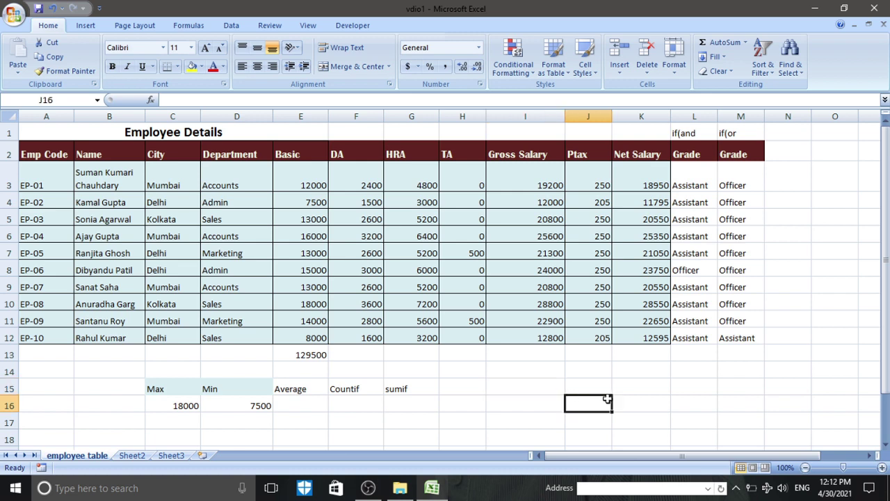
pyautogui.click(553, 385)
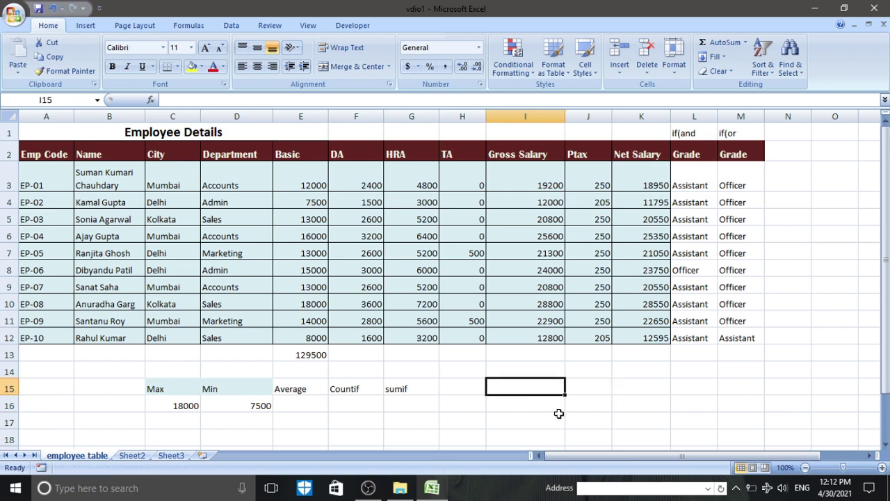
# Step: Calculate the average Basic salary manually in I15 by dividing the Basic total with =E13/10
pyautogui.write('=')
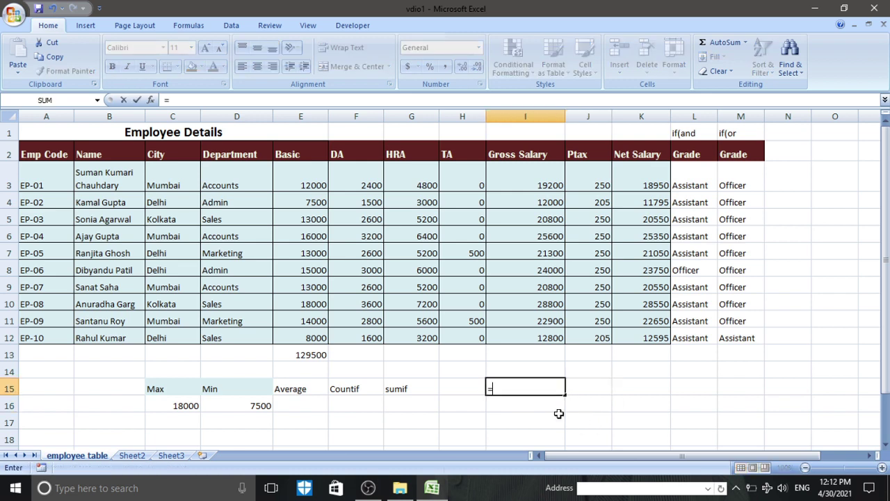
pyautogui.click(306, 353)
pyautogui.write('/')
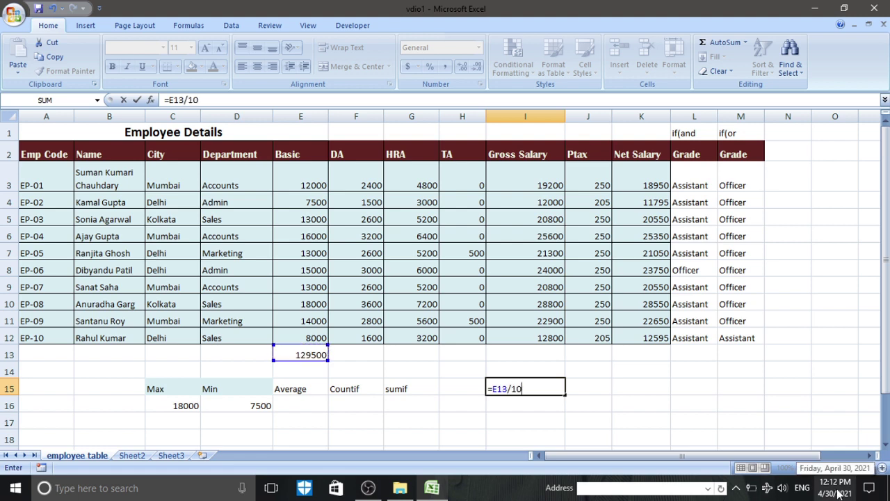
pyautogui.write('10')
pyautogui.hotkey('ctrl', 'Return')
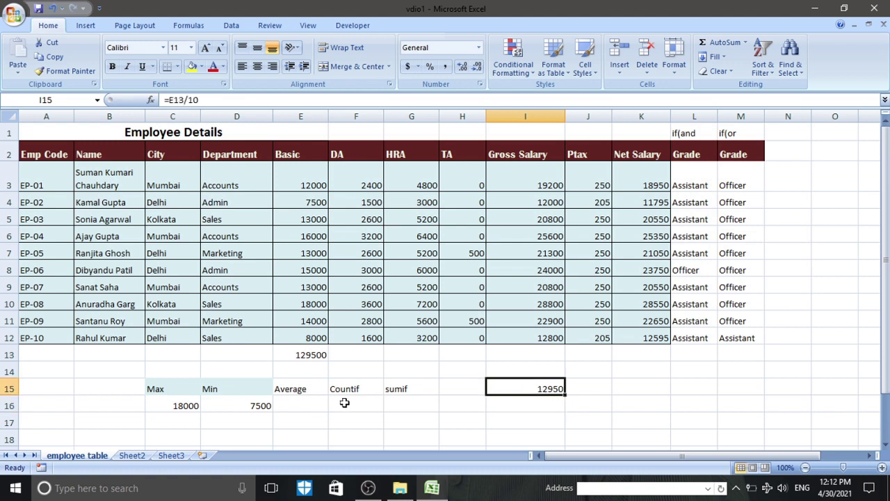
# Step: Calculate the average Basic salary in E16 with =AVERAGE(E3:E12) through Function Arguments
pyautogui.click(317, 406)
pyautogui.write('=')
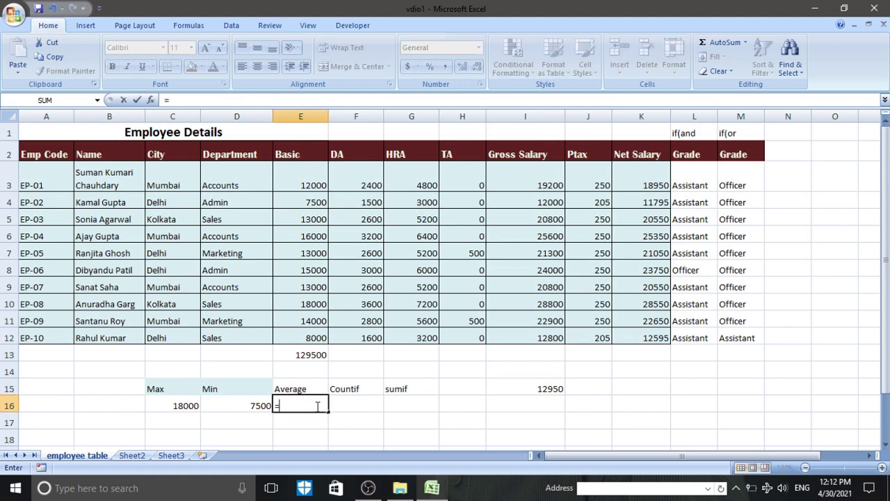
pyautogui.write('average')
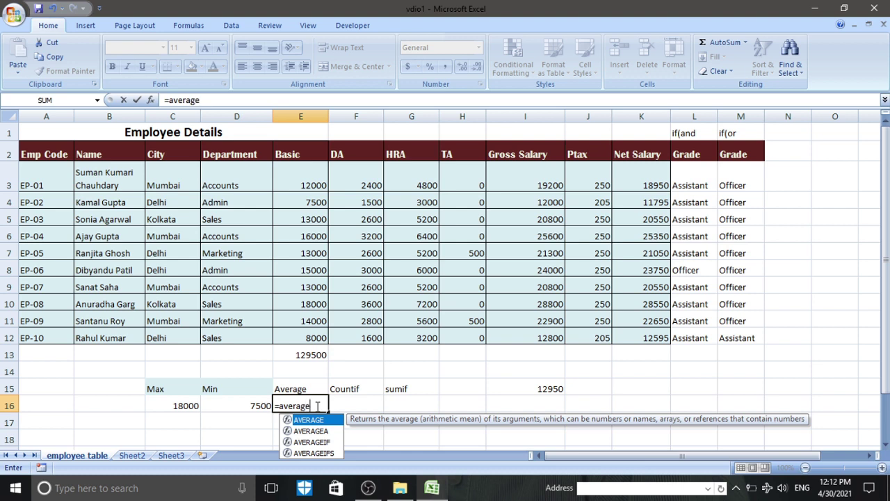
pyautogui.hotkey('ctrl', 'a')
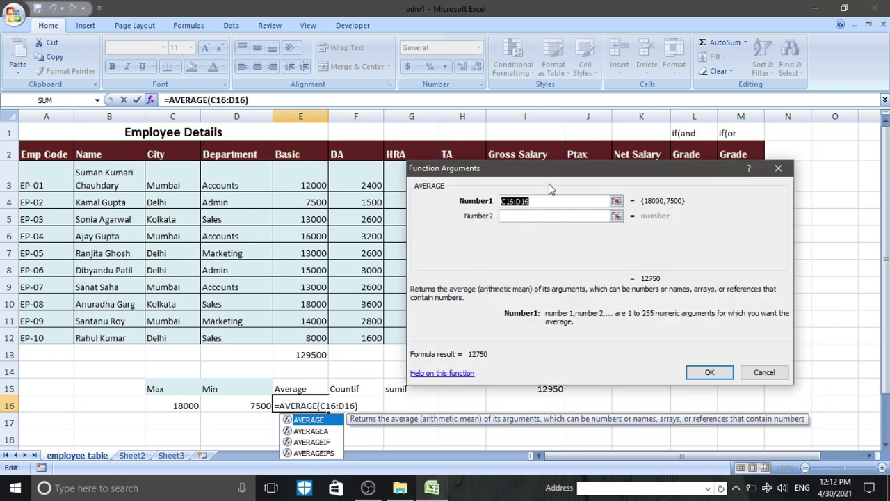
pyautogui.moveTo(561, 176); pyautogui.dragTo(601, 175)
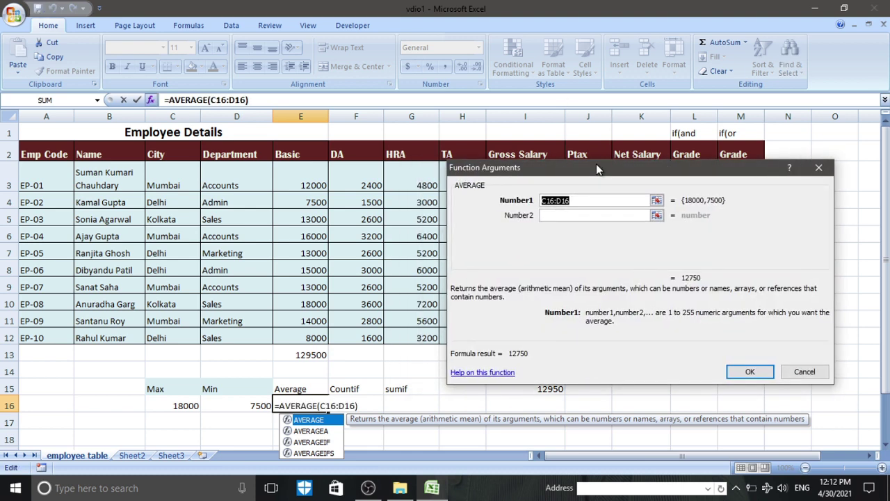
pyautogui.click(308, 179)
pyautogui.moveTo(308, 179); pyautogui.dragTo(306, 335)
pyautogui.press('Return')
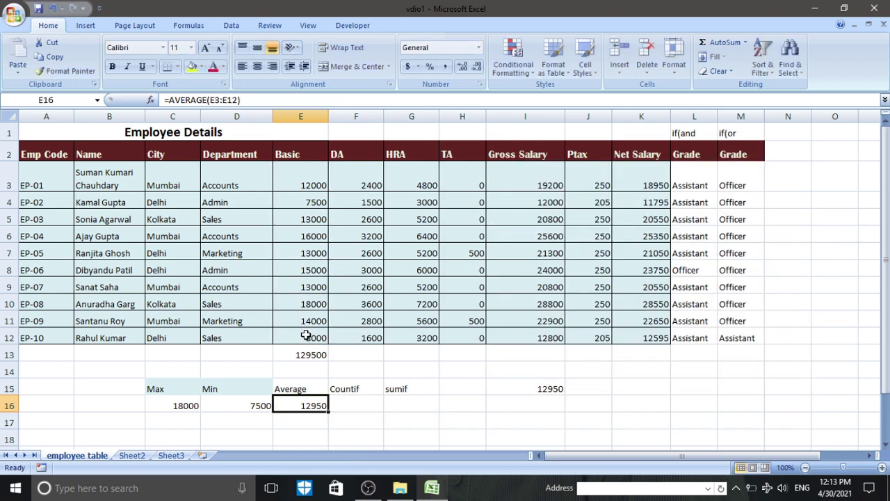
# Step: Compare the AVERAGE result in E16 with the manual calculation in I15
pyautogui.click(316, 436)
pyautogui.click(318, 404)
pyautogui.click(535, 393)
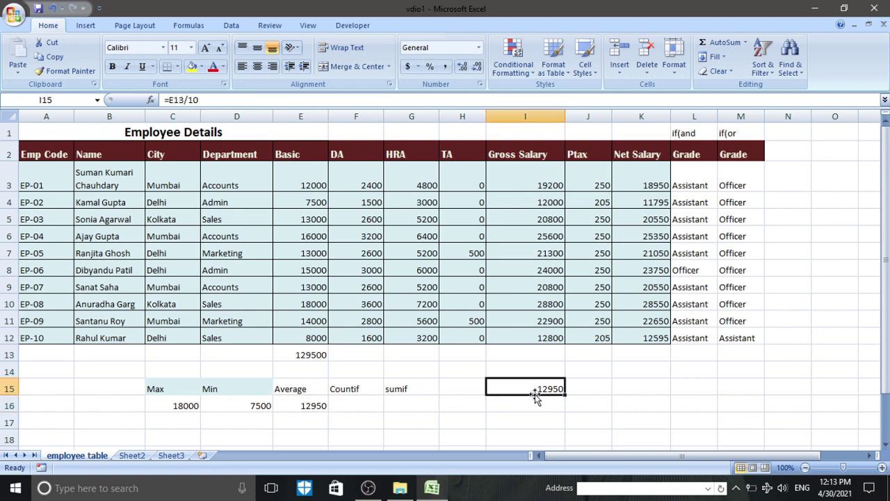
pyautogui.click(534, 423)
pyautogui.click(539, 385)
pyautogui.click(315, 404)
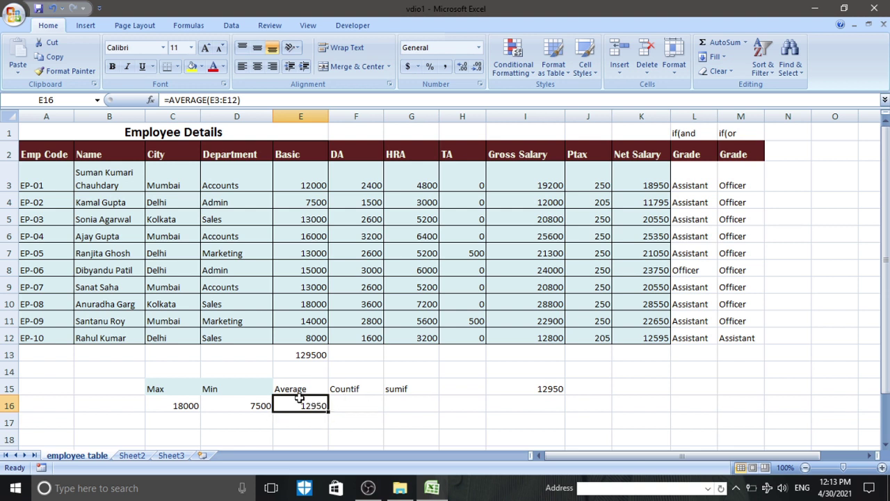
# Step: Count the employees in the Accounts department in F16 with =COUNTIF(D3:D12,D3) through Function Arguments
pyautogui.click(366, 402)
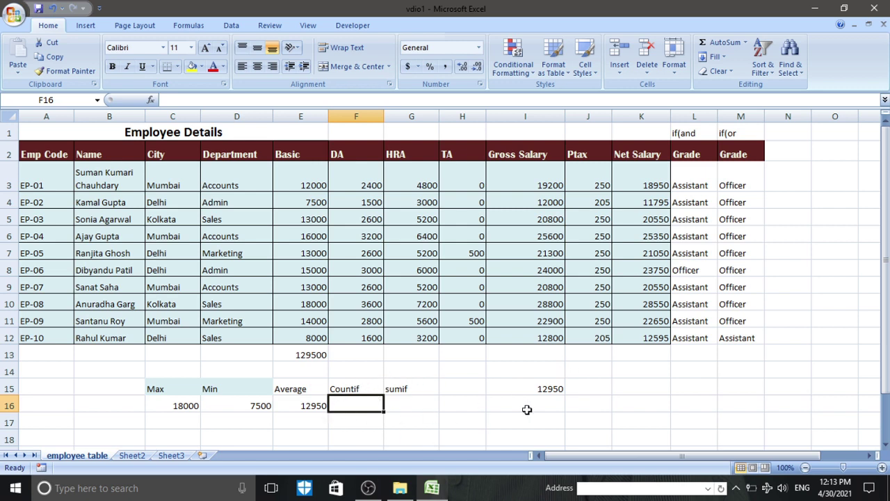
pyautogui.write('=countif')
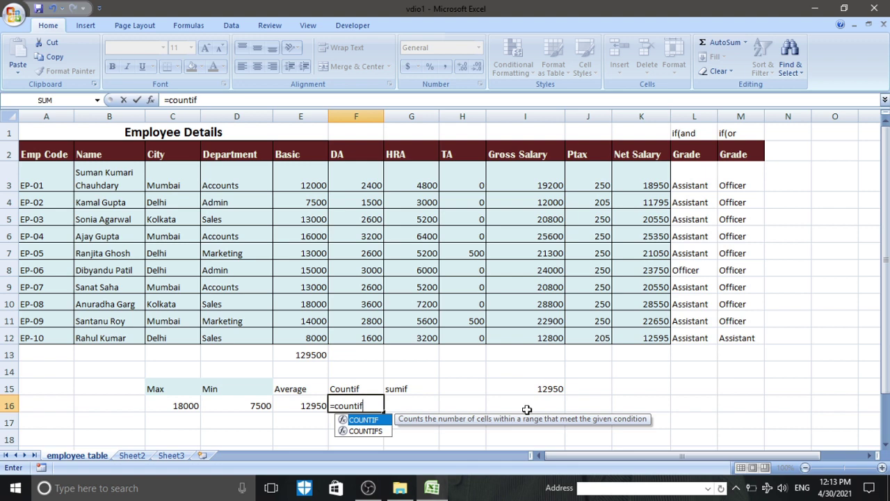
pyautogui.hotkey('ctrl', 'a')
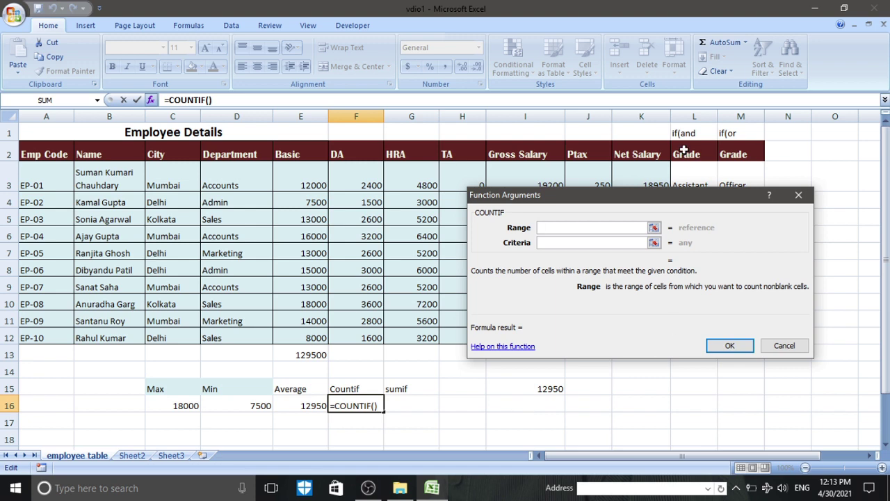
pyautogui.moveTo(622, 200); pyautogui.dragTo(621, 169)
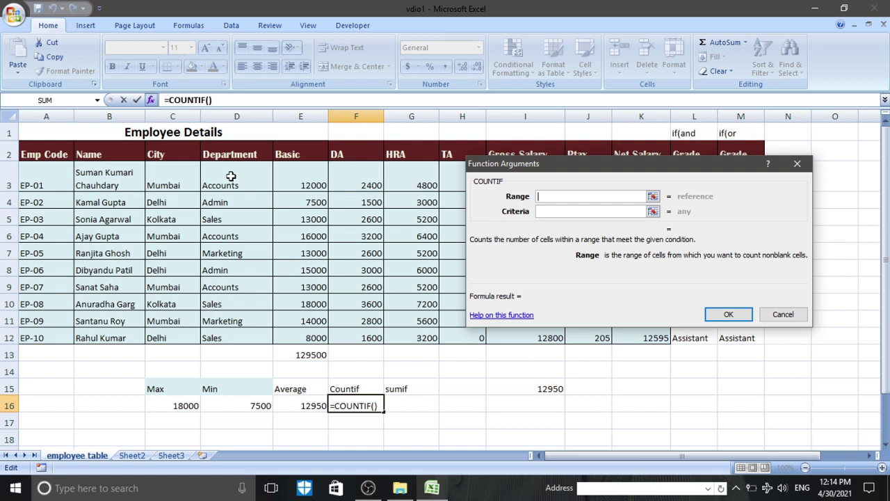
pyautogui.moveTo(245, 179); pyautogui.dragTo(252, 339)
pyautogui.click(551, 210)
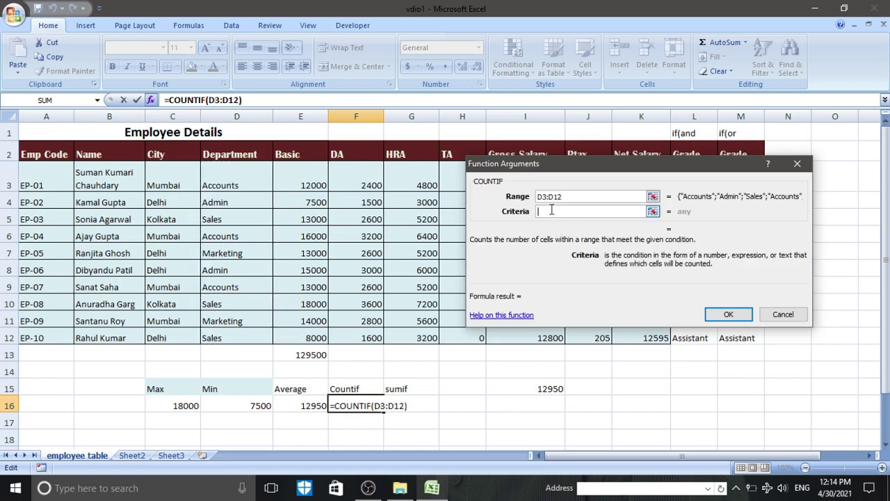
pyautogui.click(247, 185)
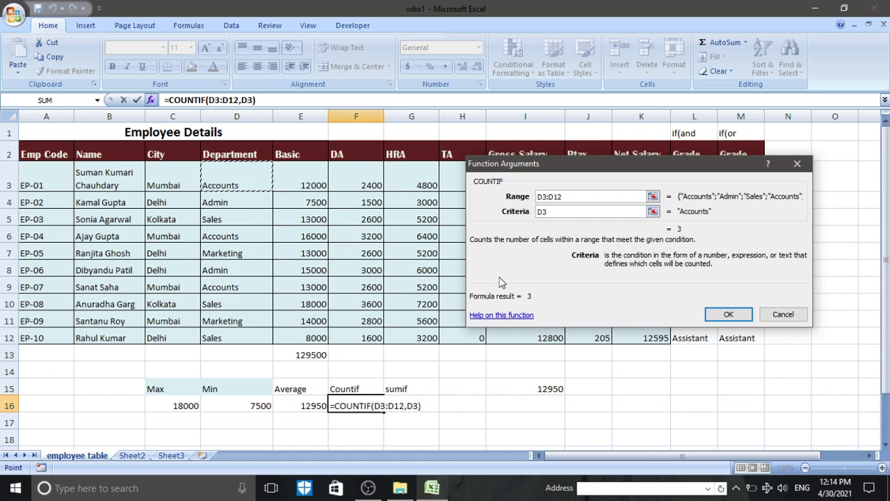
pyautogui.click(729, 315)
pyautogui.click(463, 420)
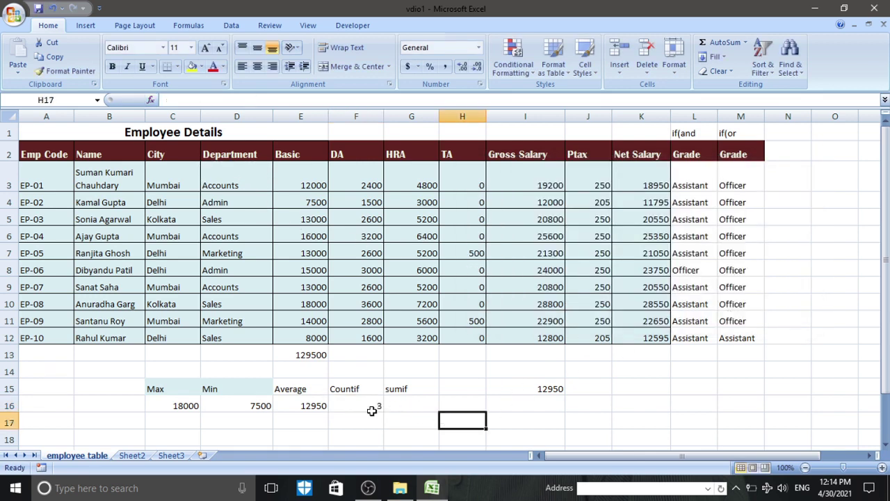
# Step: Replace the department count in F16 with =COUNTIF(C3:C12,C4) to count the employees in Delhi
pyautogui.click(363, 405)
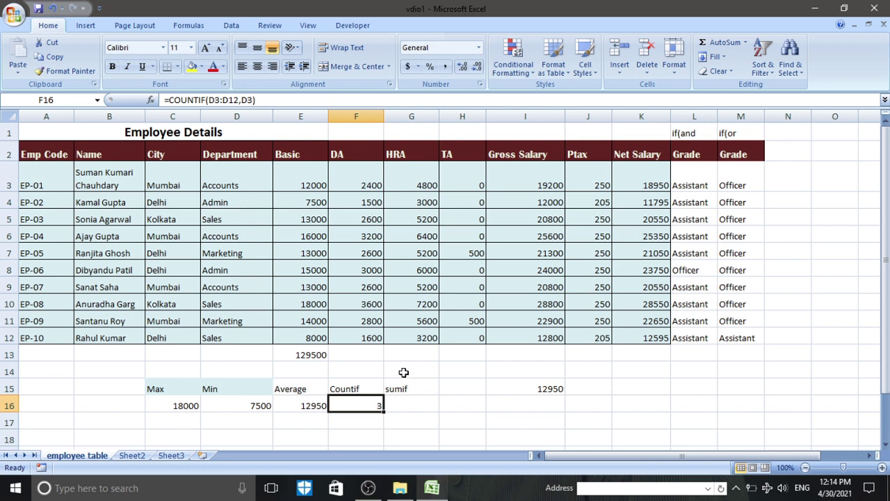
pyautogui.press('Delete')
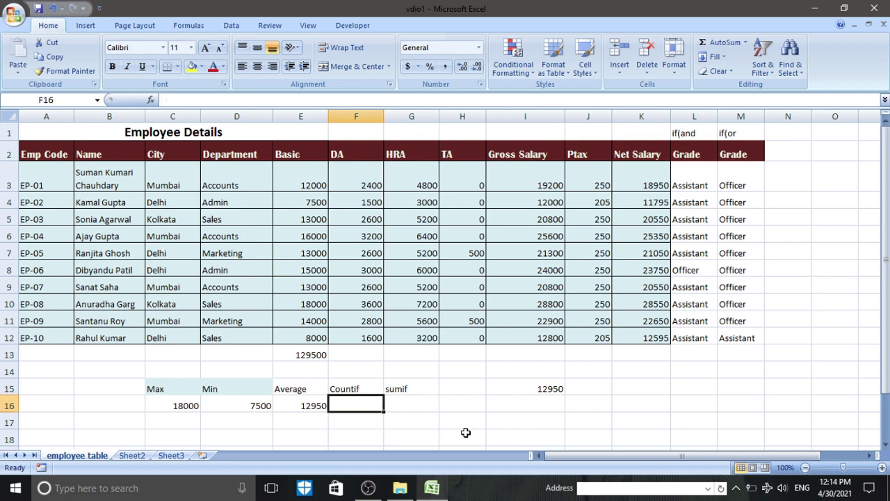
pyautogui.write('=count')
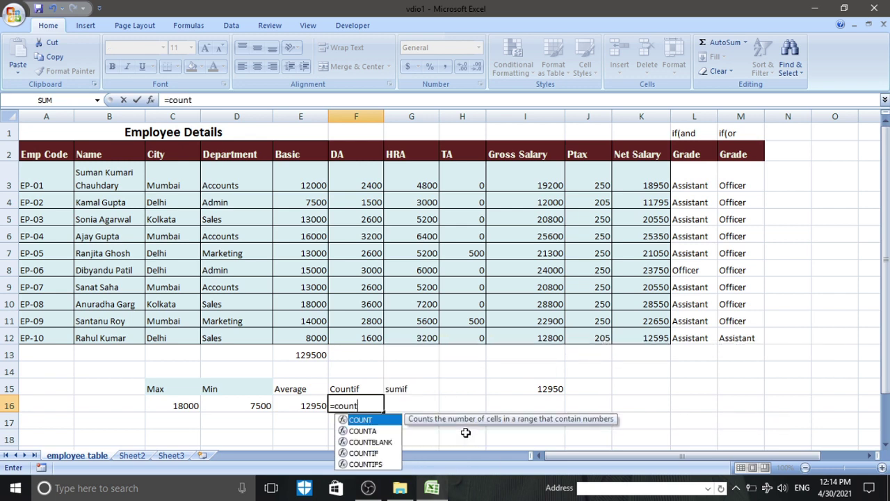
pyautogui.write('if')
pyautogui.hotkey('ctrl', 'a')
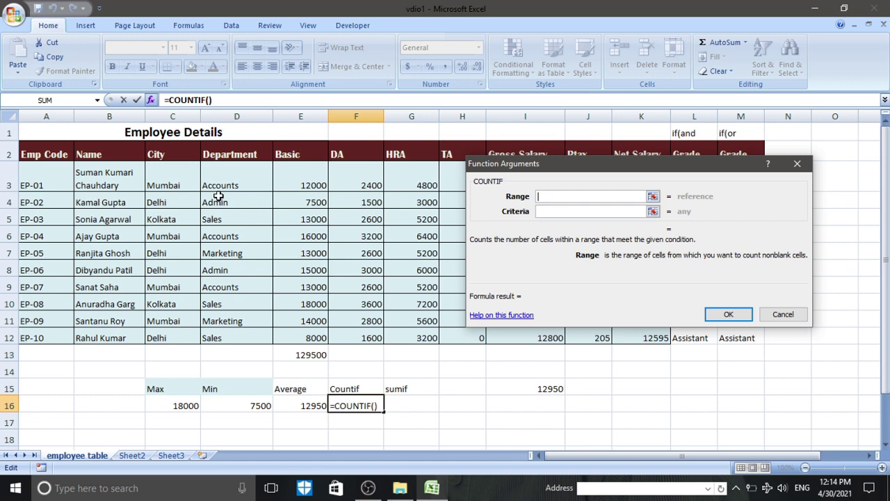
pyautogui.moveTo(171, 185); pyautogui.dragTo(175, 338)
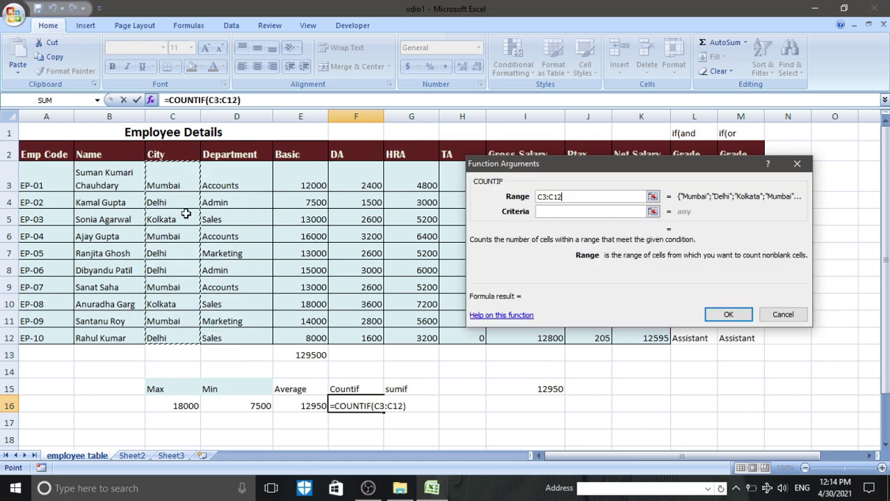
pyautogui.click(564, 212)
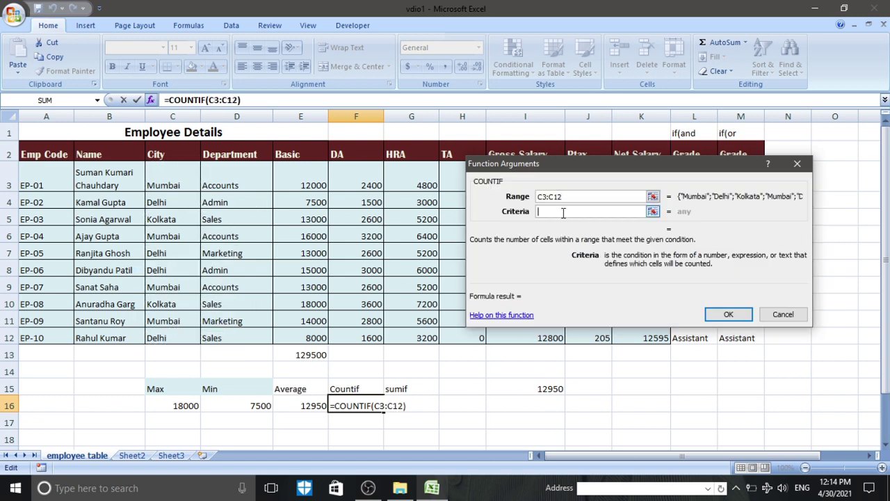
pyautogui.click(171, 202)
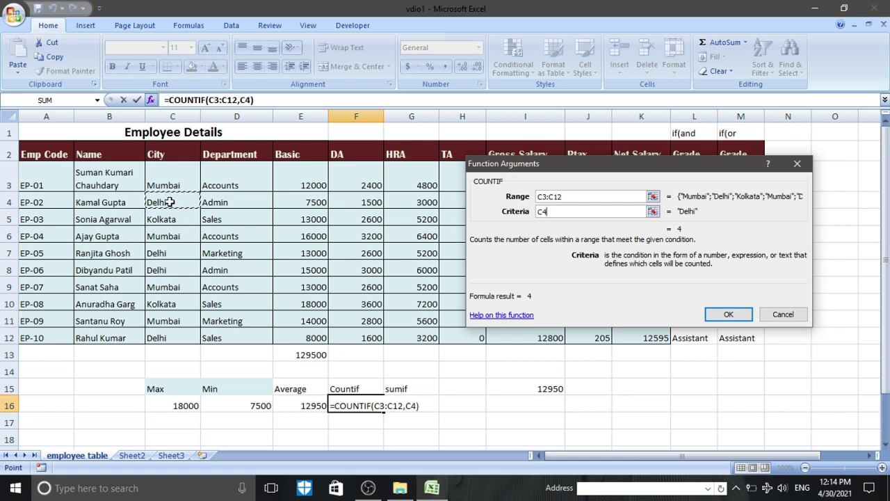
pyautogui.click(728, 314)
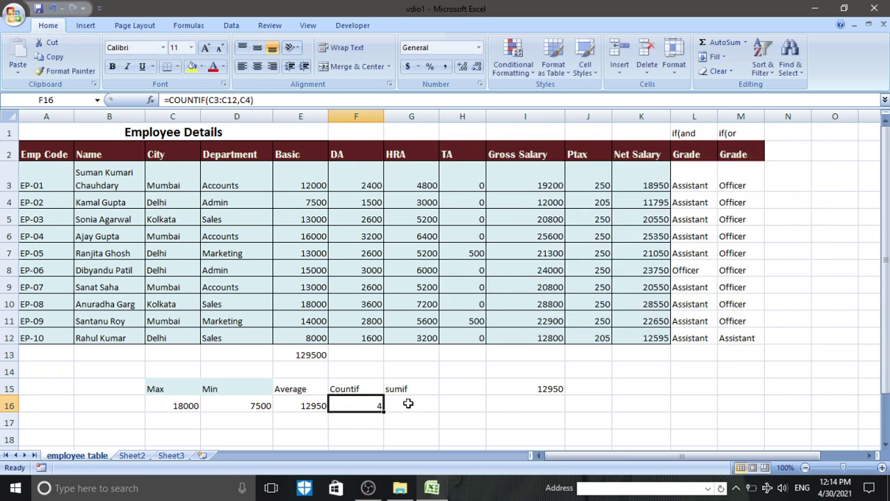
pyautogui.press('Down')
pyautogui.press('Down')
pyautogui.press('Down')
pyautogui.click(373, 411)
# Step: Start a SUMIF formula in G16 through Function Arguments with range D3:D12 and criteria D6 for the Accounts department
pyautogui.click(399, 404)
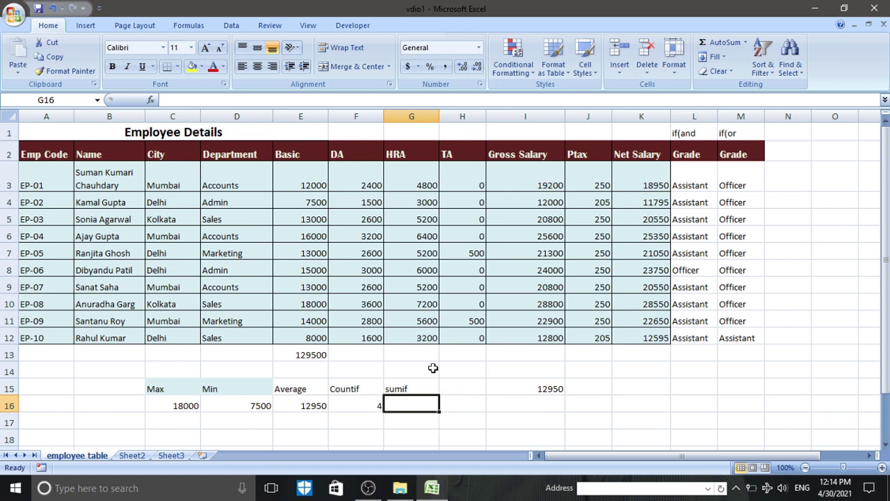
pyautogui.write('=')
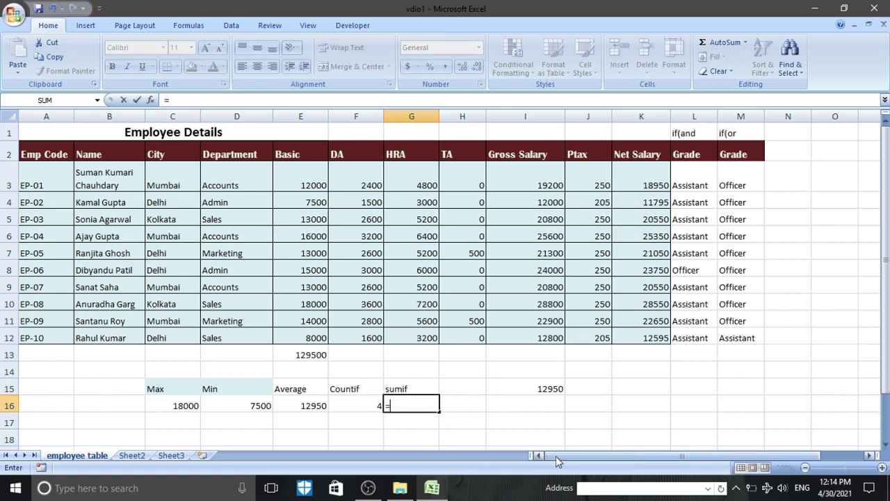
pyautogui.write('sumif')
pyautogui.hotkey('ctrl', 'a')
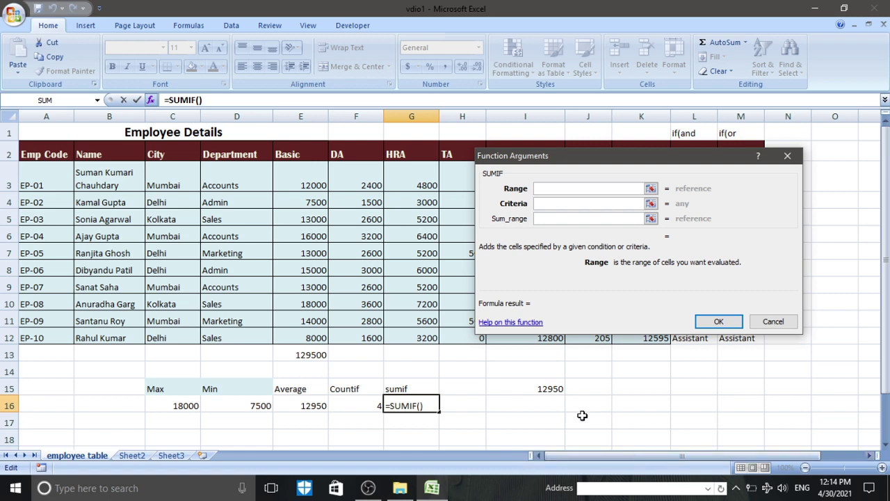
pyautogui.moveTo(584, 155); pyautogui.dragTo(613, 165)
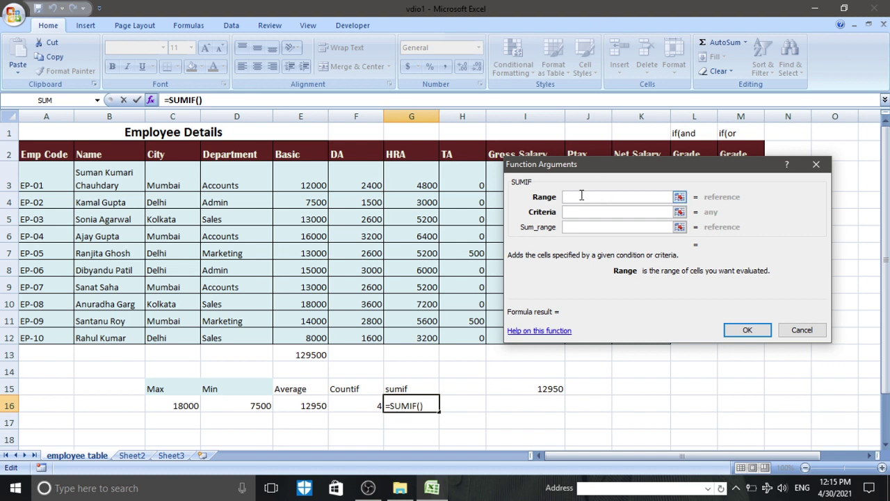
pyautogui.moveTo(245, 186); pyautogui.dragTo(240, 335)
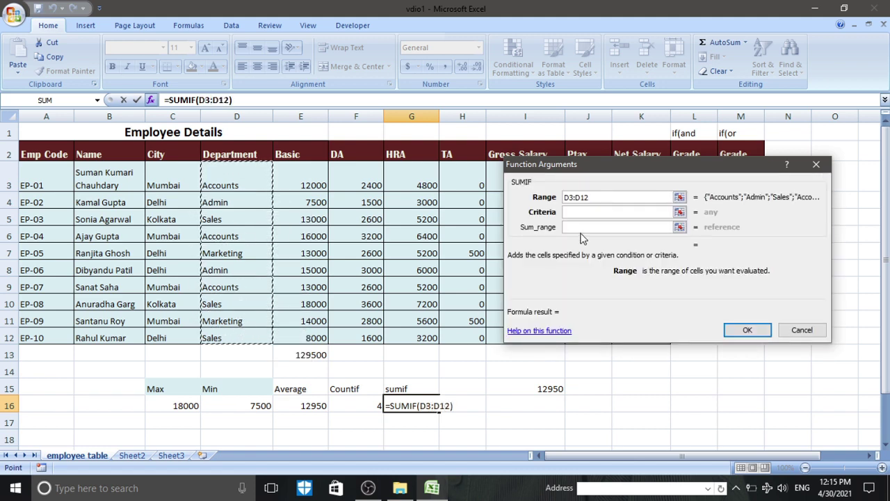
pyautogui.click(619, 211)
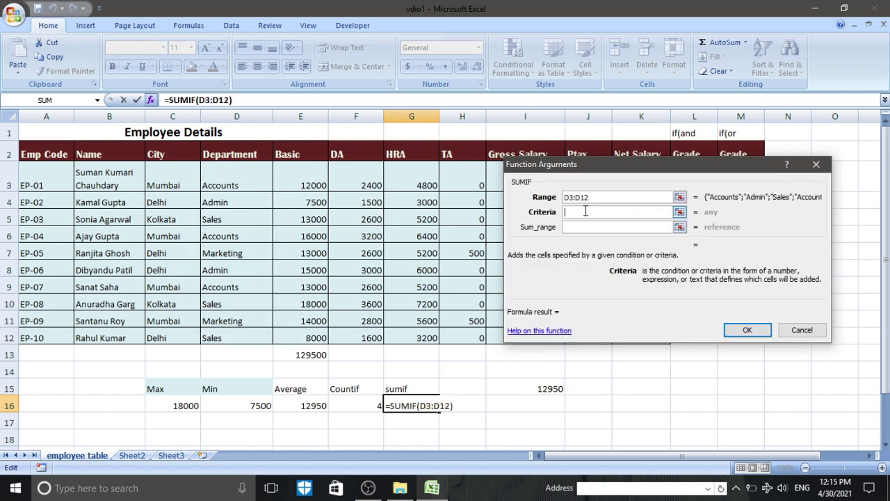
pyautogui.click(217, 186)
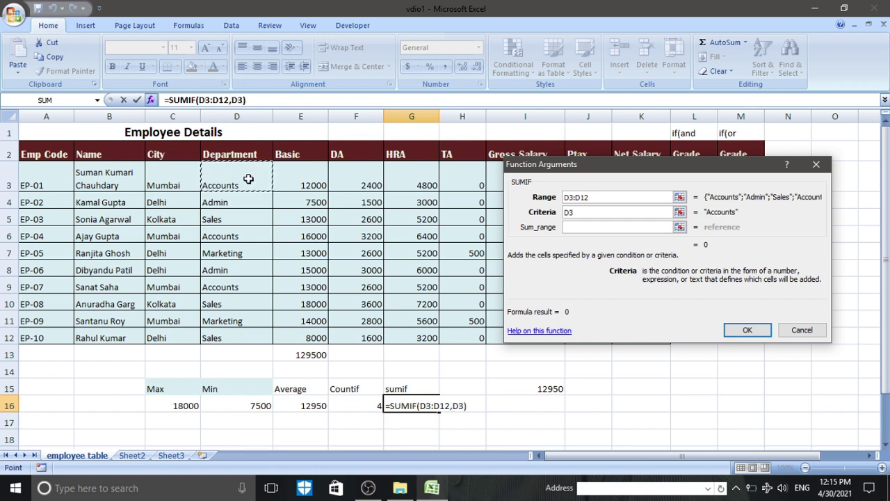
pyautogui.click(233, 233)
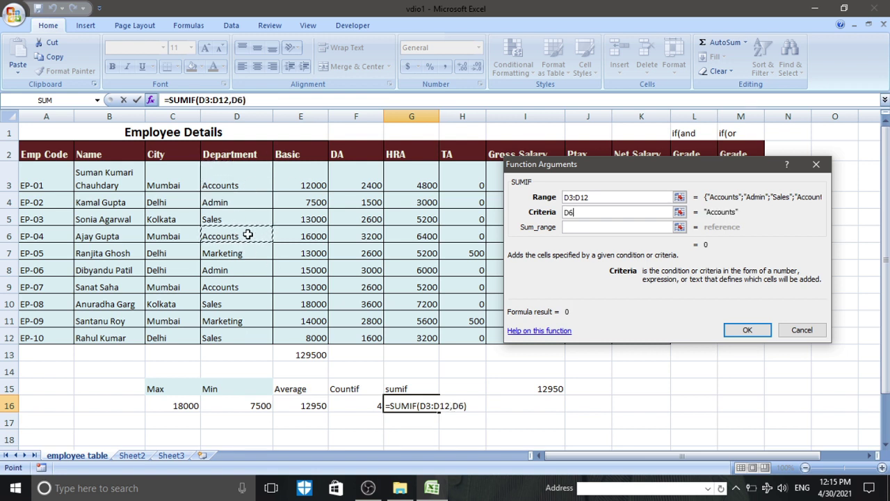
# Step: Set the SUMIF sum range to the Basic salaries E3:E12 and complete the formula in G16
pyautogui.click(574, 228)
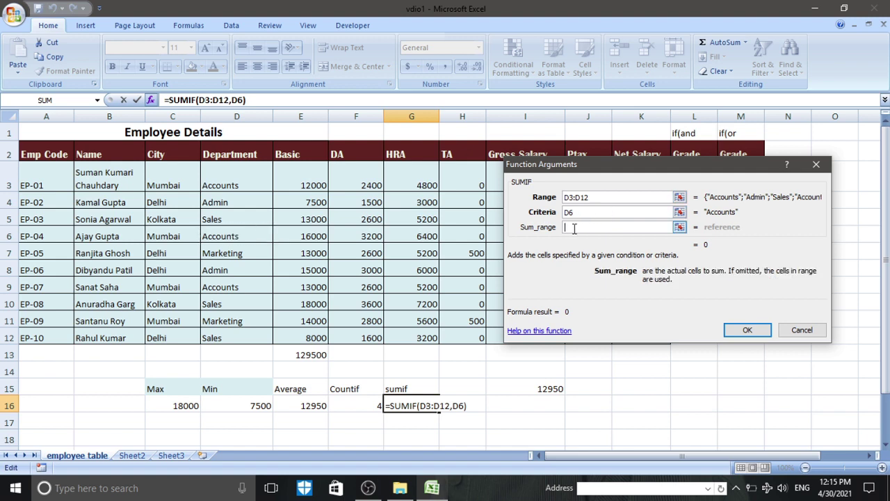
pyautogui.click(311, 179)
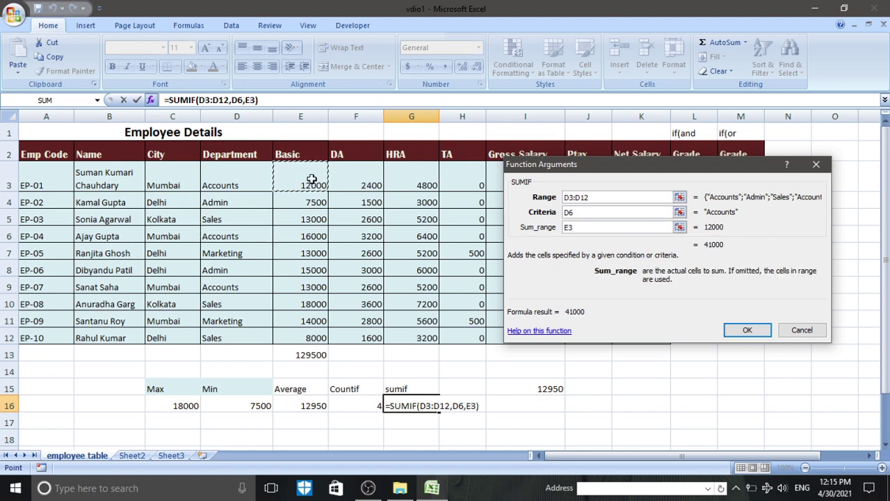
pyautogui.moveTo(311, 179); pyautogui.dragTo(318, 339)
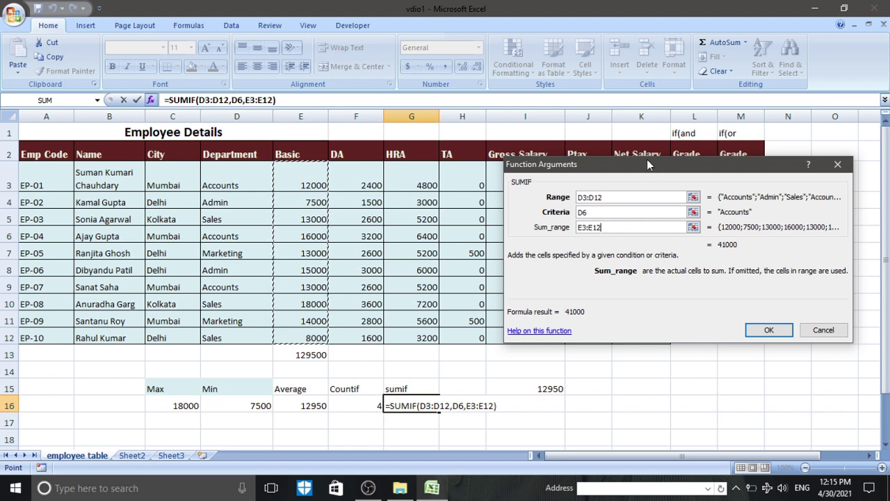
pyautogui.moveTo(647, 159); pyautogui.dragTo(602, 147)
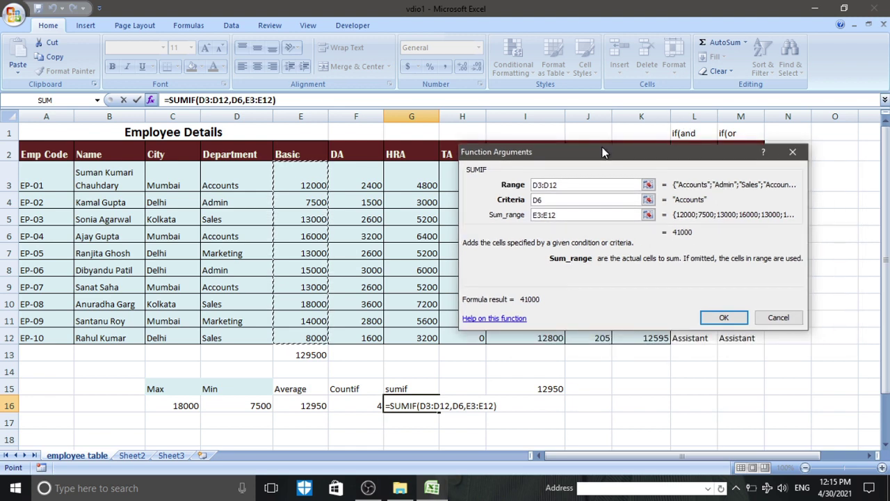
pyautogui.click(733, 318)
pyautogui.click(477, 413)
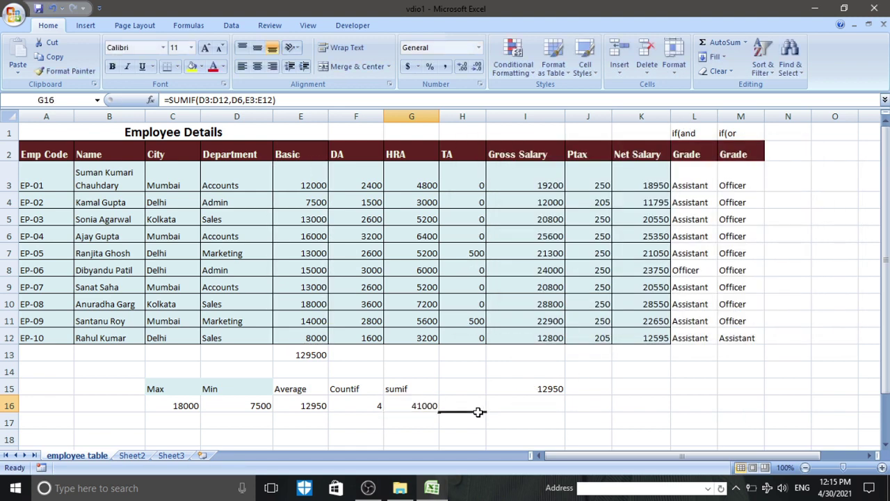
# Step: Check the SUMIF result in G16 against the Basic salaries of the Accounts employees in rows 3, 6 and 9
pyautogui.click(416, 404)
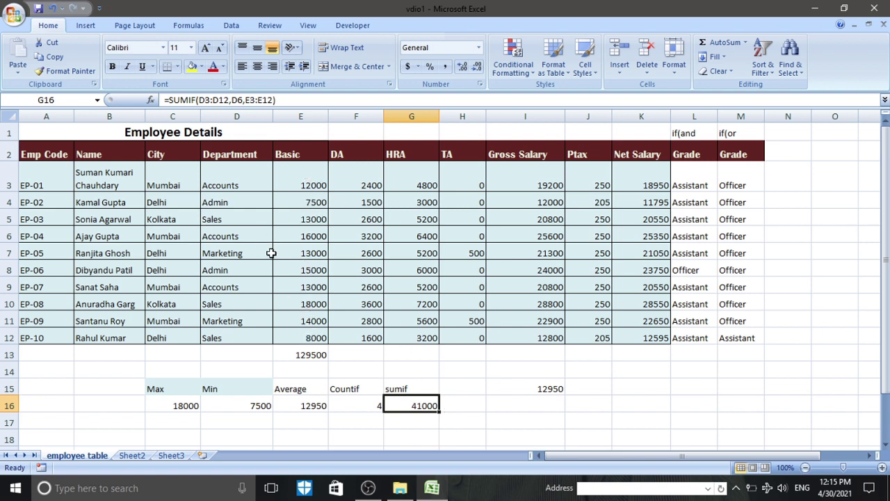
pyautogui.click(234, 202)
pyautogui.click(230, 247)
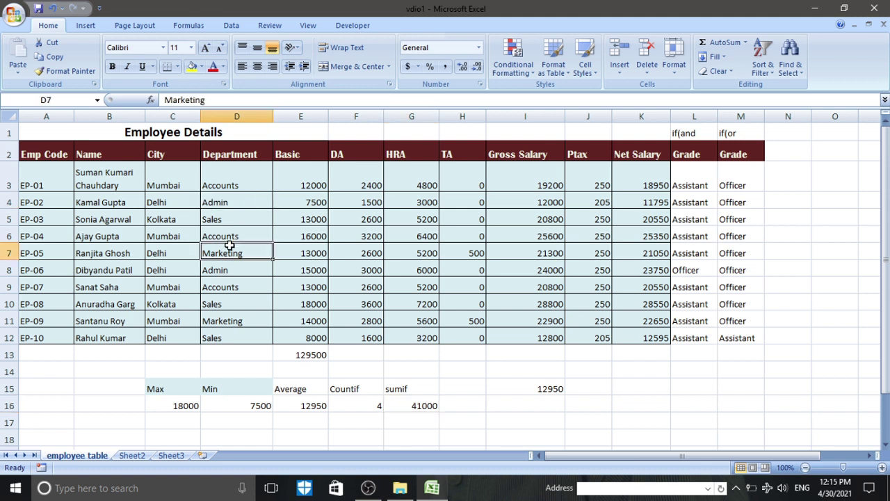
pyautogui.click(228, 183)
pyautogui.click(320, 182)
pyautogui.click(232, 236)
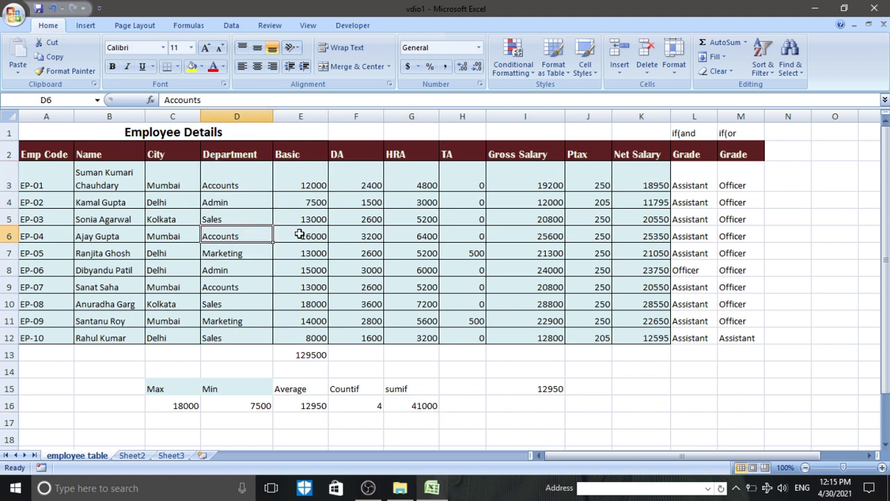
pyautogui.click(299, 234)
pyautogui.click(237, 287)
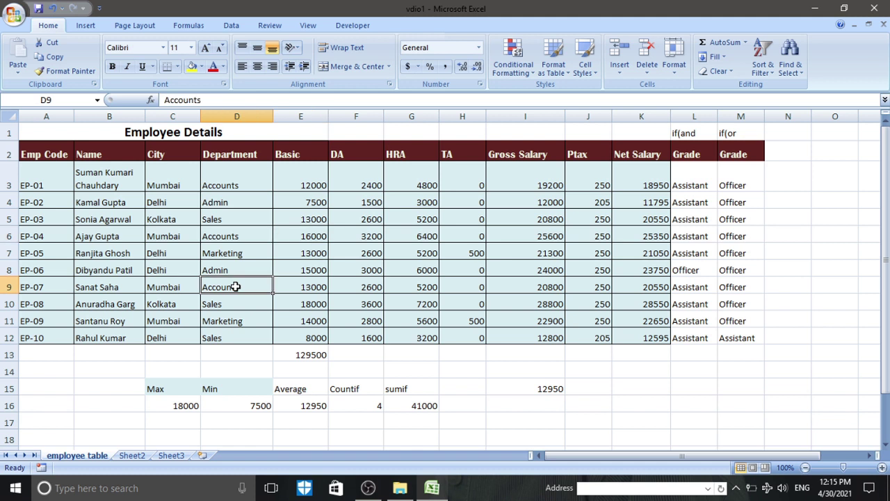
pyautogui.click(308, 287)
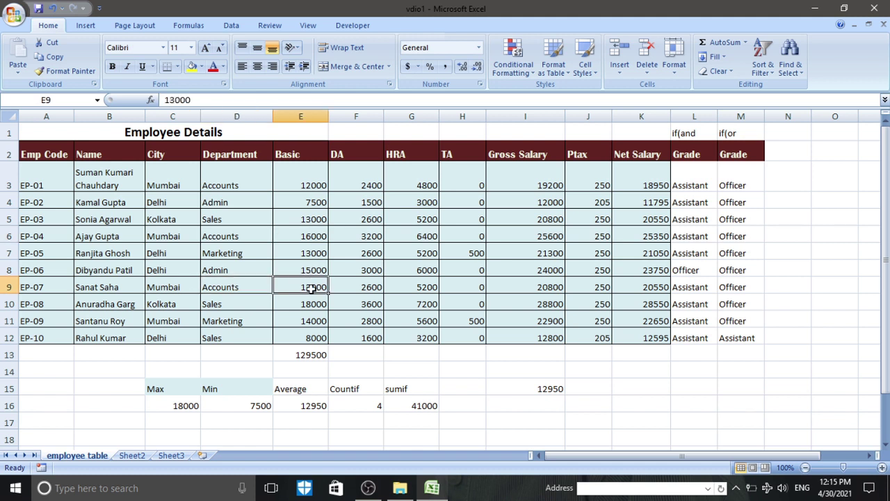
pyautogui.click(432, 407)
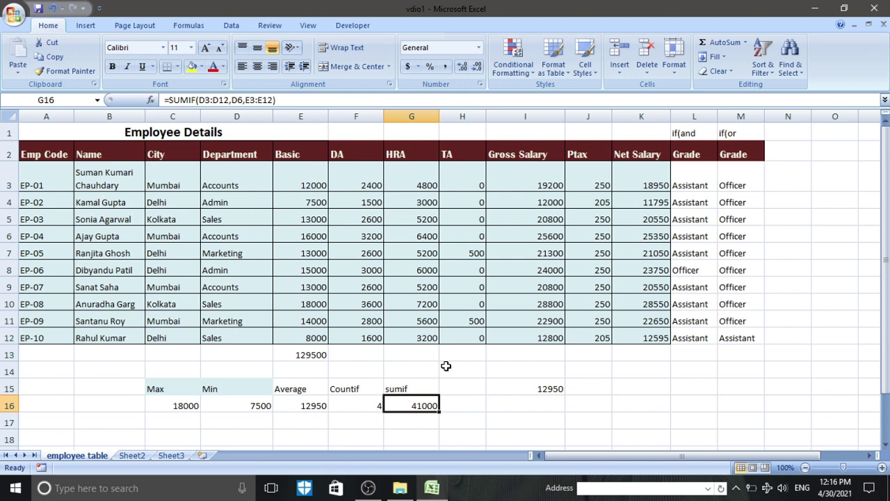
pyautogui.scroll(-2, 485, 383)
pyautogui.scroll(2, 479, 379)
pyautogui.scroll(-1, 449, 373)
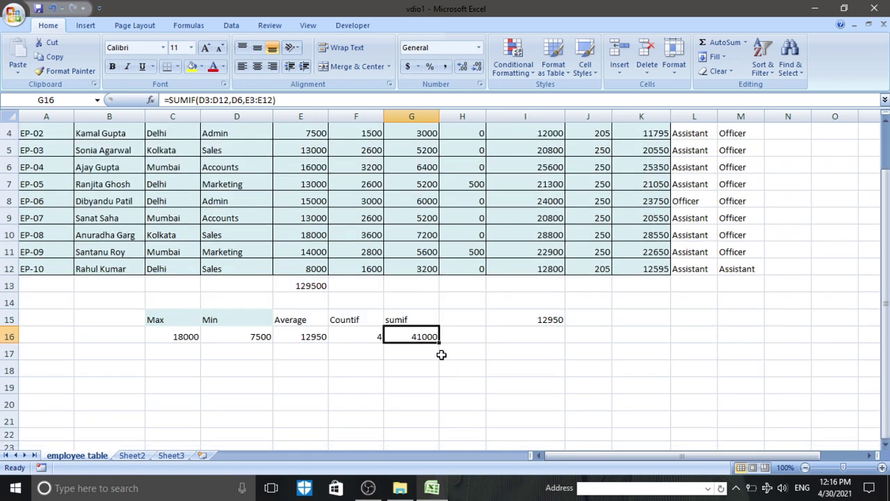
pyautogui.click(407, 369)
pyautogui.click(417, 340)
pyautogui.scroll(1, 533, 387)
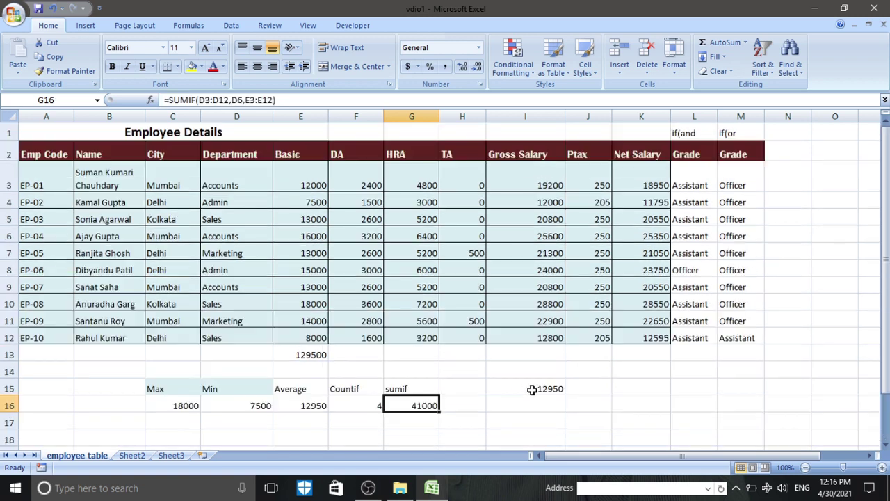
pyautogui.click(415, 387)
pyautogui.click(464, 390)
pyautogui.click(468, 409)
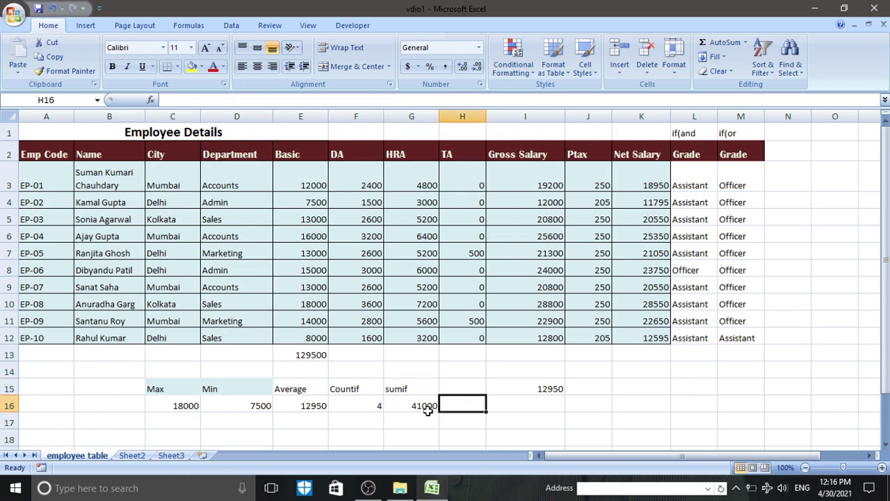
pyautogui.click(427, 410)
pyautogui.scroll(-1, 452, 391)
pyautogui.scroll(1, 438, 384)
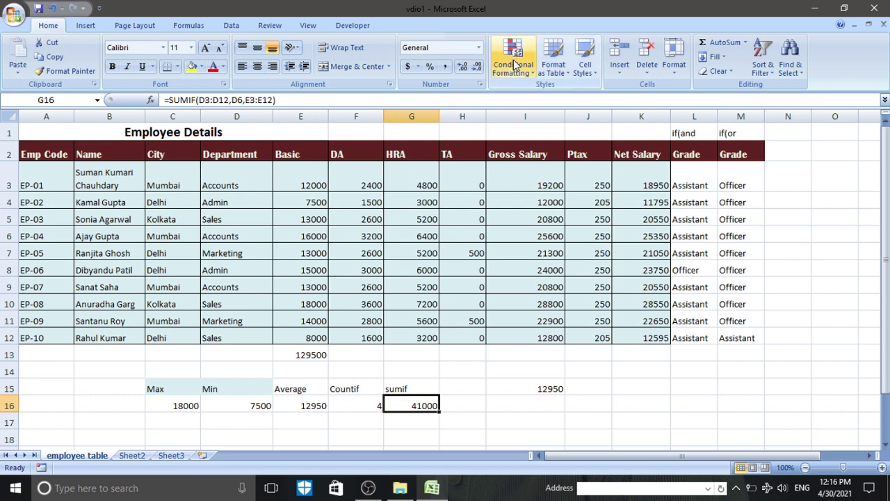
# Step: Define a new conditional formatting rule for the departments in D3:D12 that formats only cells with a value equal to Marketing
pyautogui.click(216, 219)
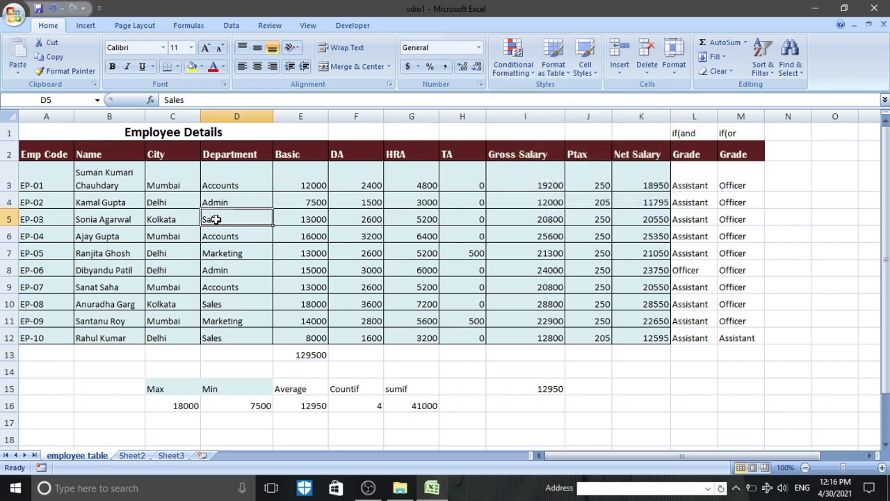
pyautogui.click(231, 184)
pyautogui.click(226, 235)
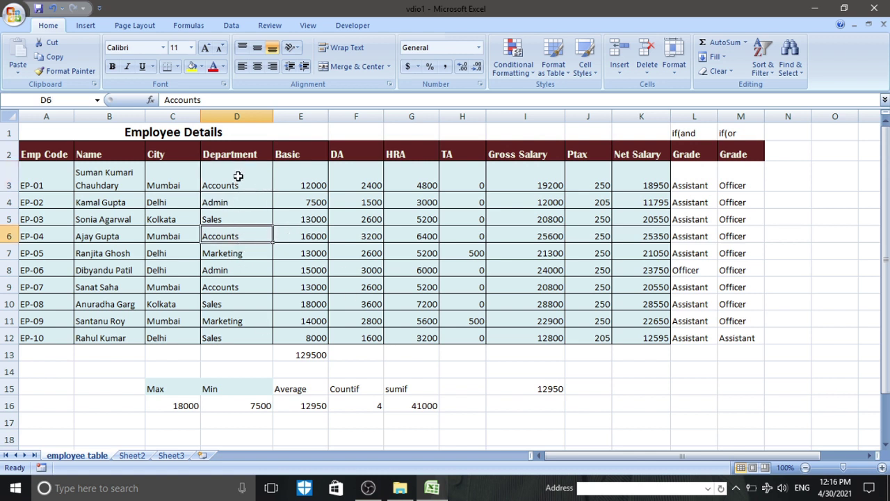
pyautogui.moveTo(239, 177); pyautogui.dragTo(235, 338)
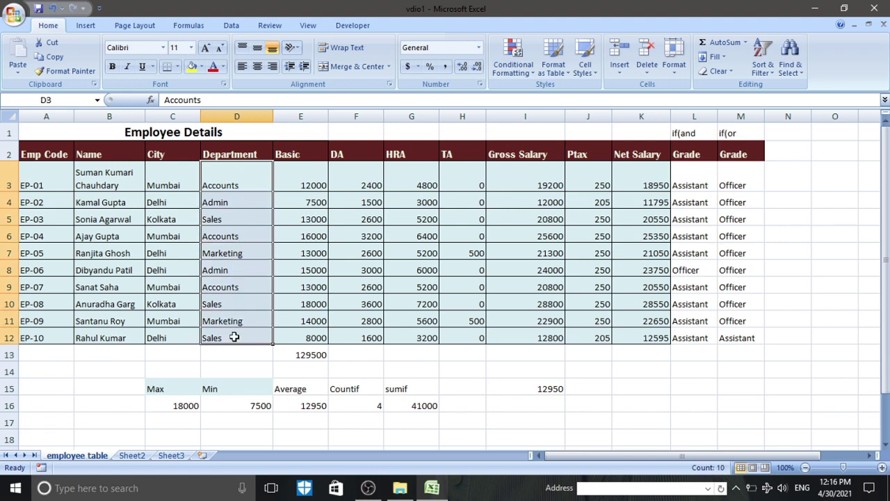
pyautogui.click(513, 62)
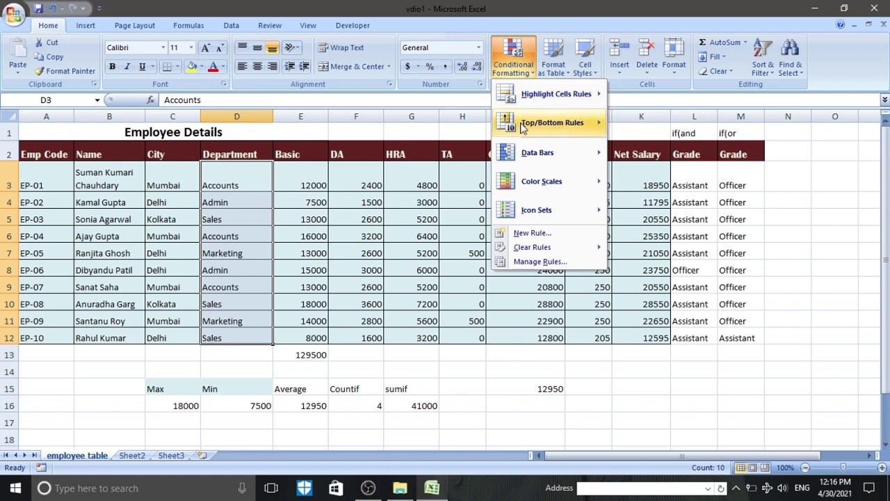
pyautogui.moveTo(525, 167)
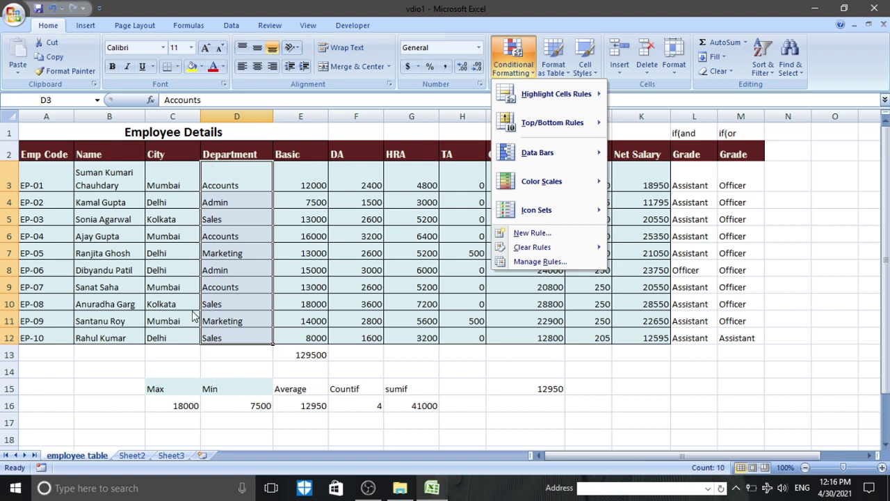
pyautogui.click(534, 239)
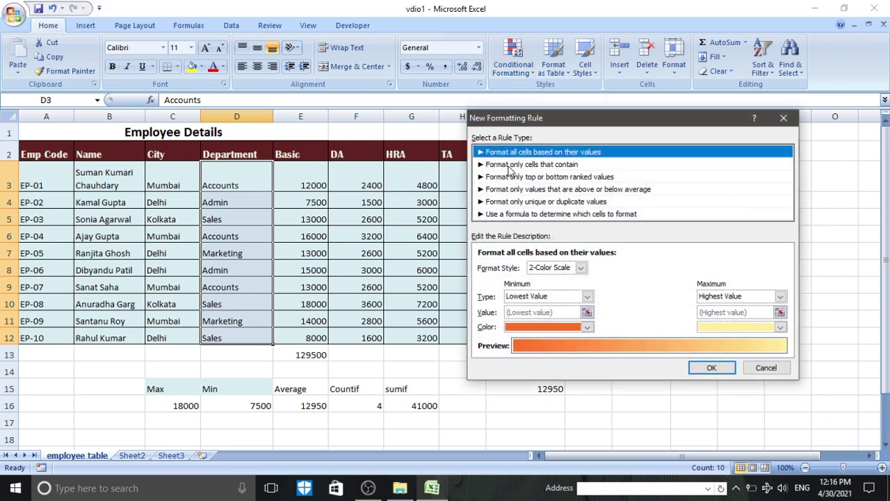
pyautogui.click(560, 167)
pyautogui.click(603, 268)
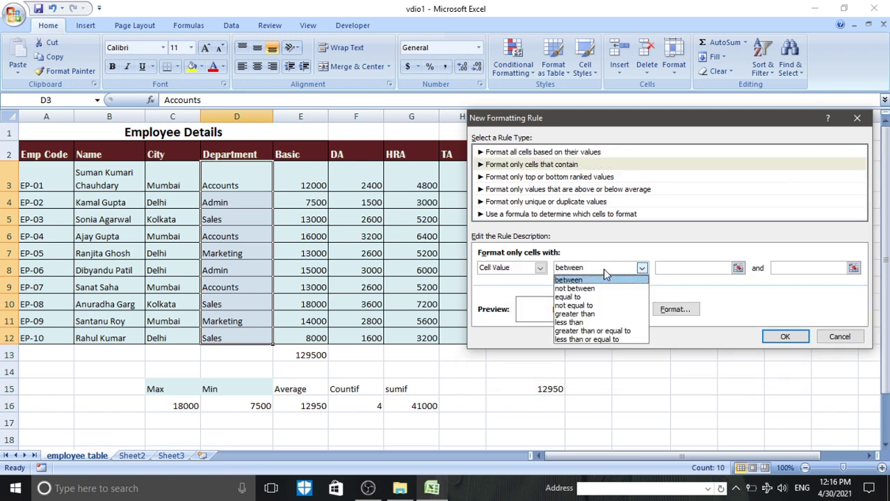
pyautogui.click(578, 297)
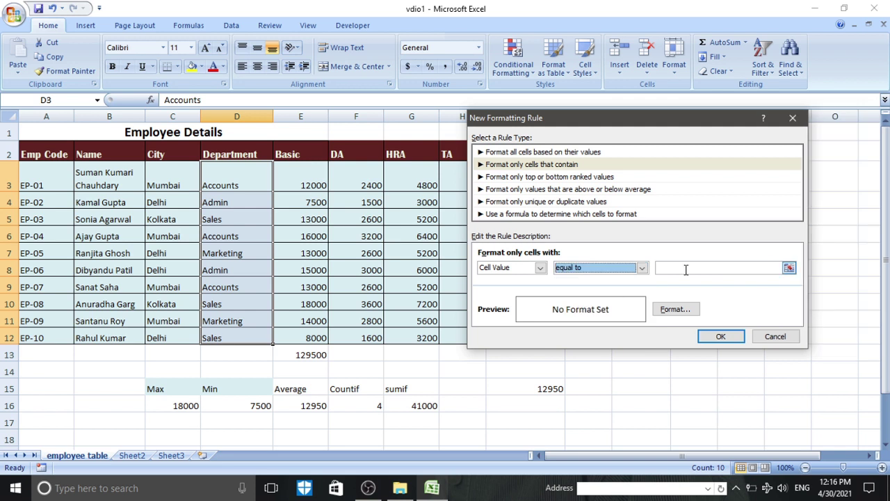
pyautogui.click(683, 268)
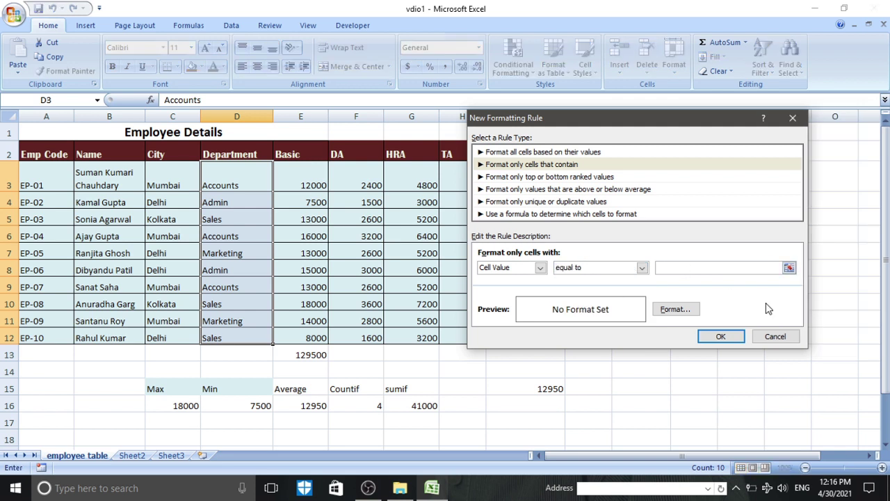
pyautogui.write('Marketing')
# Step: Give the Marketing rule a red font color and apply it to the departments in D3:D12
pyautogui.click(684, 312)
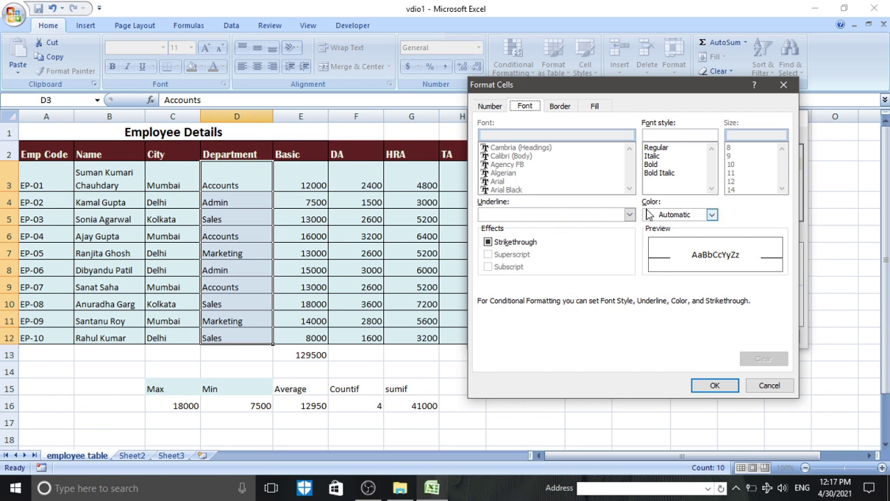
pyautogui.click(703, 215)
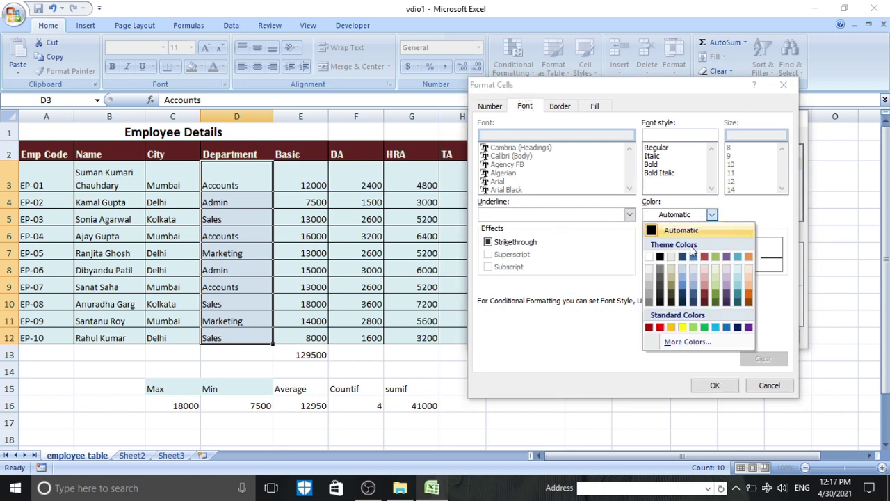
pyautogui.click(660, 327)
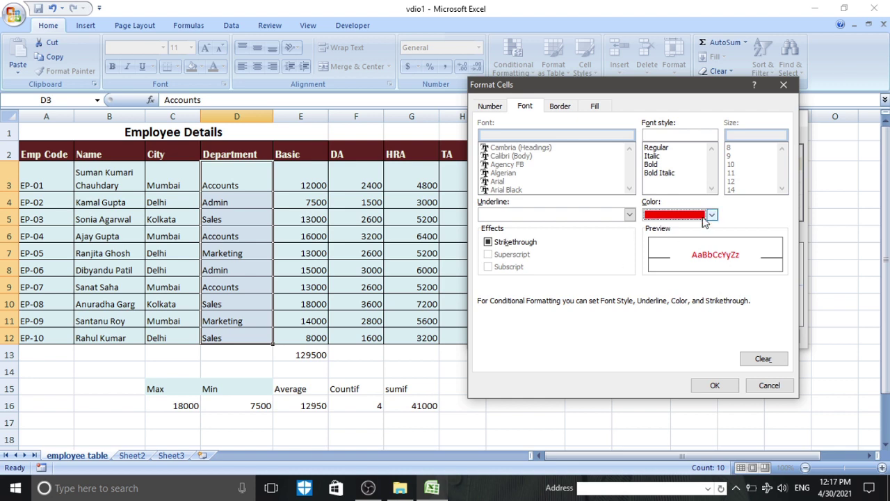
pyautogui.click(714, 384)
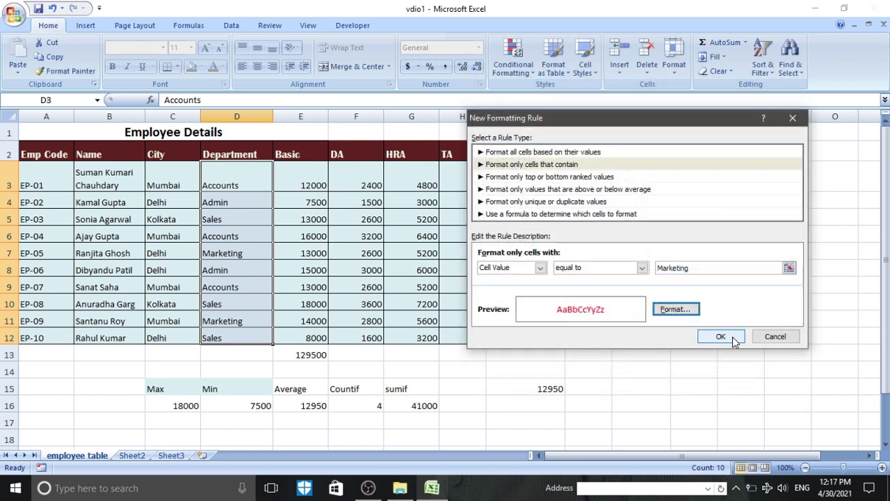
pyautogui.click(732, 392)
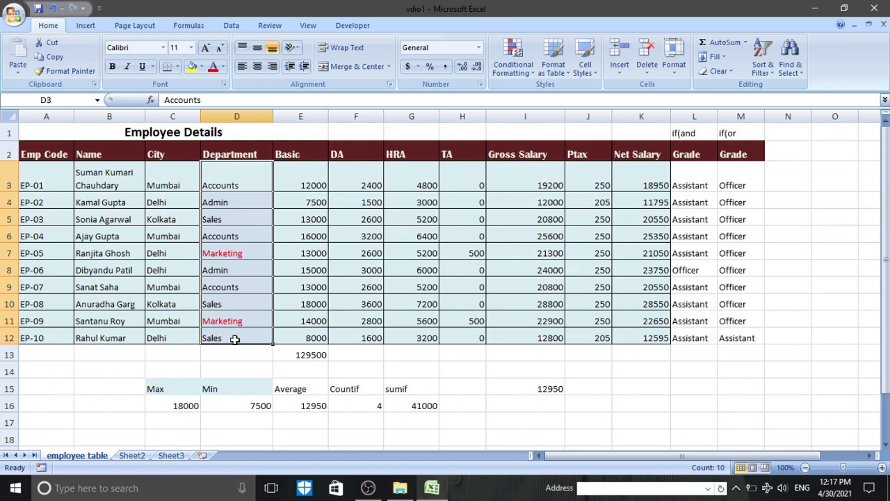
# Step: Define another conditional formatting rule for D3:D12 that formats only cells with a value equal to Accounts
pyautogui.click(512, 68)
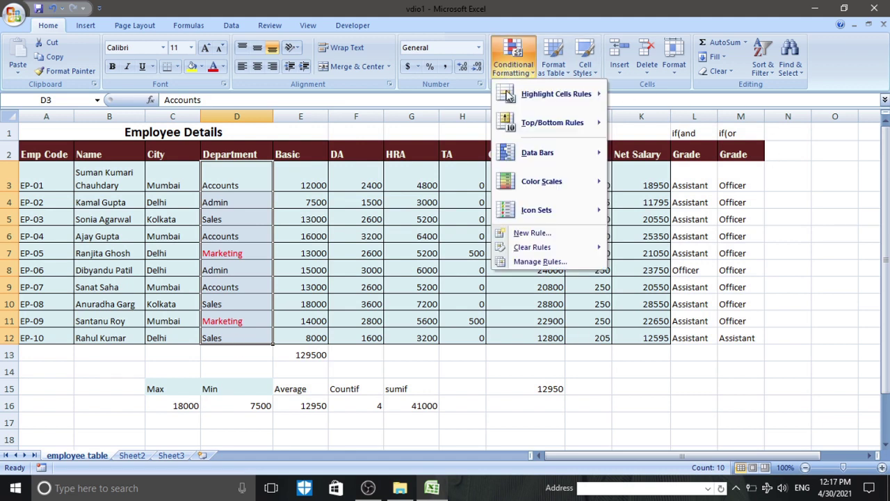
pyautogui.click(532, 233)
pyautogui.click(550, 150)
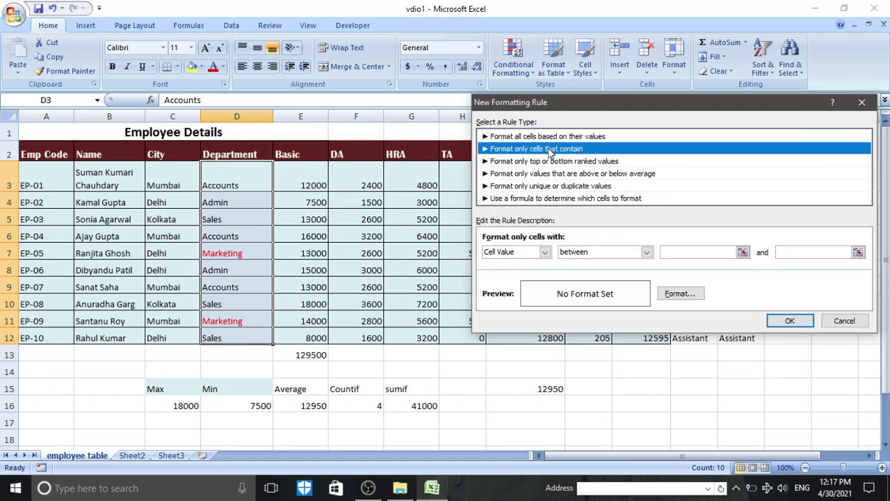
pyautogui.click(570, 252)
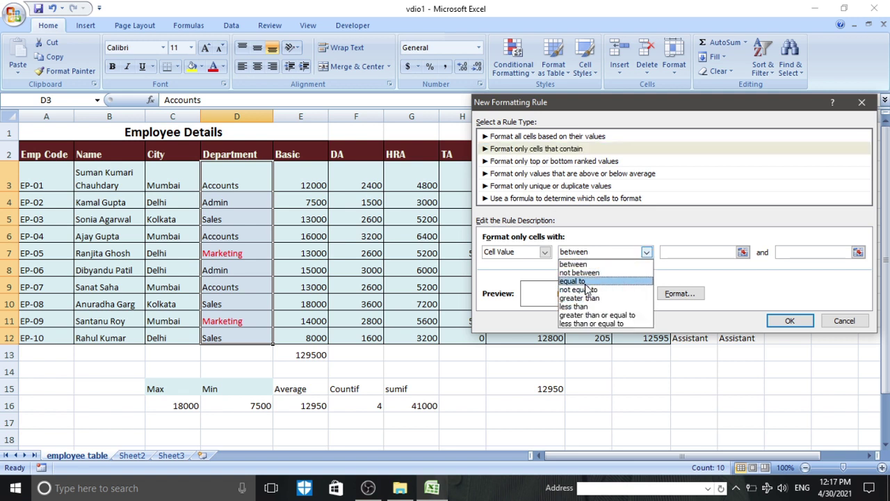
pyautogui.click(586, 282)
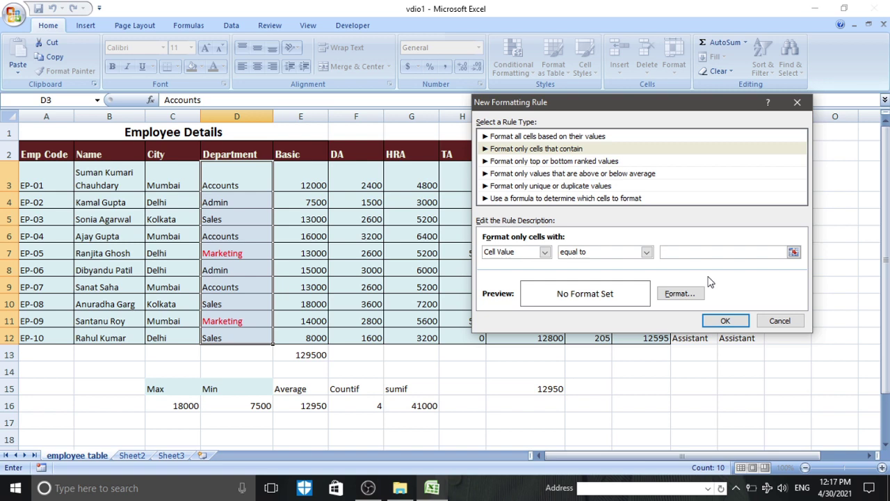
pyautogui.write('Accounts')
# Step: Give the Accounts rule a blue font color and apply it to the departments
pyautogui.click(679, 293)
pyautogui.click(716, 199)
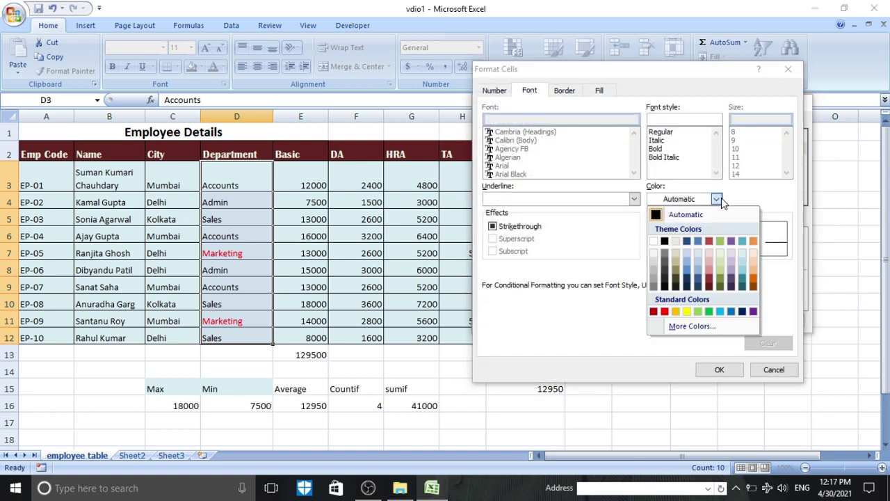
pyautogui.click(731, 311)
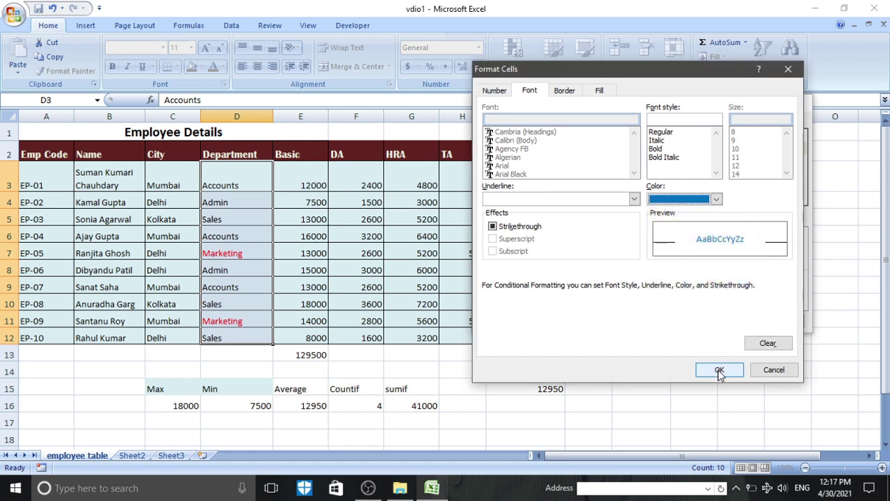
pyautogui.click(719, 369)
pyautogui.click(725, 321)
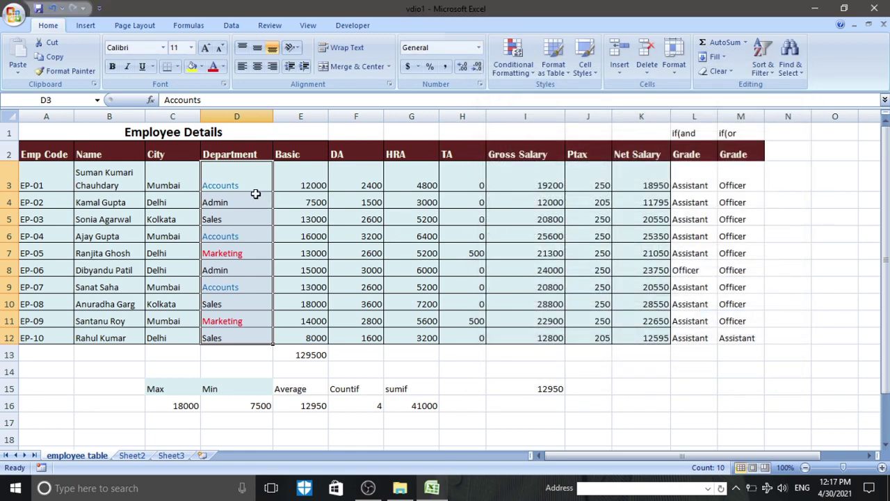
# Step: Define a third conditional formatting rule for D3:D12 that formats only cells with a value equal to Sales
pyautogui.click(513, 59)
pyautogui.click(532, 234)
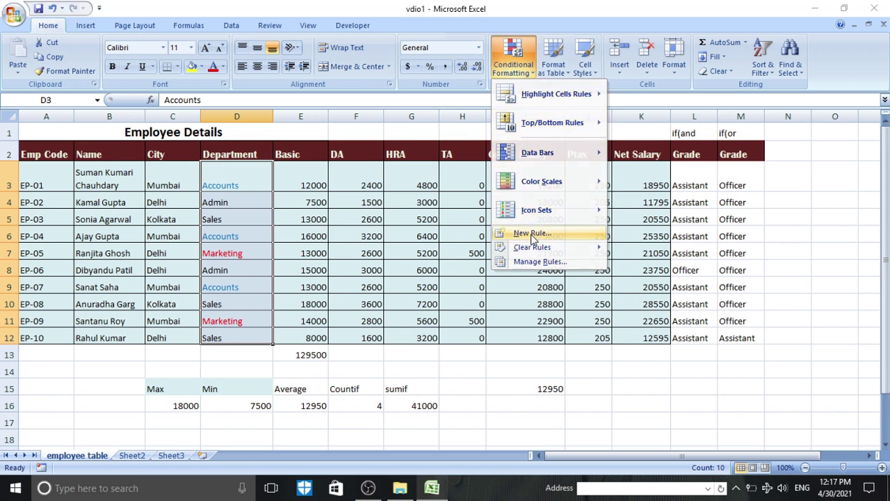
pyautogui.click(535, 133)
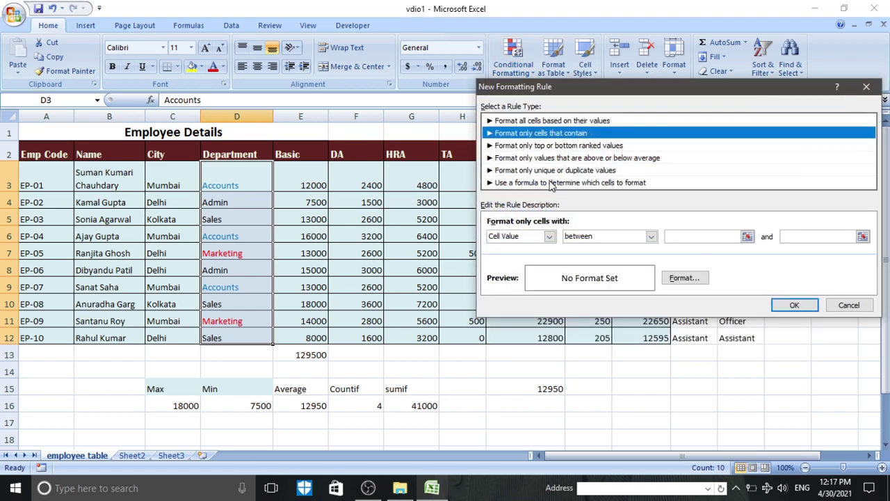
pyautogui.click(601, 237)
pyautogui.click(587, 266)
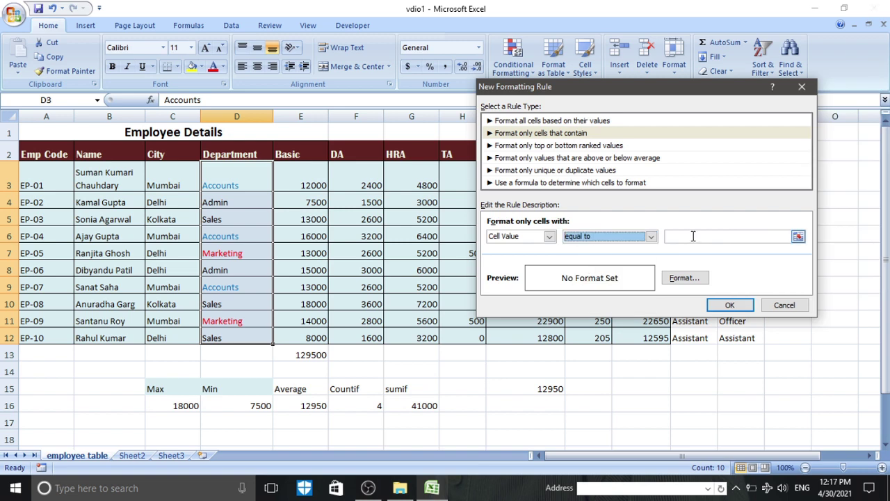
pyautogui.write('Sa')
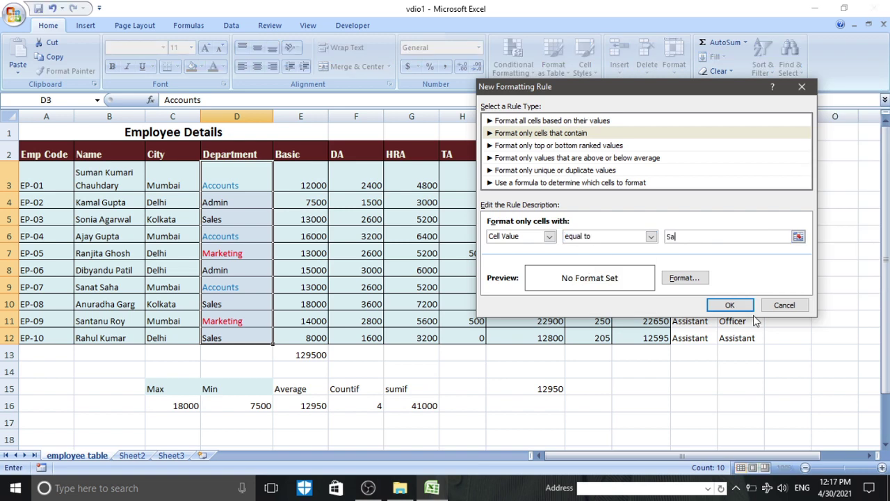
pyautogui.write('les')
# Step: Apply the Sales rule with a purple font color and make the departments in D3:D12 bold
pyautogui.click(684, 278)
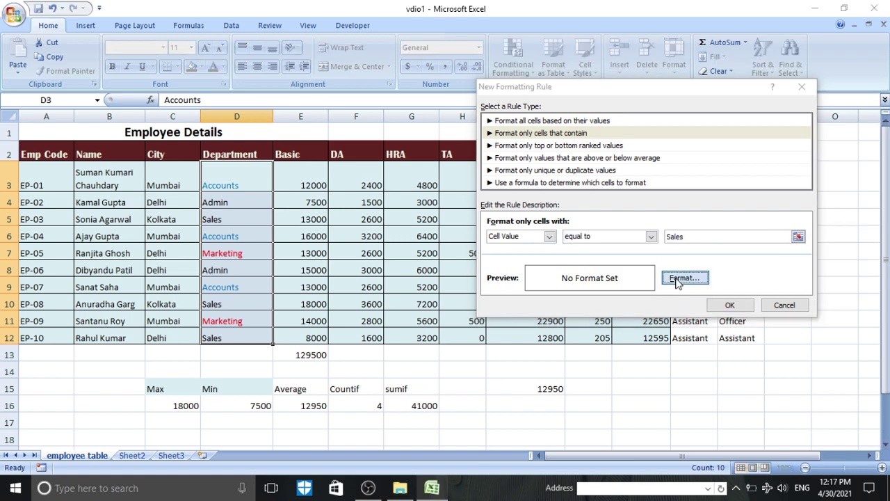
pyautogui.click(721, 184)
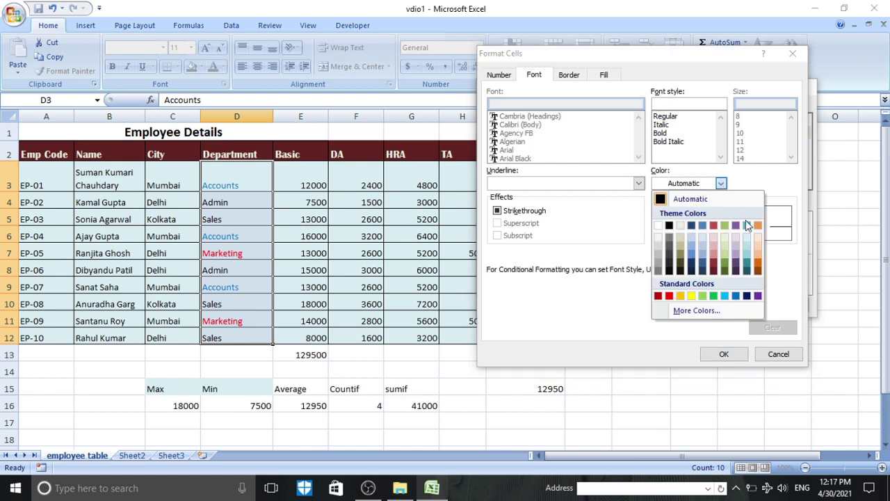
pyautogui.click(759, 296)
pyautogui.click(724, 354)
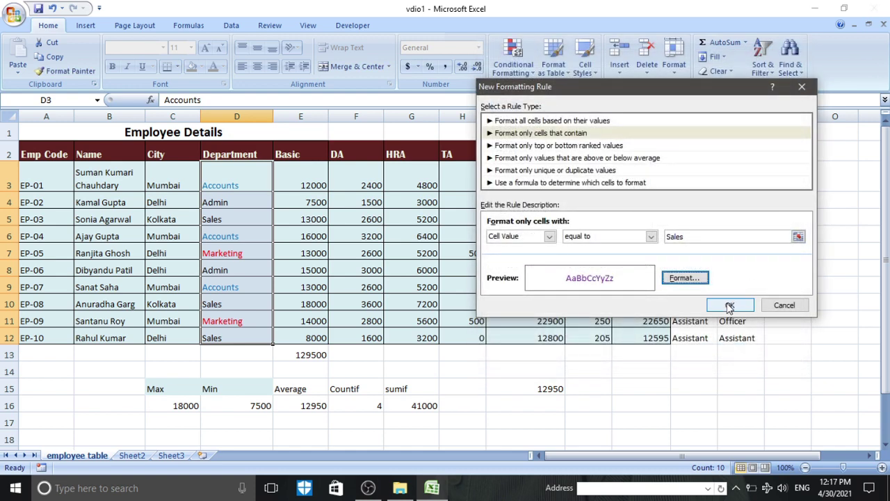
pyautogui.click(730, 304)
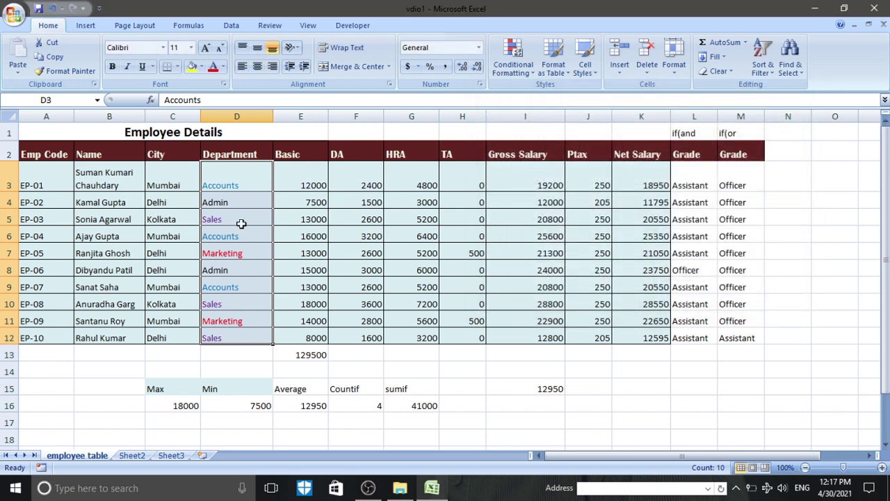
pyautogui.click(112, 66)
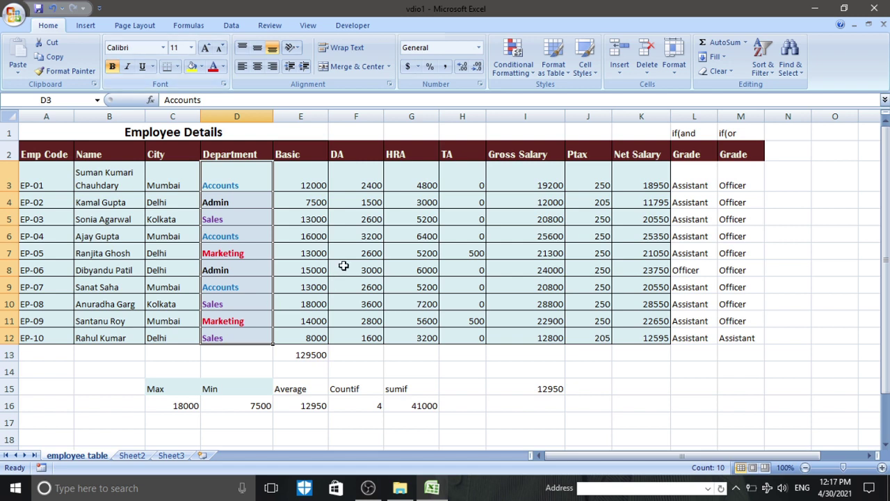
pyautogui.click(363, 356)
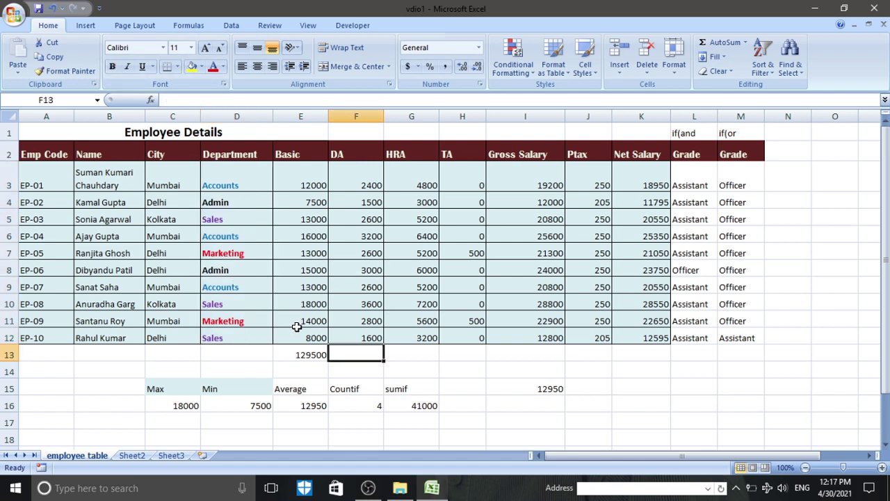
# Step: Examine the Department column cell by cell to compare the font colors of Accounts, Marketing, Sales and Admin
pyautogui.click(233, 186)
pyautogui.click(237, 238)
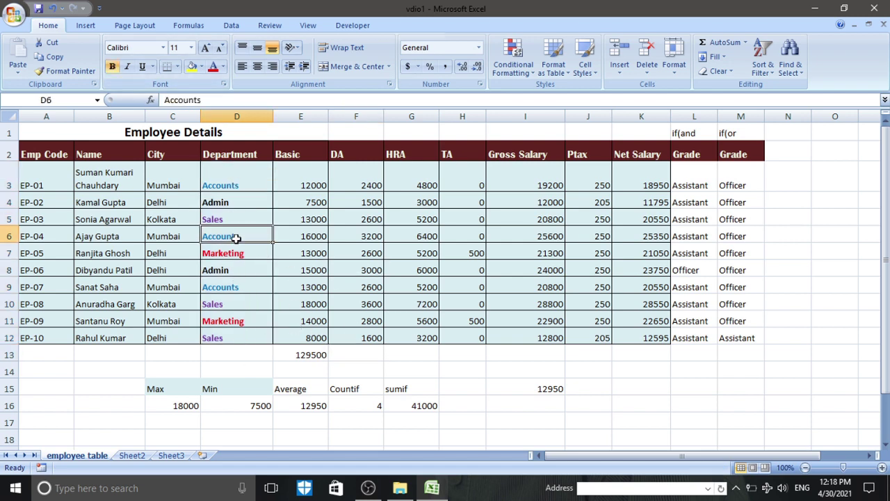
pyautogui.click(237, 288)
pyautogui.click(248, 255)
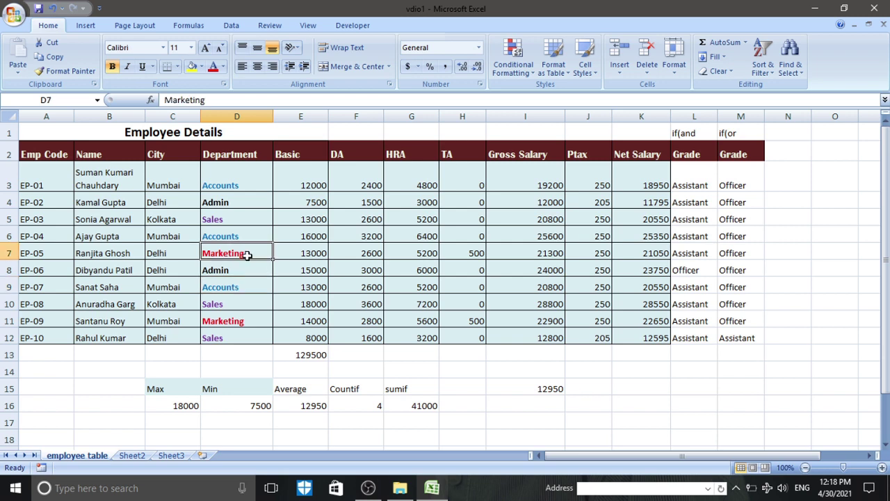
pyautogui.click(243, 320)
pyautogui.click(243, 304)
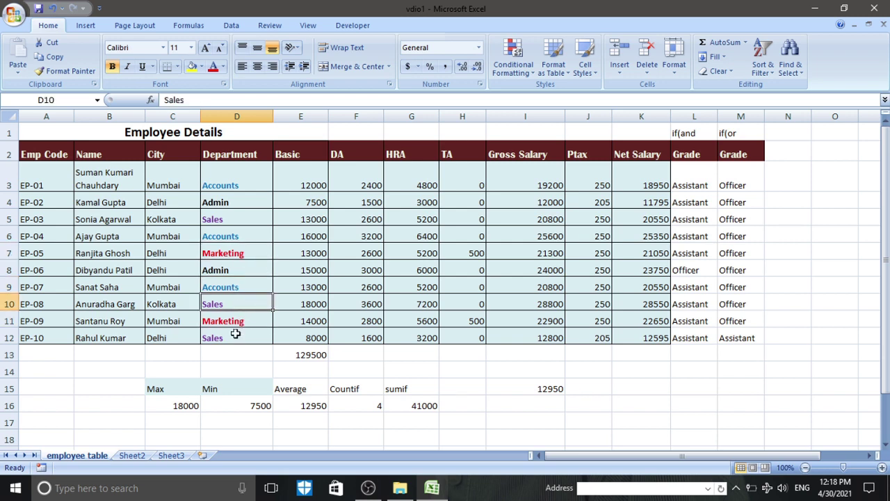
pyautogui.click(236, 337)
pyautogui.click(233, 304)
pyautogui.click(232, 176)
pyautogui.click(228, 203)
pyautogui.click(225, 253)
pyautogui.click(223, 317)
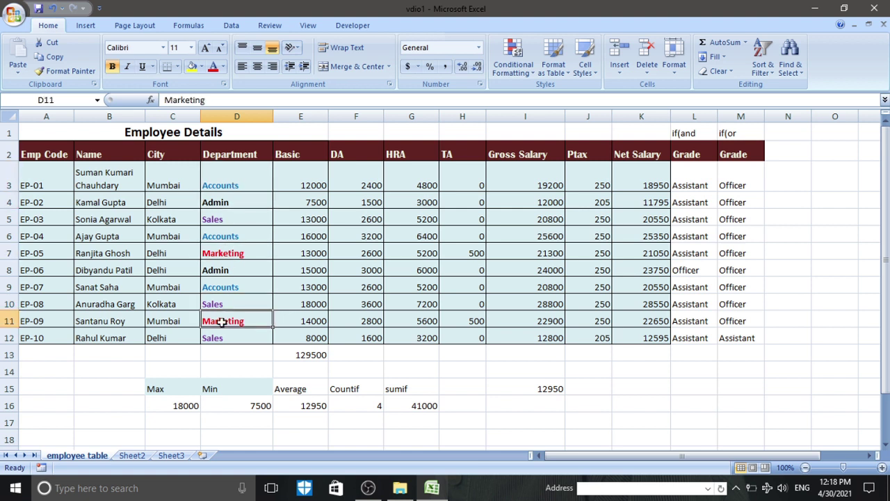
pyautogui.click(236, 254)
pyautogui.click(233, 241)
pyautogui.click(235, 197)
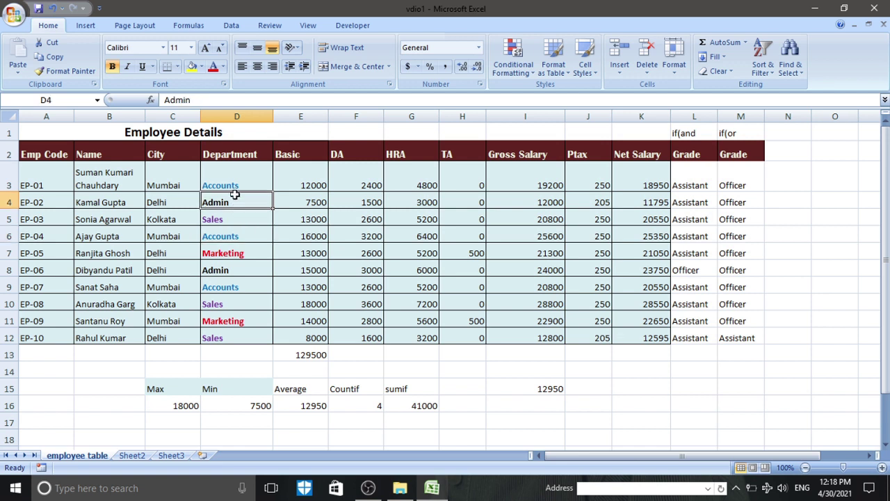
pyautogui.click(239, 178)
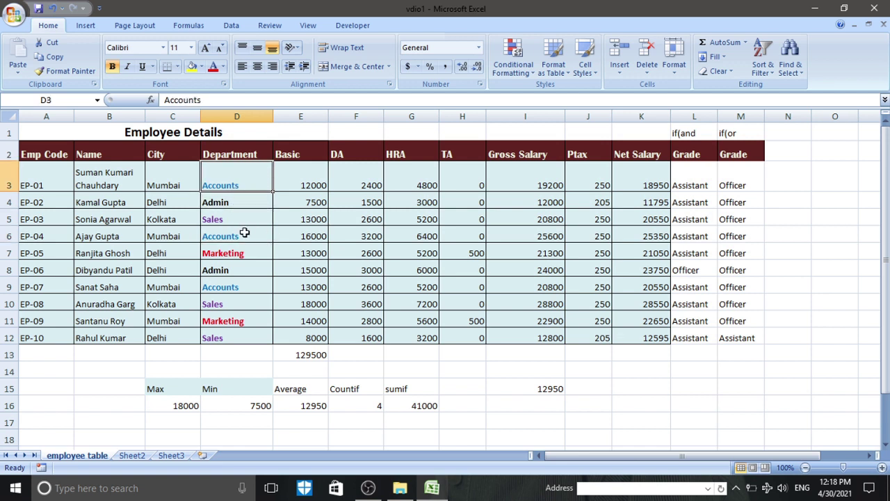
pyautogui.click(244, 235)
pyautogui.click(233, 286)
pyautogui.click(226, 349)
pyautogui.click(241, 281)
pyautogui.click(230, 201)
# Step: Change the department in D3 to Marketing to test the conditional formatting
pyautogui.click(225, 181)
pyautogui.write('mar')
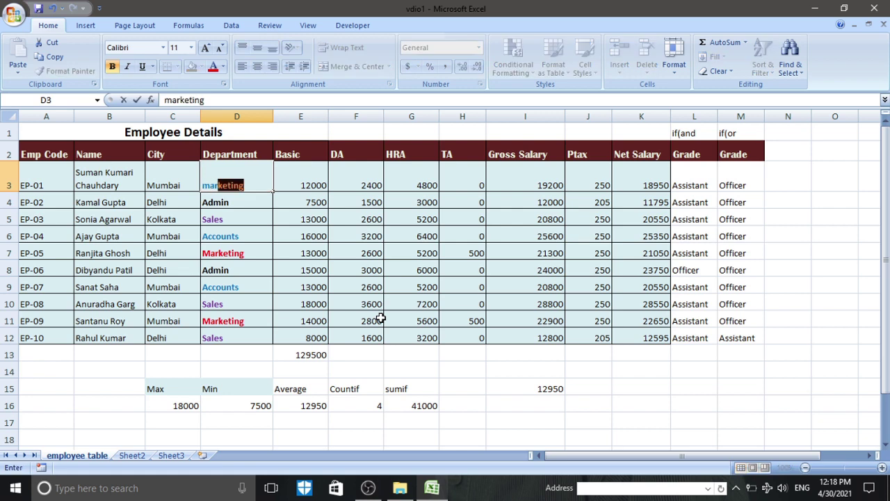
pyautogui.press('Return')
# Step: Change the department in D3 to Sales to test the Sales rule
pyautogui.press('Up')
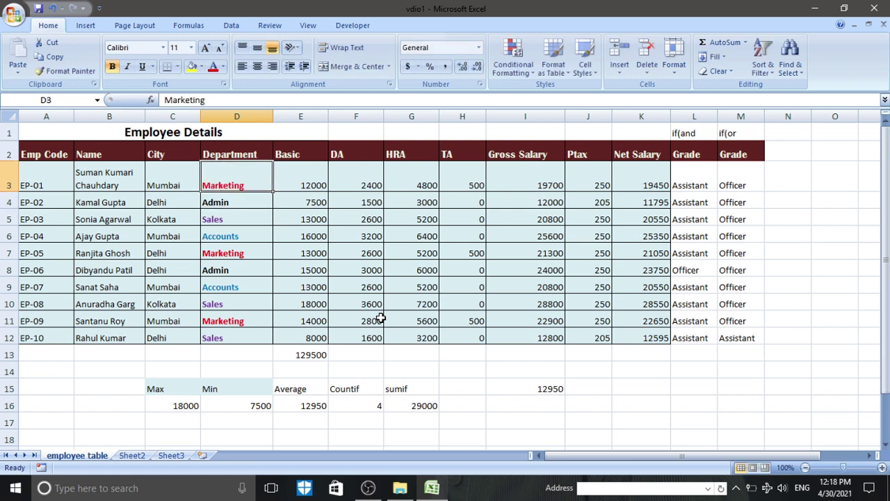
pyautogui.write('sal')
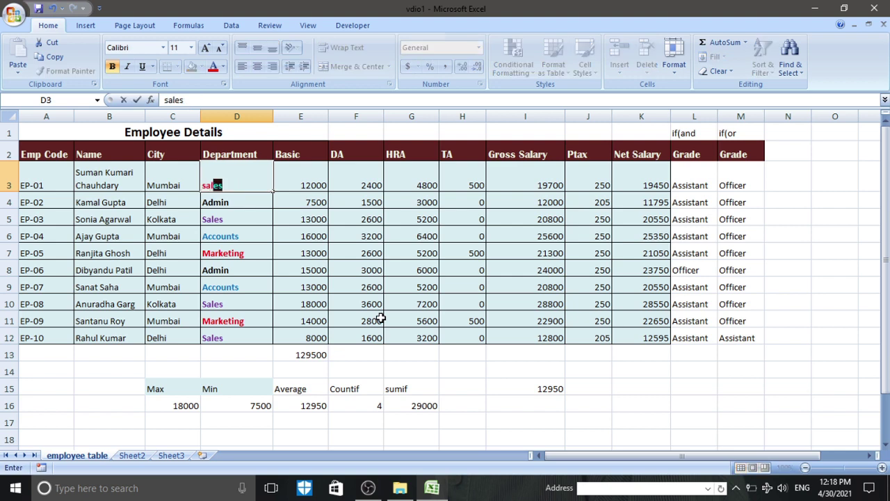
pyautogui.press('Return')
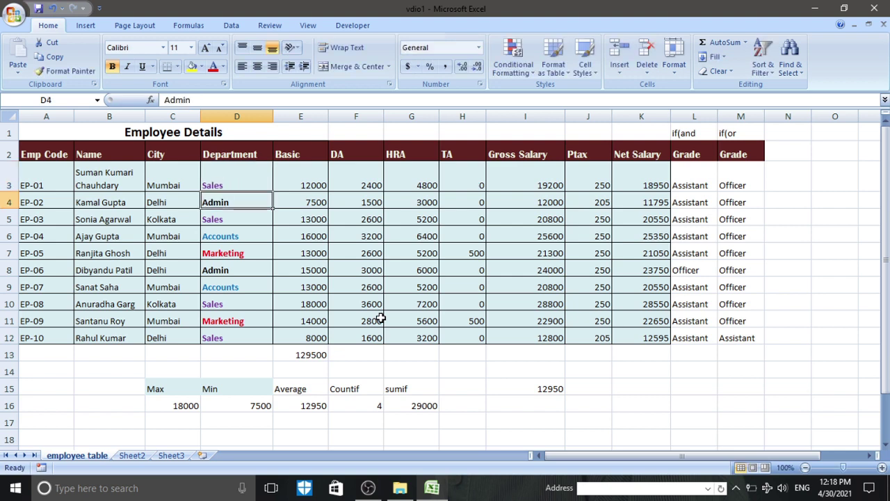
# Step: Change the department in D3 to Admin to test a department without a formatting rule
pyautogui.press('Up')
pyautogui.write('ad')
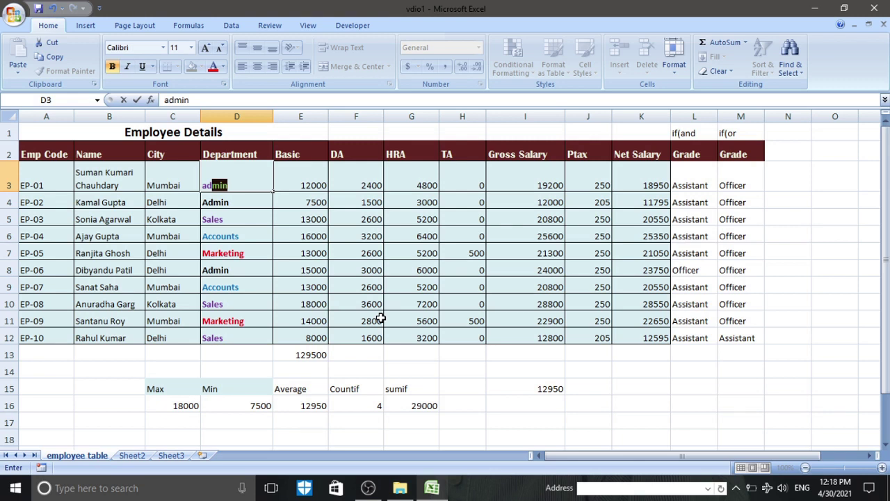
pyautogui.press('Return')
# Step: Change the department in D3 to Accounts to test the Accounts formatting rule
pyautogui.press('Up')
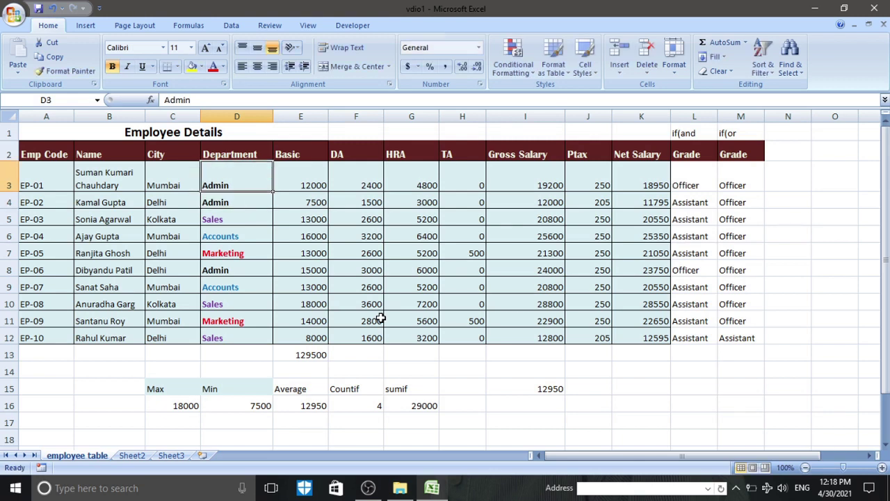
pyautogui.write('acou')
pyautogui.press('BackSpace')
pyautogui.press('BackSpace')
pyautogui.write('counts')
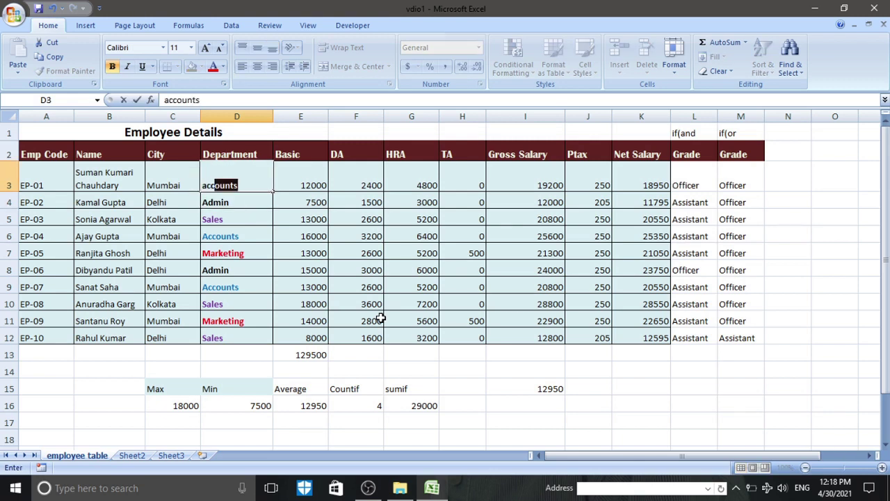
pyautogui.press('Return')
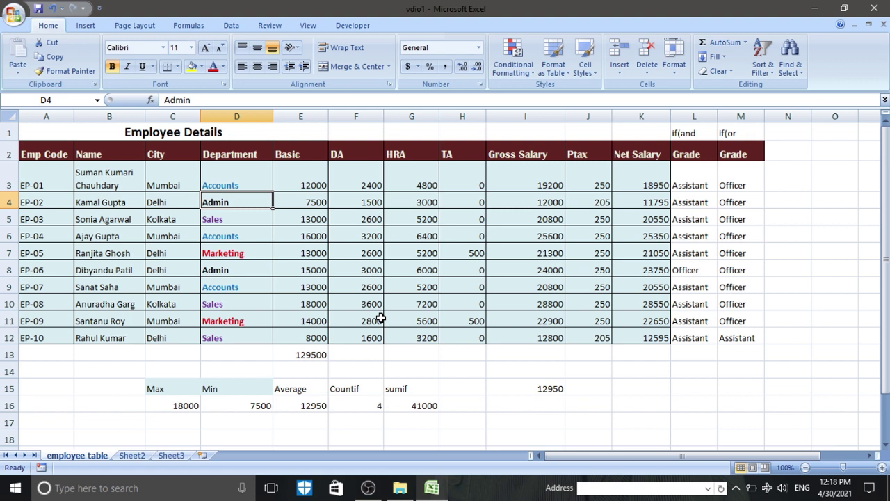
pyautogui.click(237, 239)
pyautogui.click(226, 273)
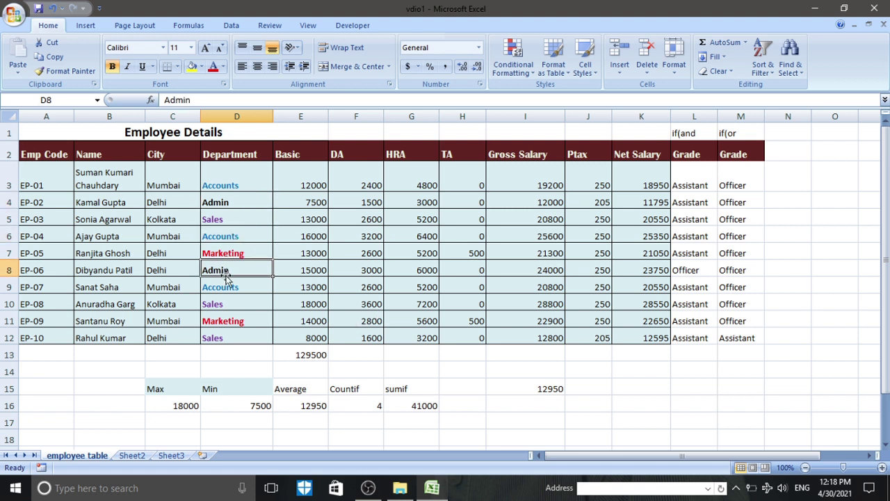
pyautogui.click(237, 357)
pyautogui.click(251, 282)
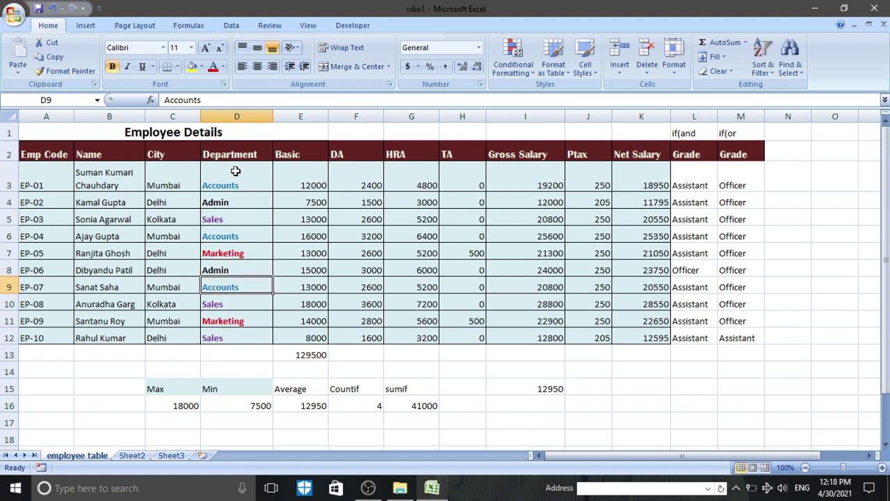
# Step: Clear the conditional formatting rules from the Department cells D3:D12 and remove their bold formatting
pyautogui.click(236, 171)
pyautogui.moveTo(236, 171); pyautogui.dragTo(241, 337)
pyautogui.click(515, 66)
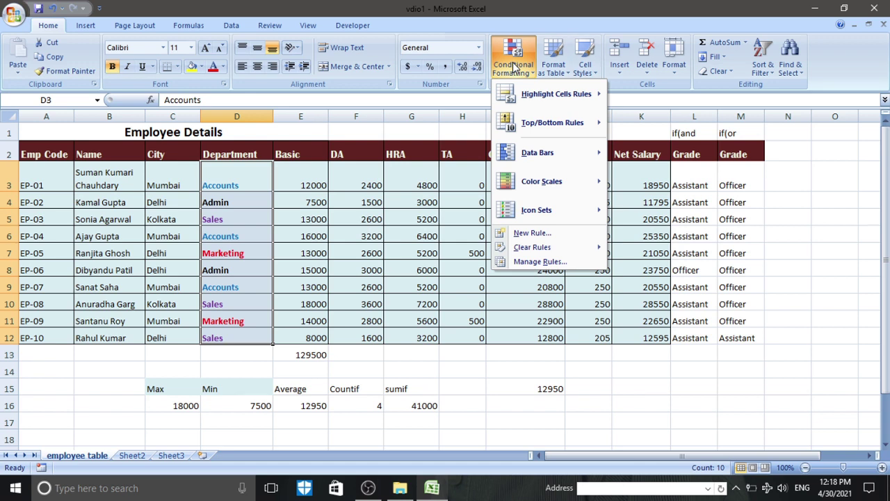
pyautogui.moveTo(530, 249)
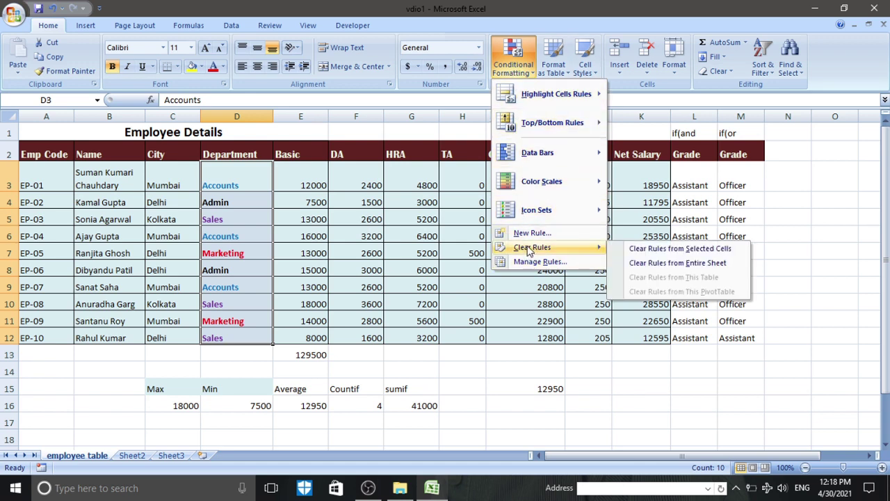
pyautogui.click(673, 249)
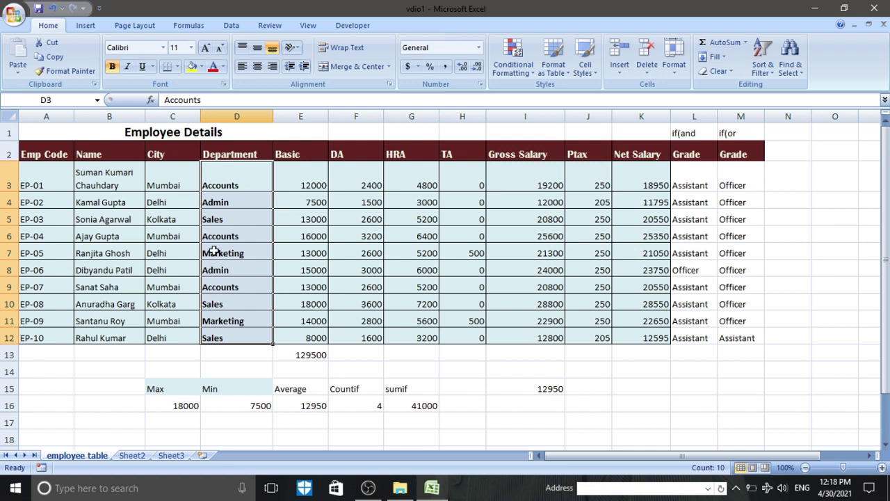
pyautogui.click(112, 67)
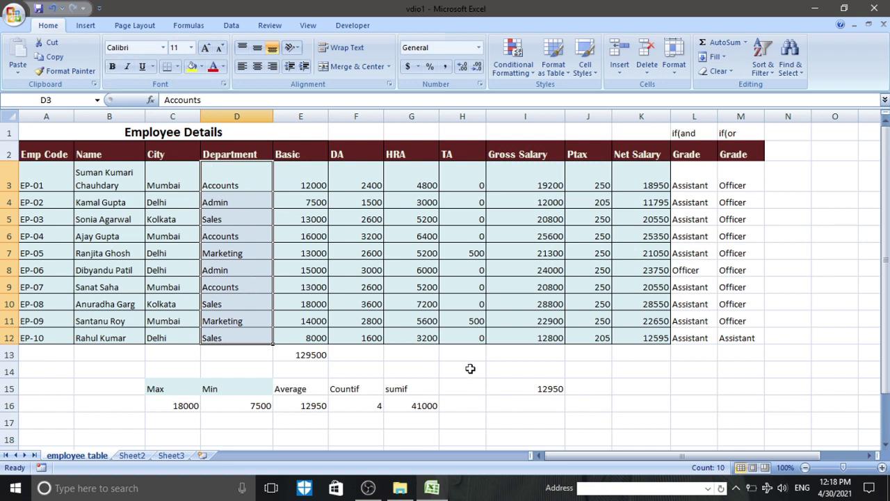
pyautogui.click(470, 368)
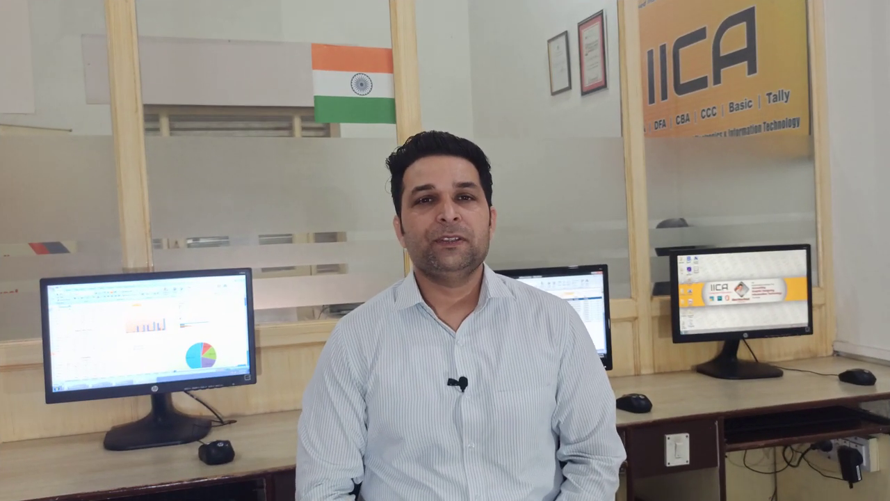